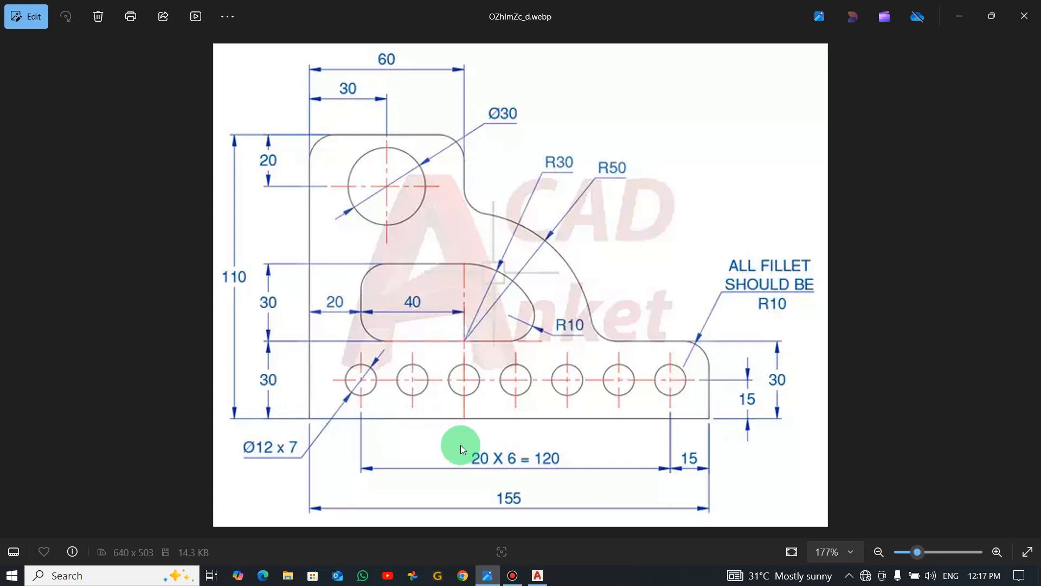
key(alt+Tab)
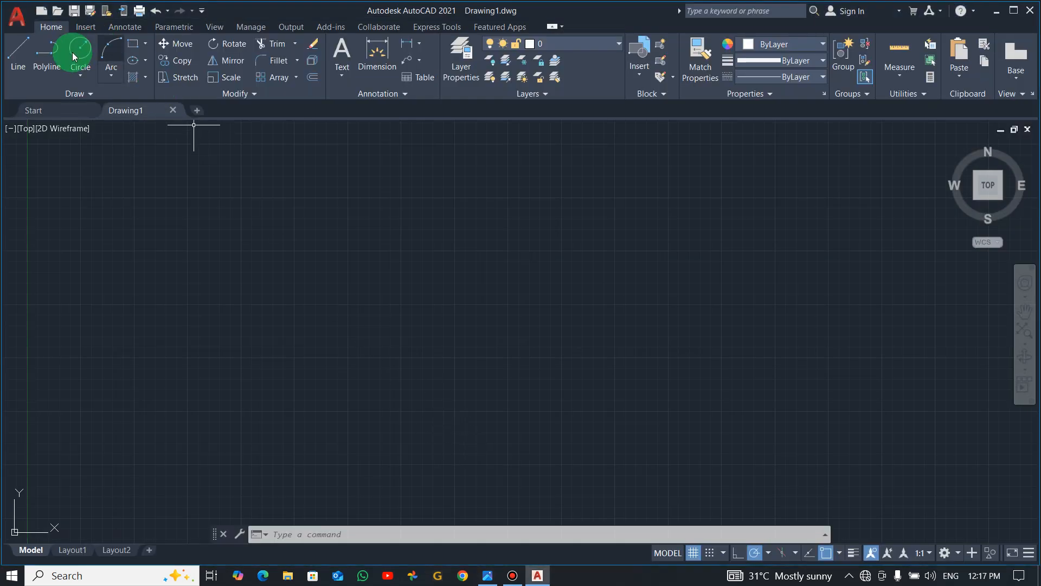
click(20, 50)
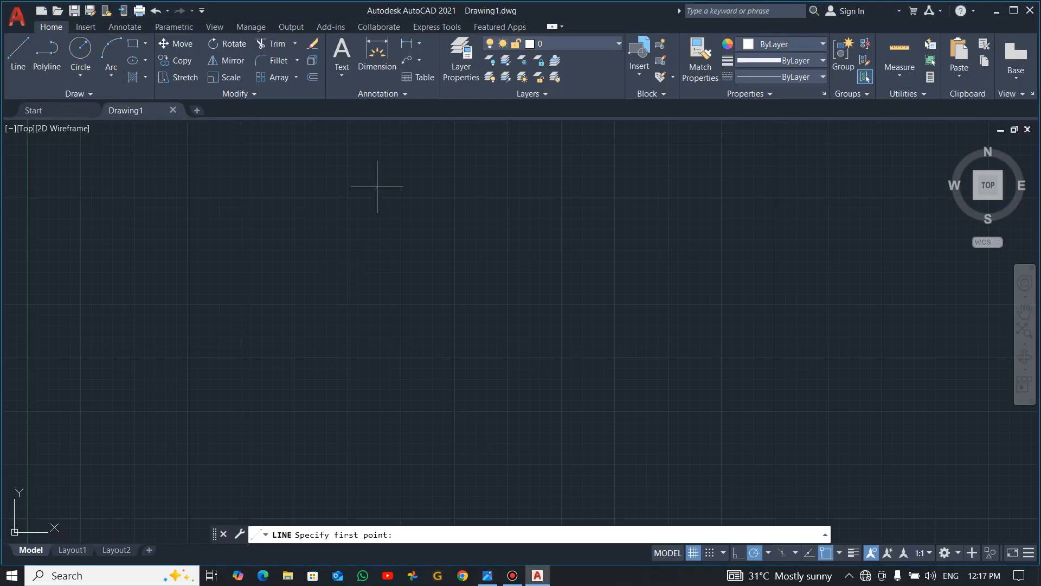
click(411, 155)
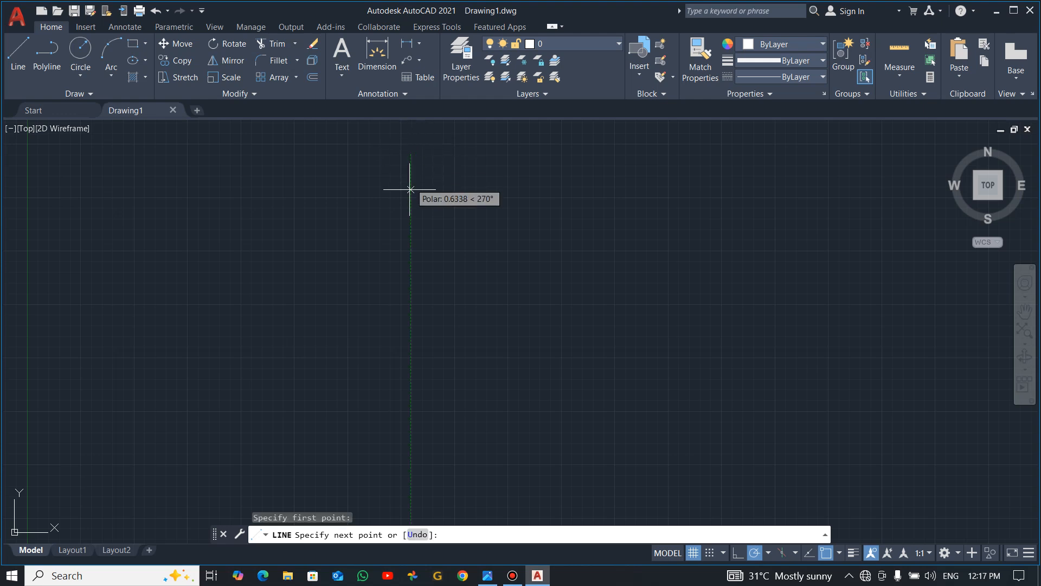
text(110)
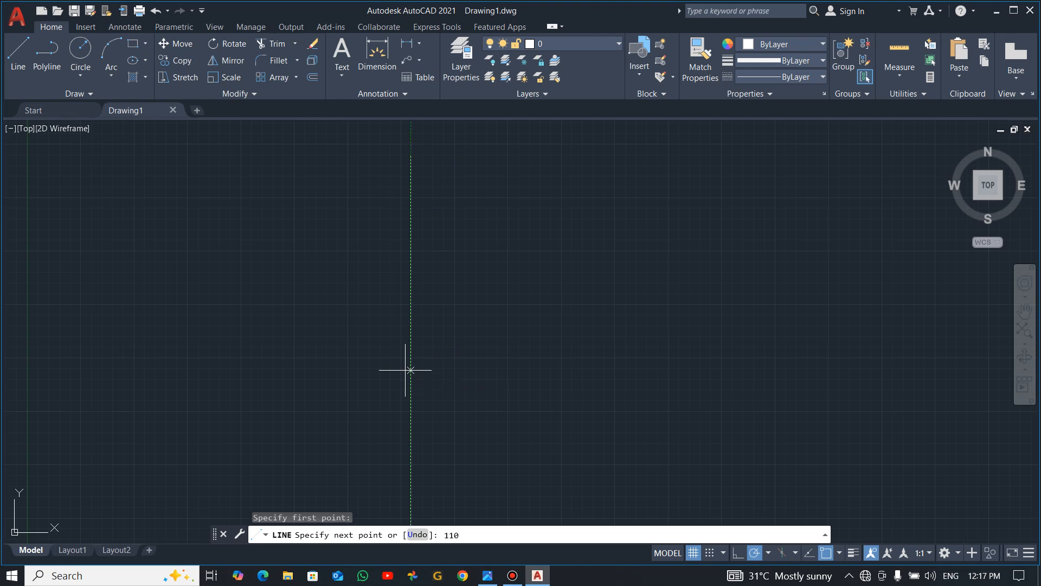
key(Return)
scroll(701, 283, down, 4)
scroll(684, 309, down, 3)
- Close the current drawing without saving its changes and start a new blank drawing
click(76, 66)
click(173, 110)
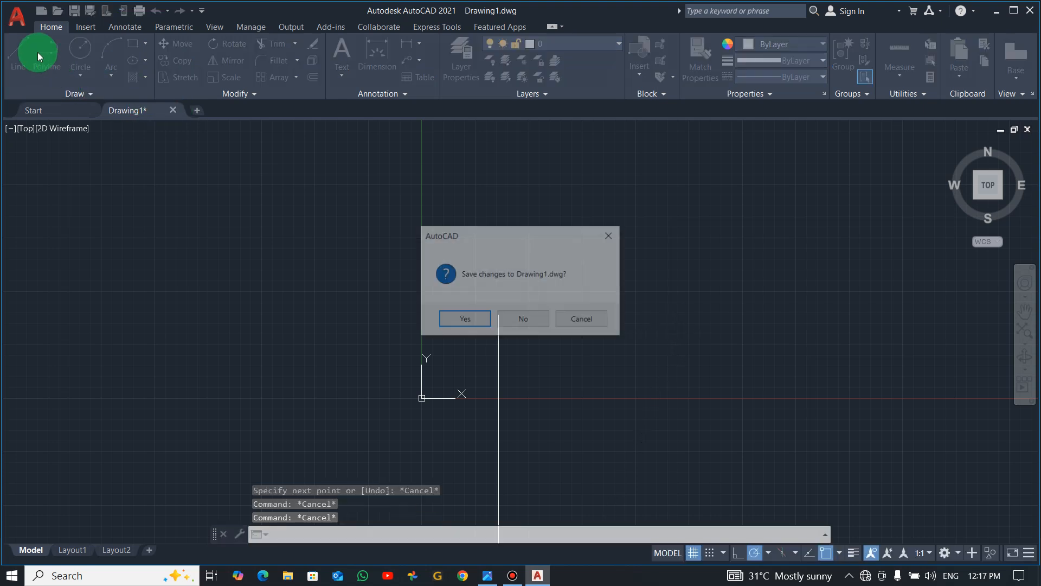
click(523, 319)
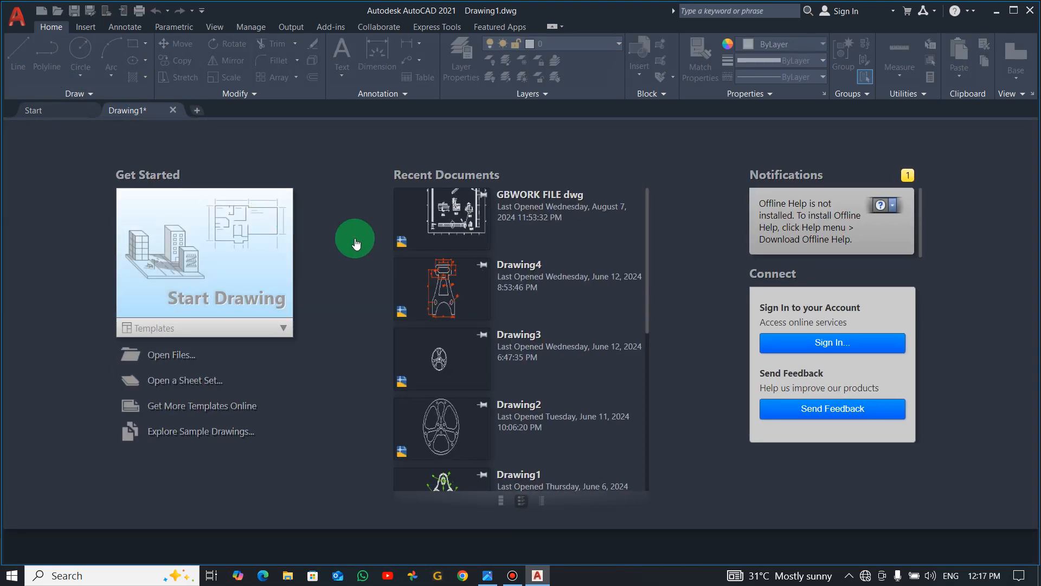
click(251, 204)
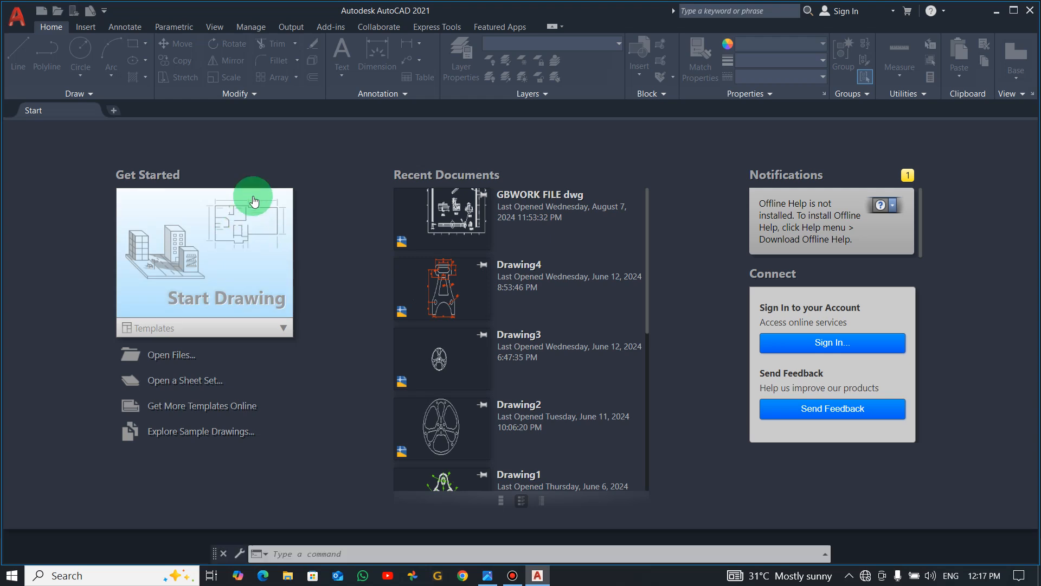
- Draw the plate's left edge as a line 110 units straight down, continuing with a 155-unit bottom edge to the right
click(17, 61)
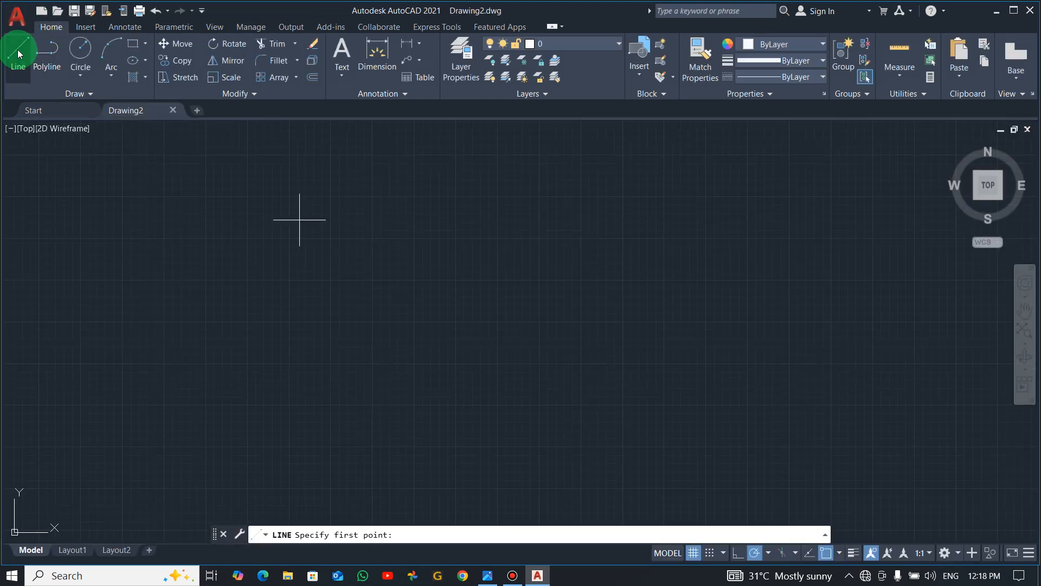
click(433, 164)
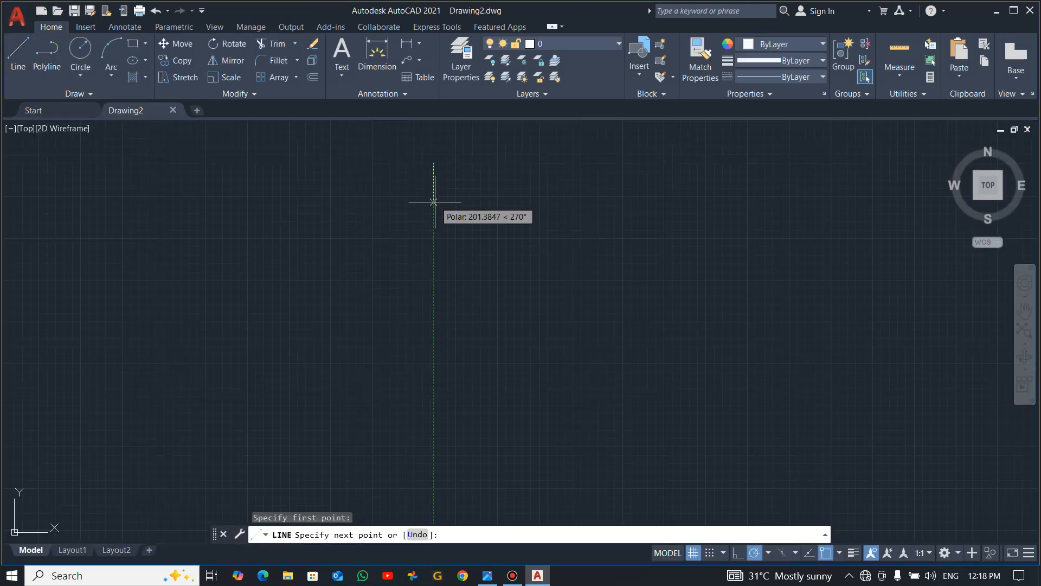
text(110)
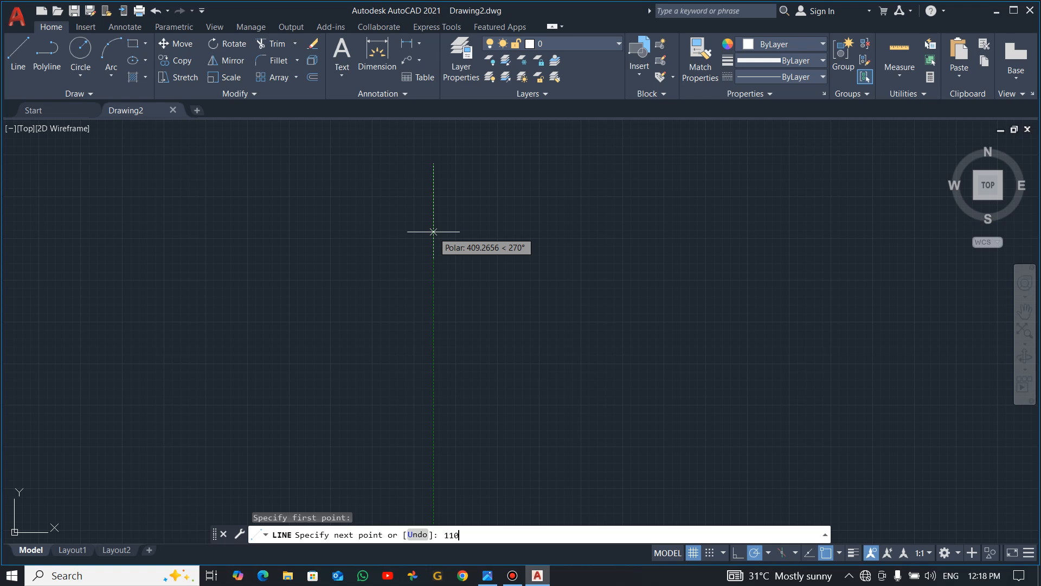
key(Return)
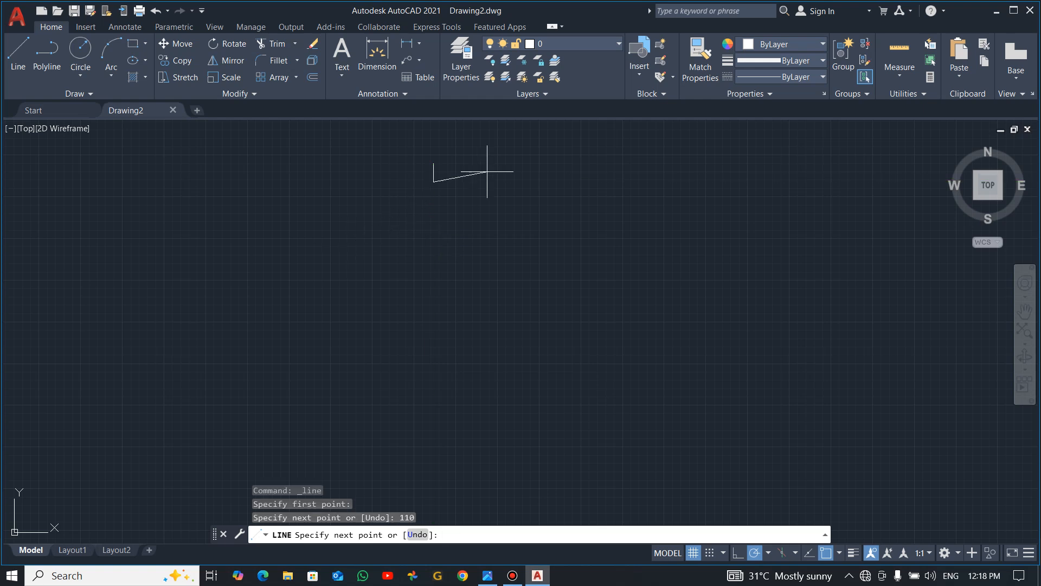
text(155)
key(Return)
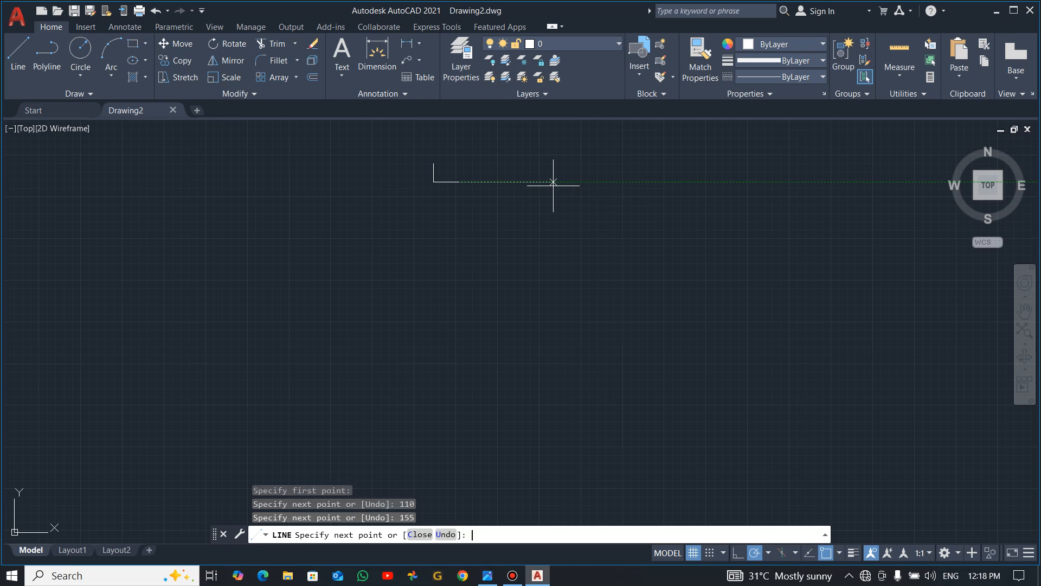
key(Escape)
scroll(419, 164, up, 8)
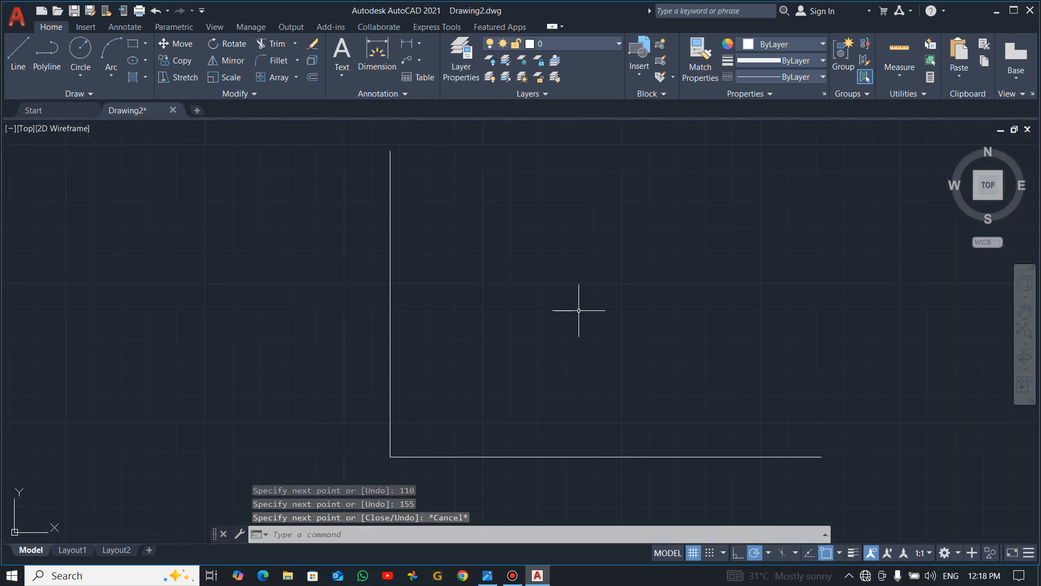
- Consult the reference drawing, then draw a 60-unit horizontal top edge rightward from the upper end of the left edge
key(alt+Tab)
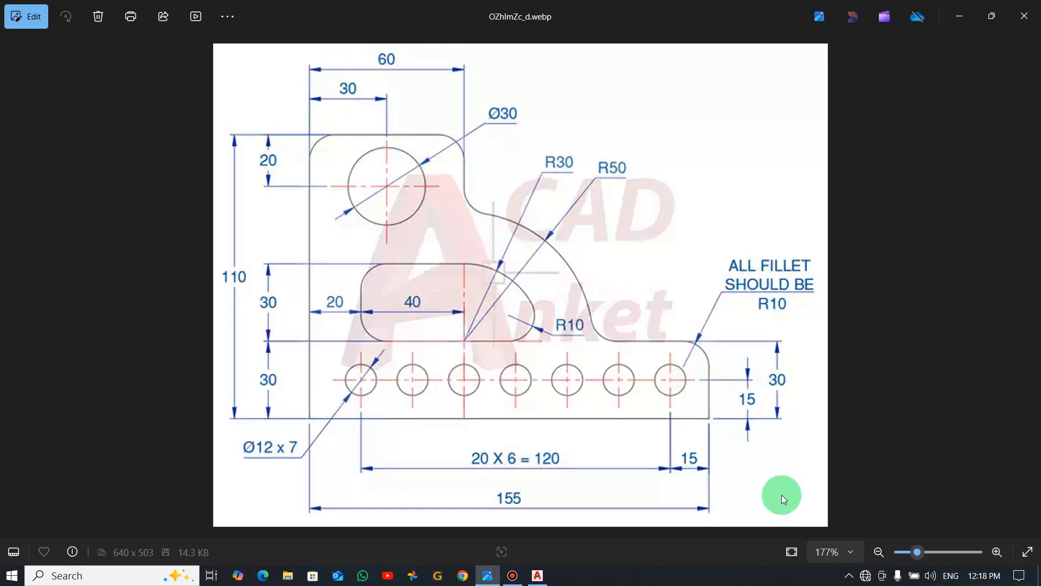
key(alt+Tab)
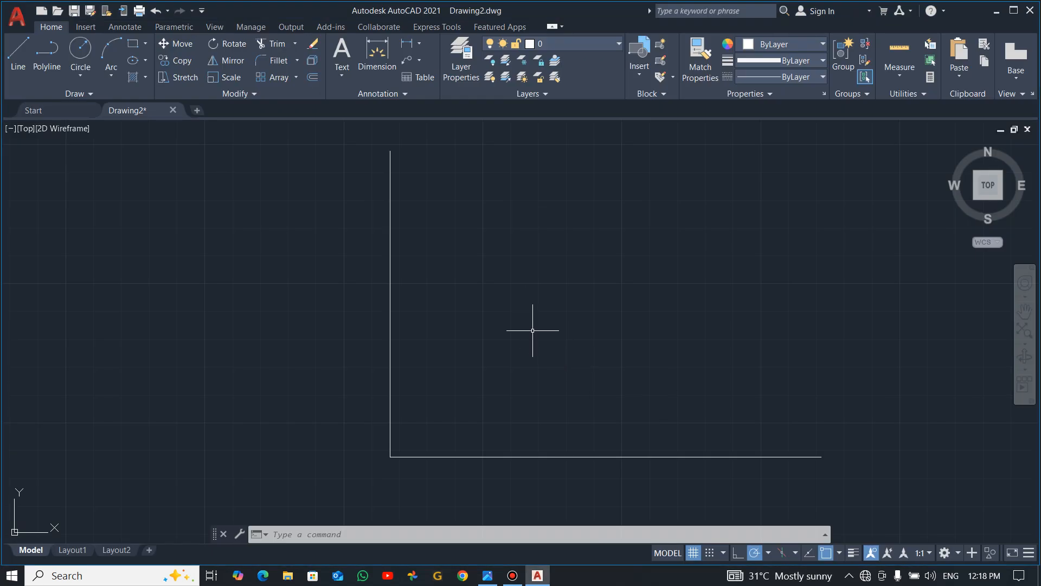
text(l)
key(Return)
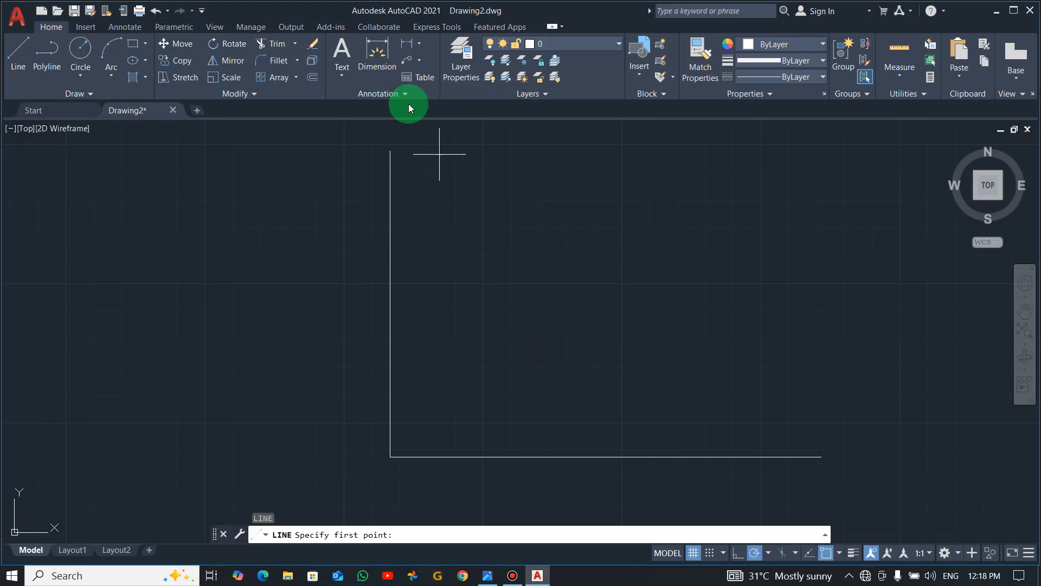
click(389, 151)
text(60)
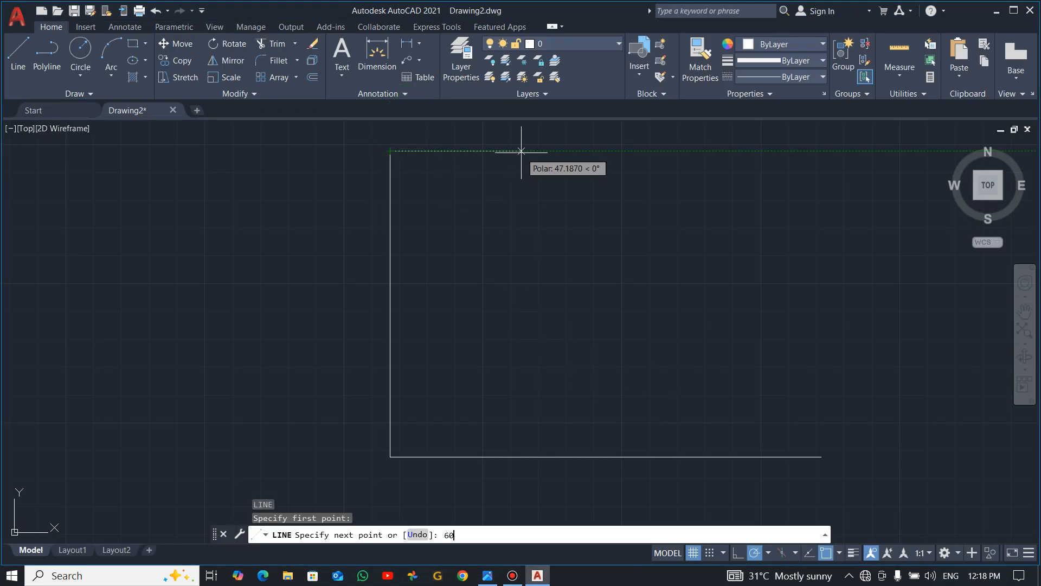
key(Return)
key(Escape)
- Draw a 30-unit line straight up from the bottom edge's right end, continuing horizontally left to meet the left edge
text(l)
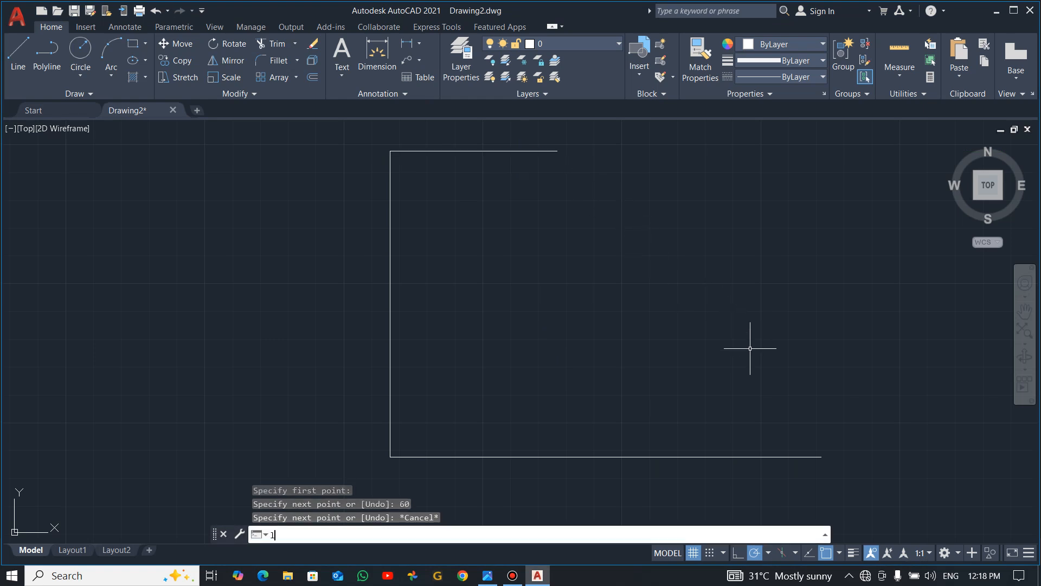
key(Return)
click(821, 457)
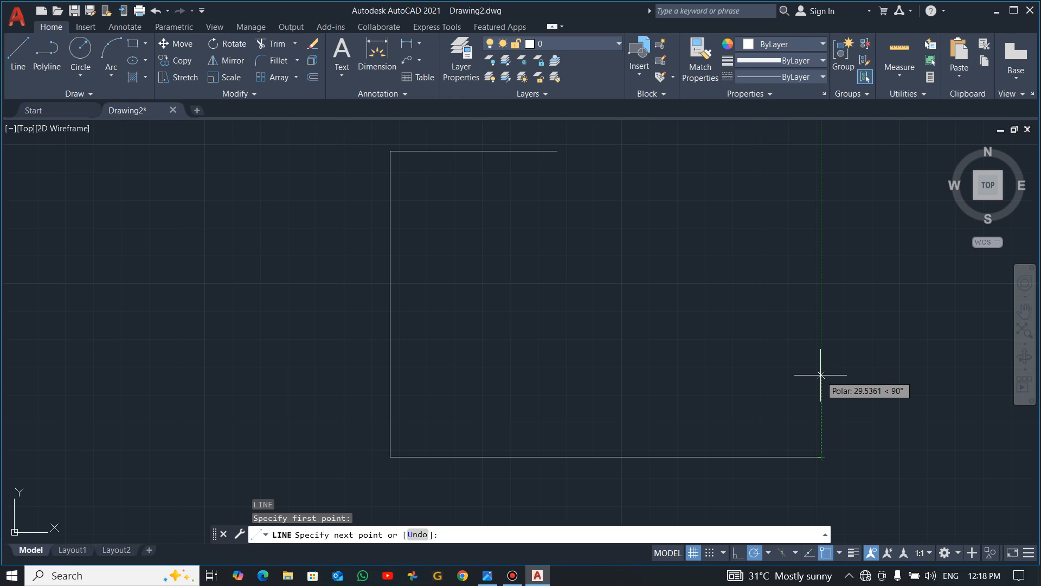
text(30)
key(Return)
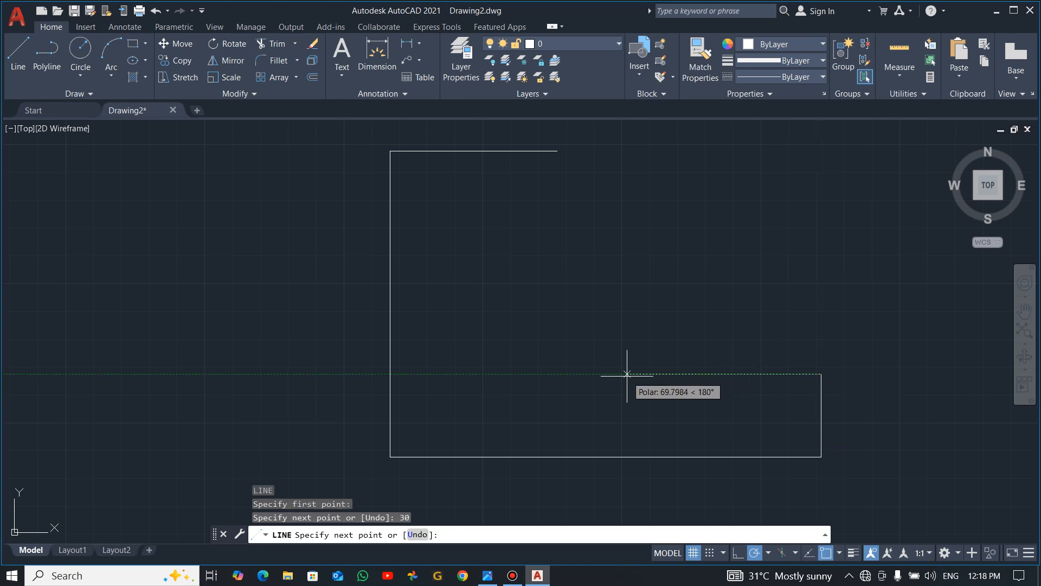
click(390, 374)
key(Escape)
key(alt+Tab)
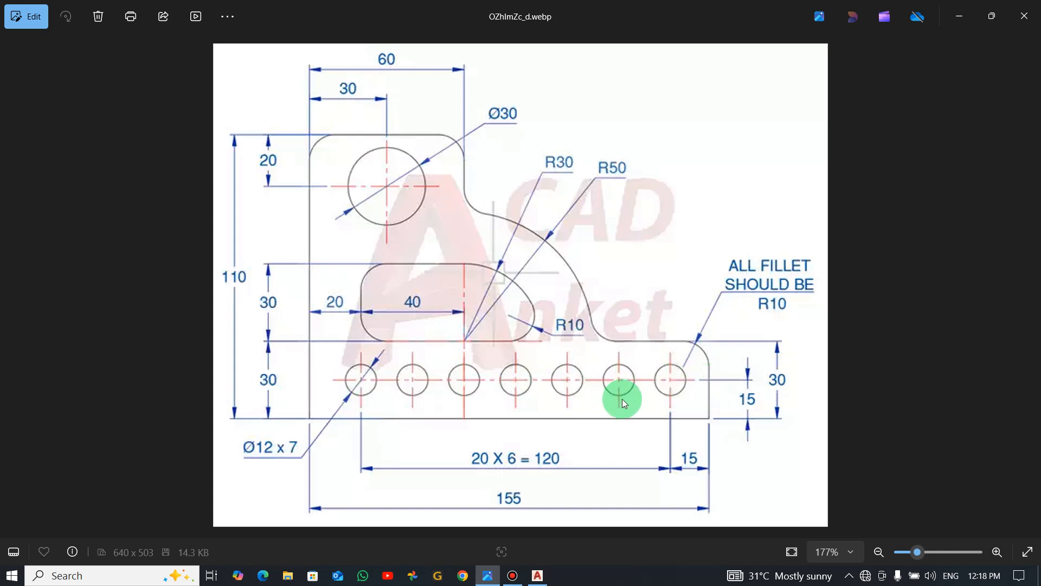
key(alt+Tab)
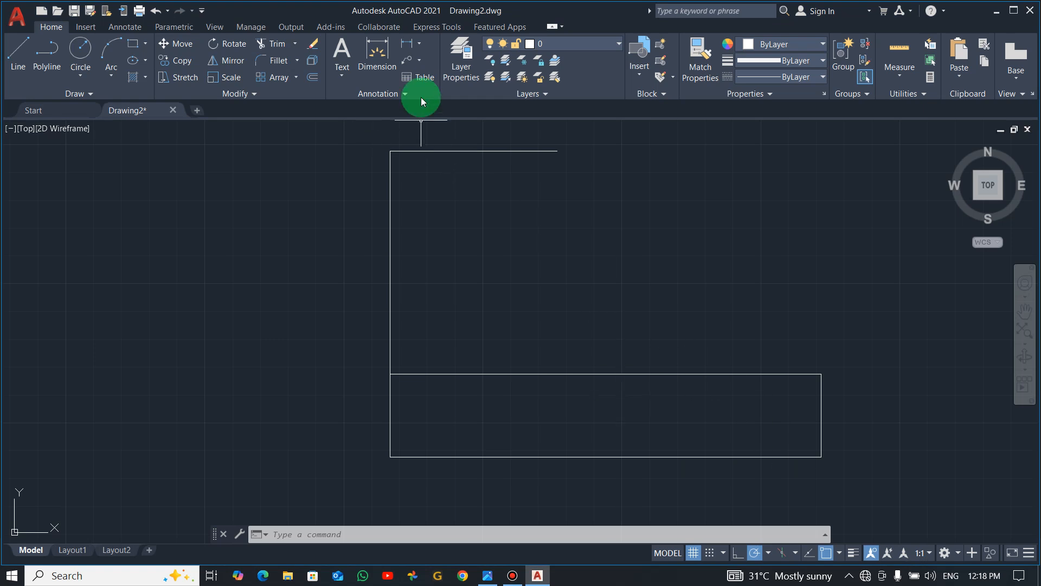
click(80, 54)
key(alt+Tab)
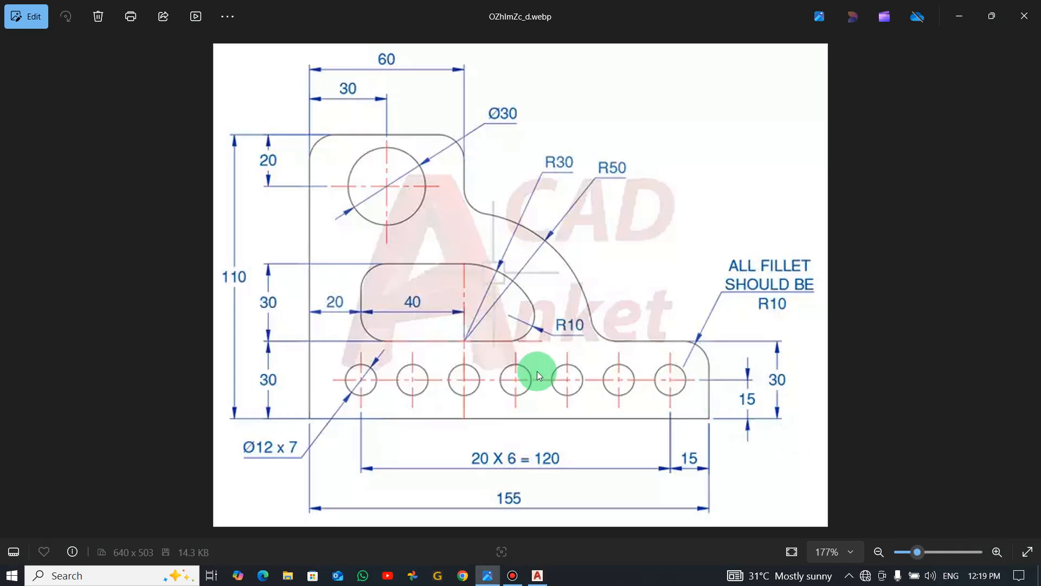
key(alt+Tab)
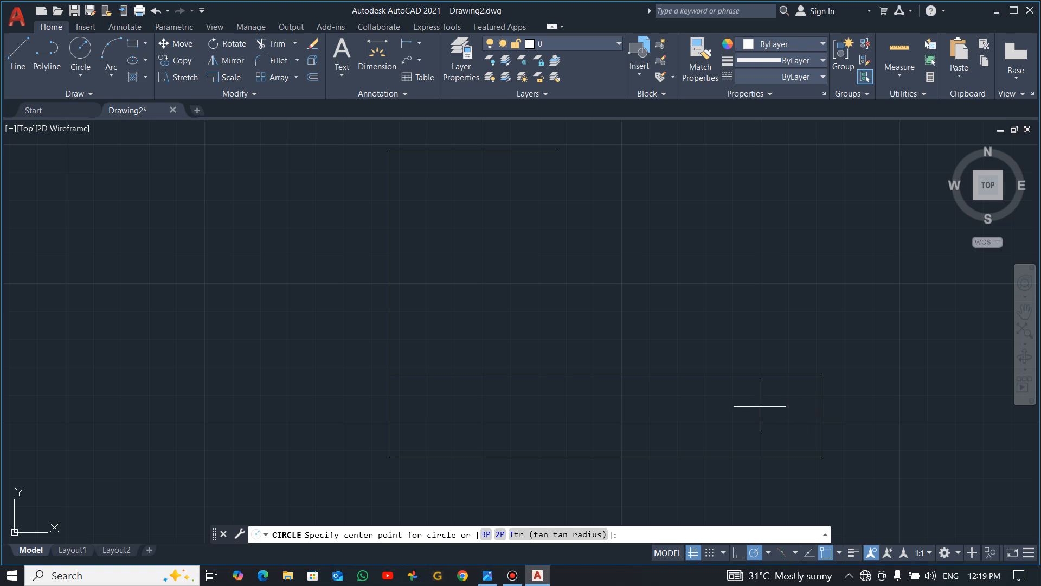
key(Escape)
- Draw a 15-unit horizontal line leftward from the midpoint of the short right edge
click(19, 51)
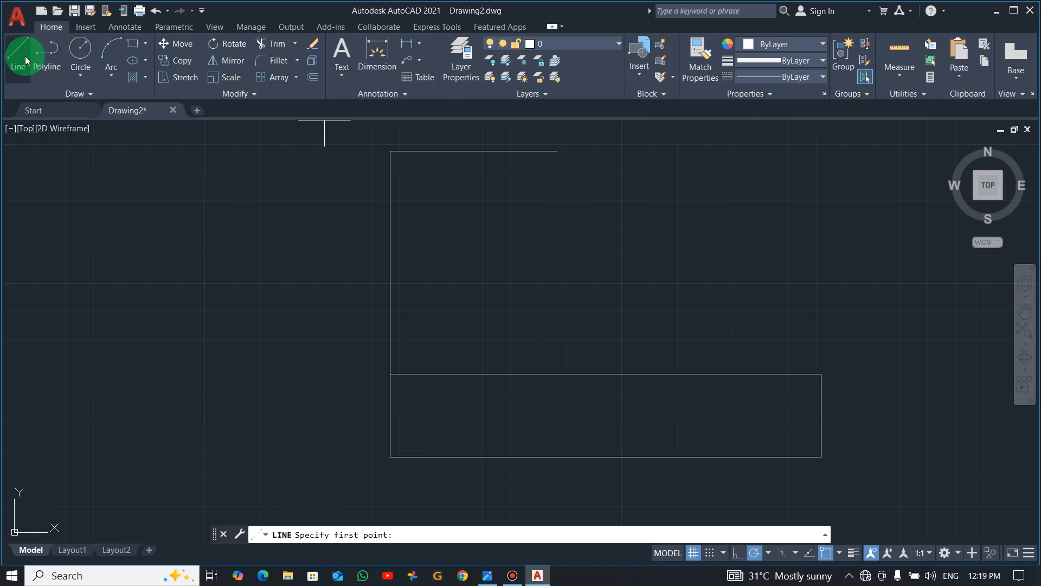
click(820, 415)
text(15)
key(Return)
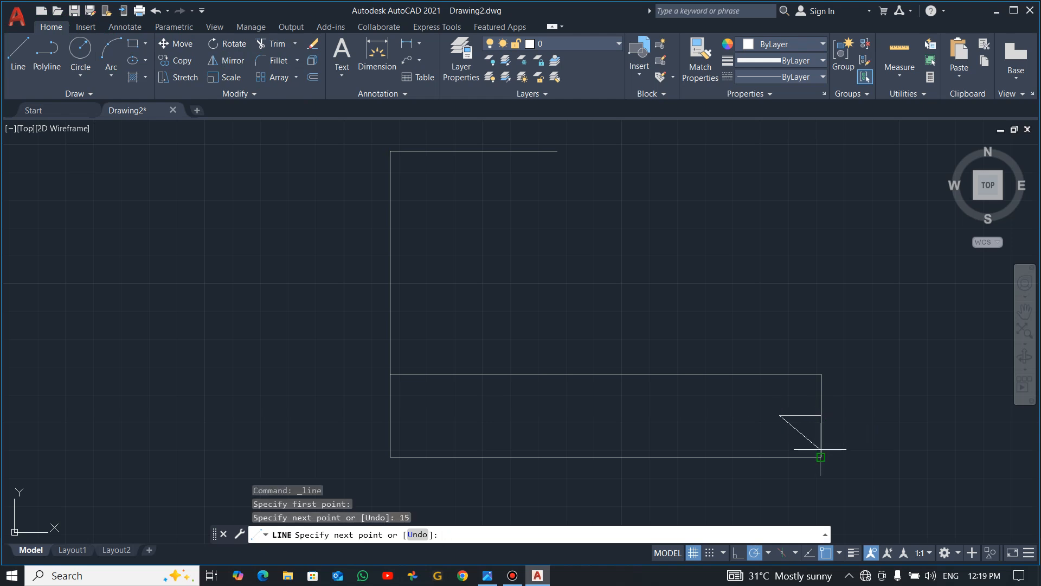
key(Escape)
click(80, 50)
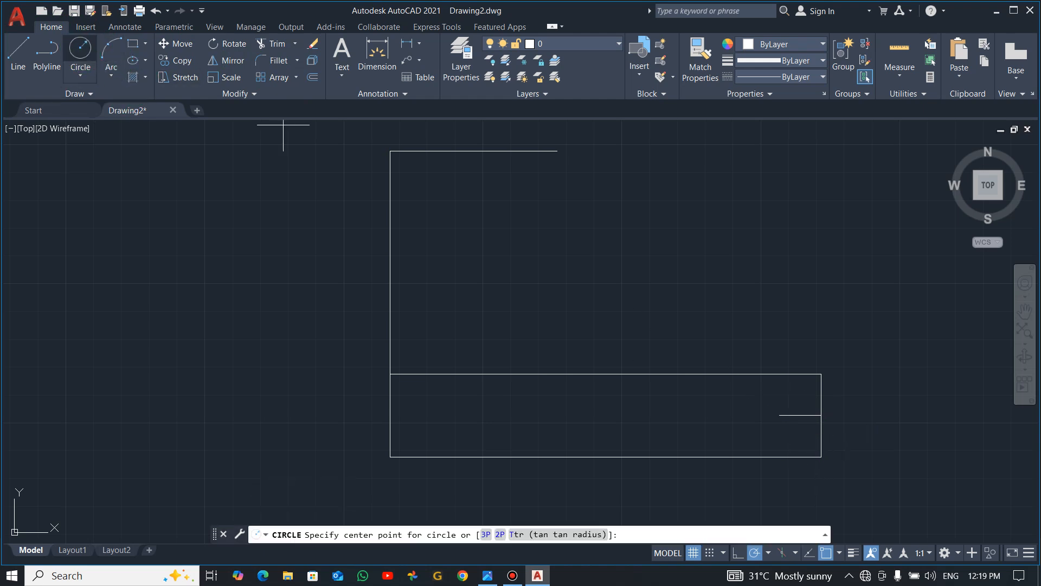
click(80, 76)
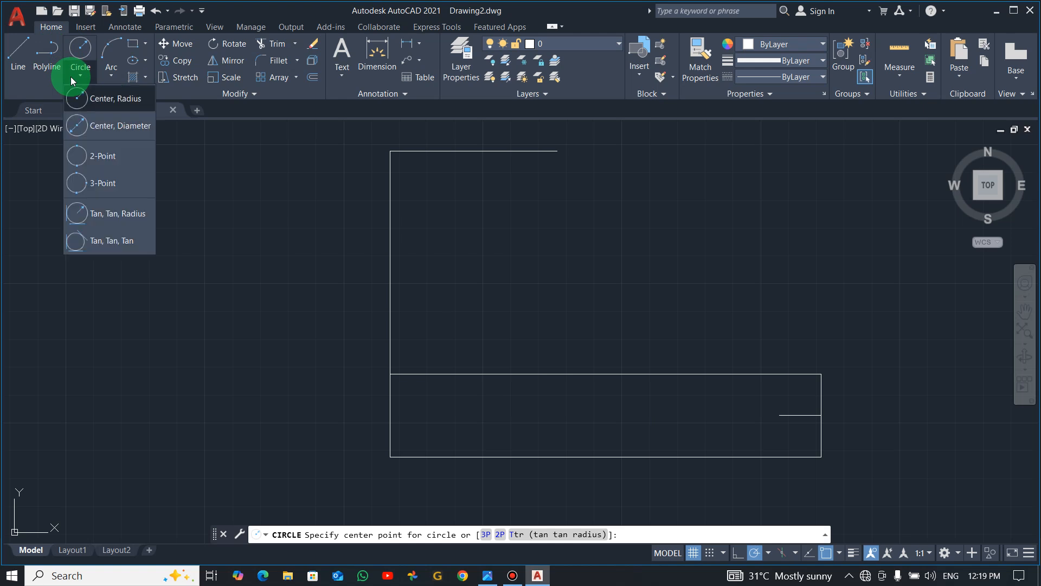
click(105, 115)
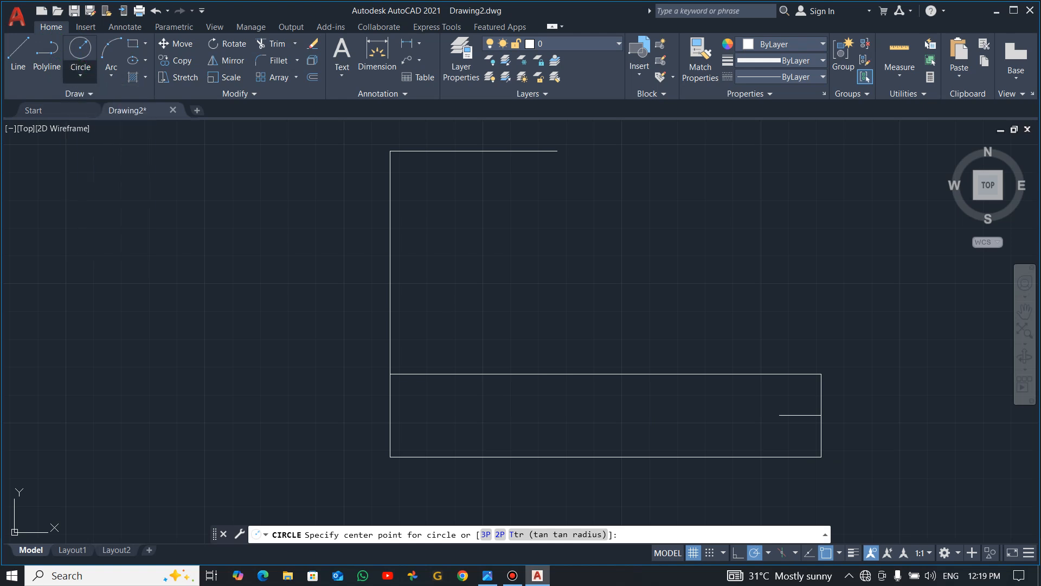
key(Escape)
- Erase the short horizontal line at the right edge's midpoint
click(795, 423)
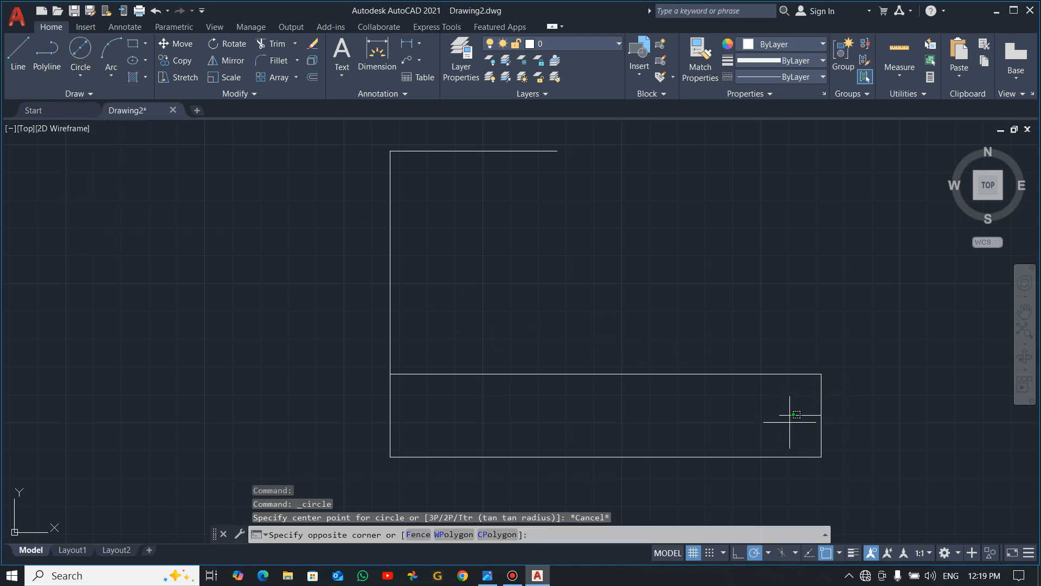
click(779, 405)
key(Delete)
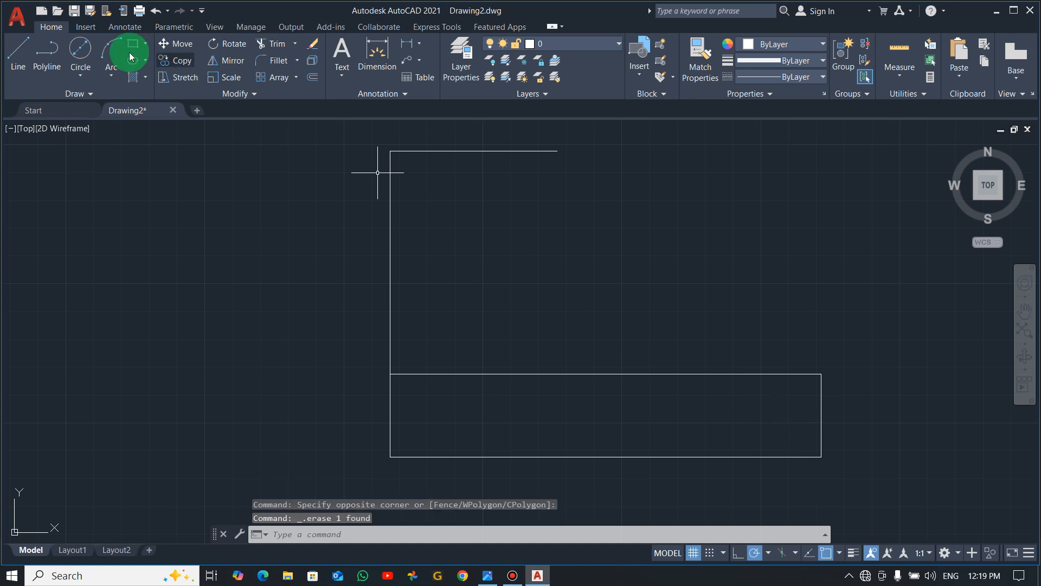
- Draw a 15-unit horizontal guide line inward from the midpoint of the 30-unit right edge to locate the rightmost hole
click(18, 51)
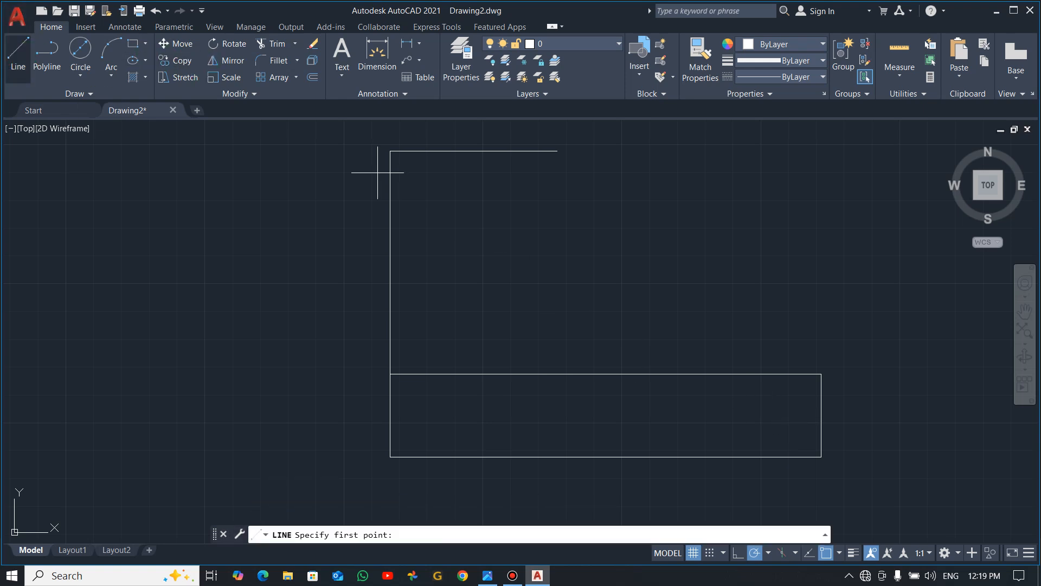
click(822, 416)
text(15)
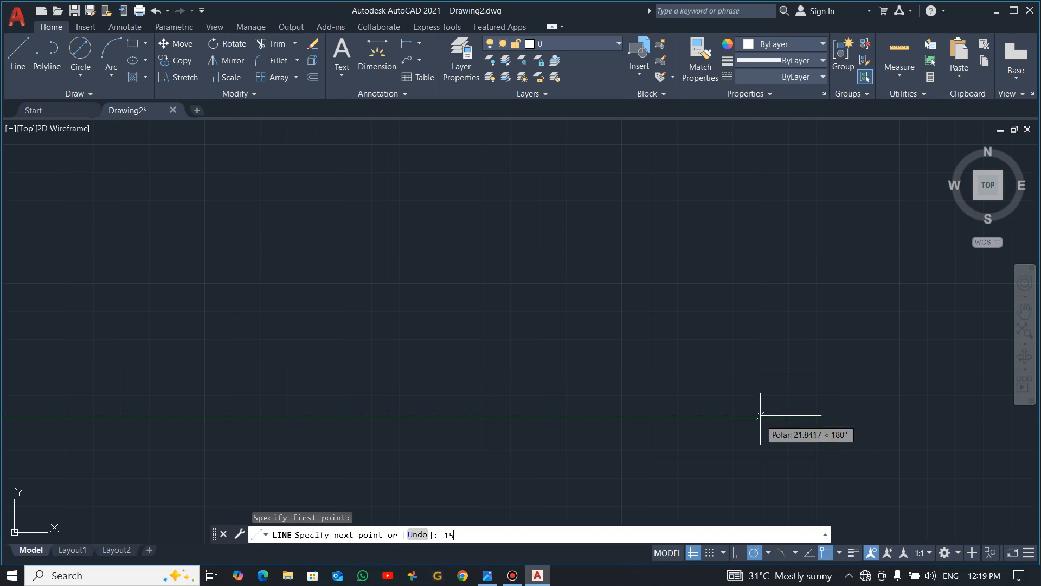
key(Return)
key(Escape)
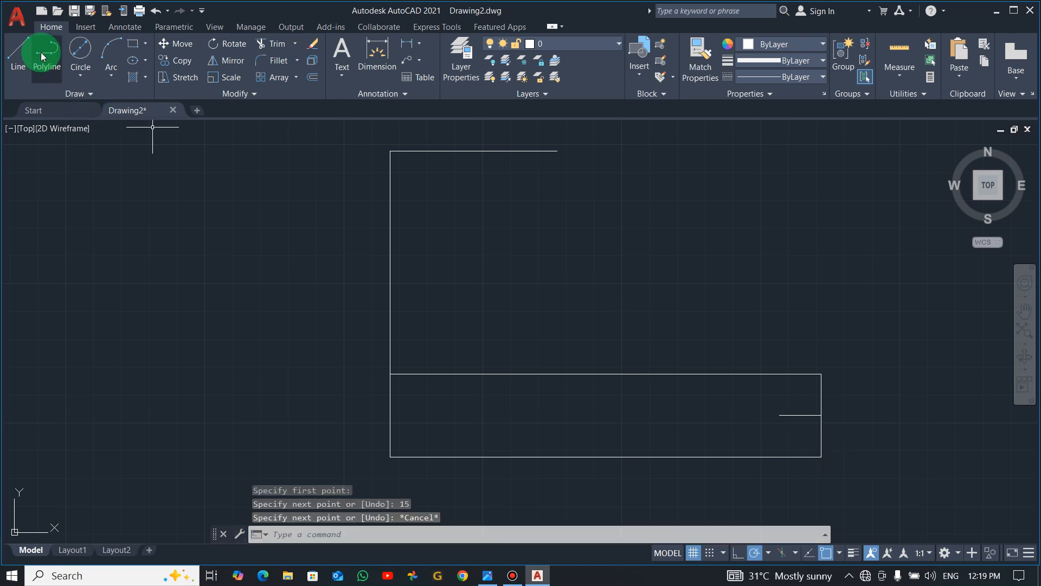
- Draw a 12-unit diameter circle centred on the inner end of the 15-unit guide line
click(81, 52)
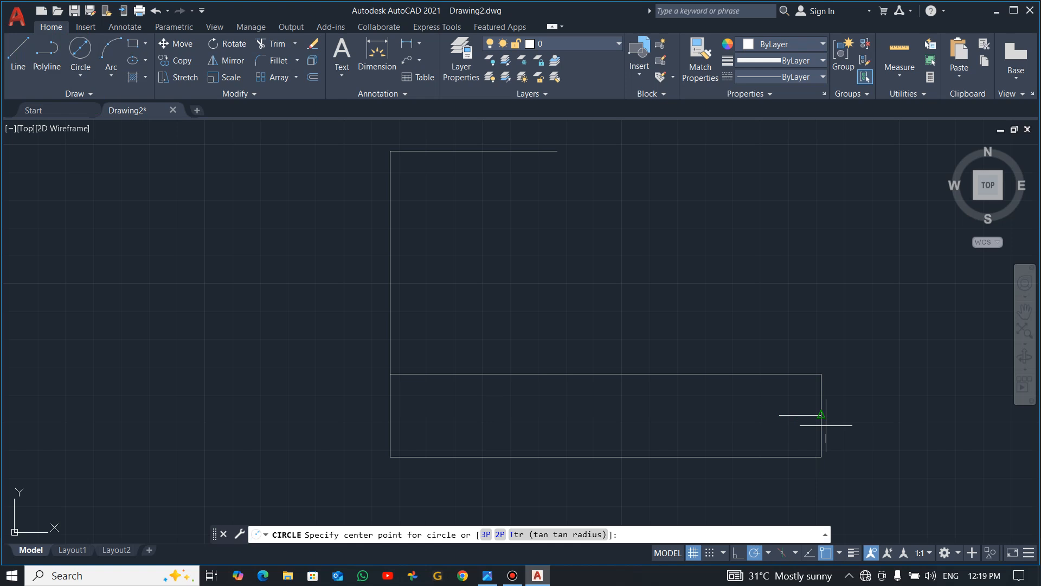
click(780, 415)
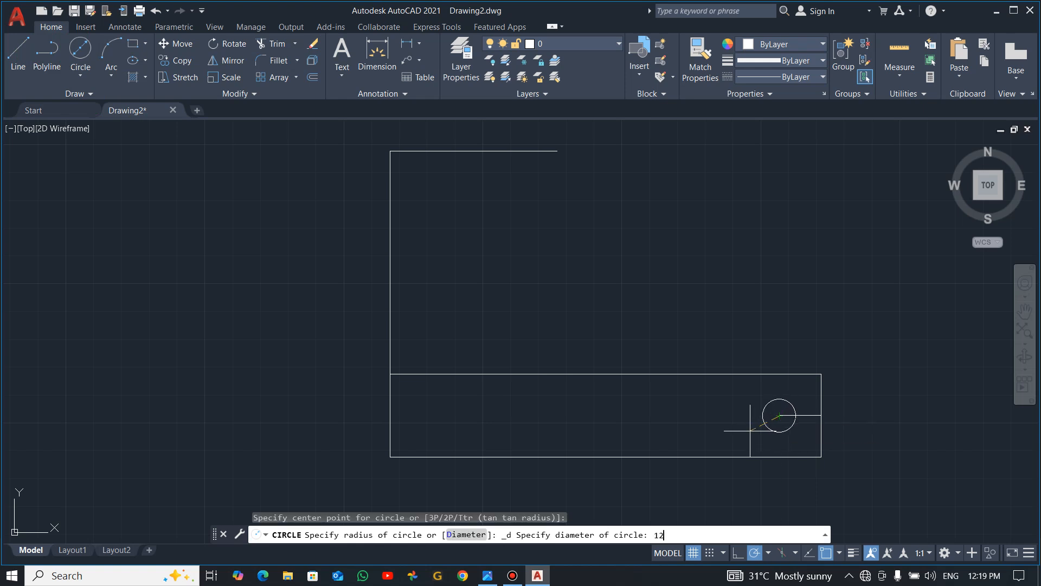
key(Return)
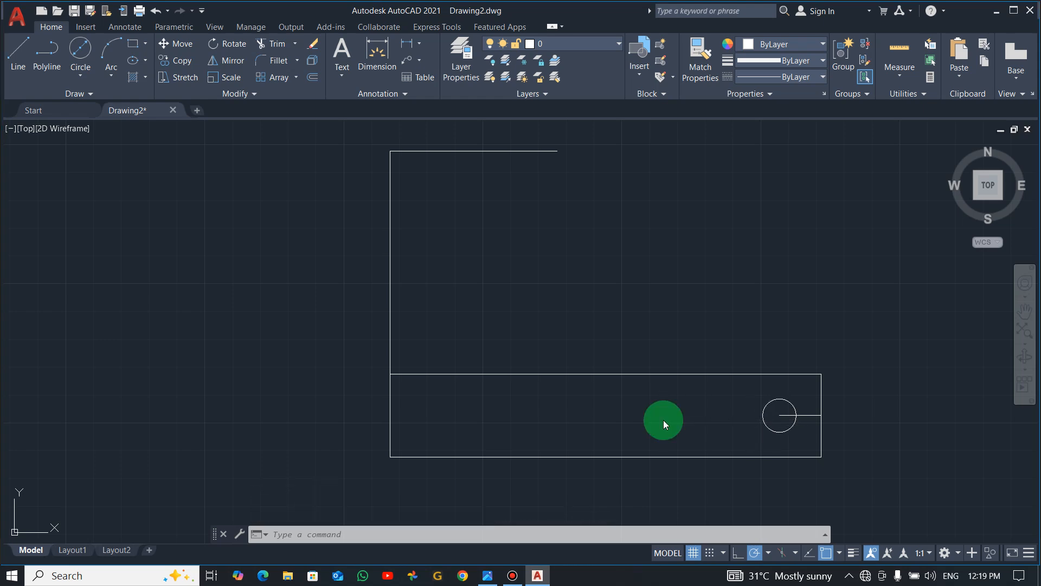
key(alt+Tab)
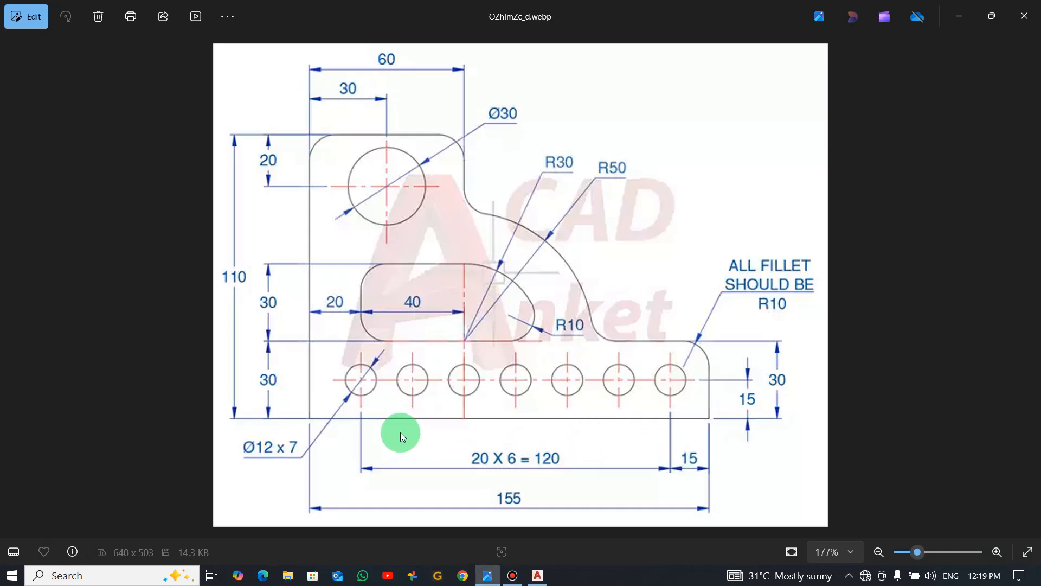
key(alt+Tab)
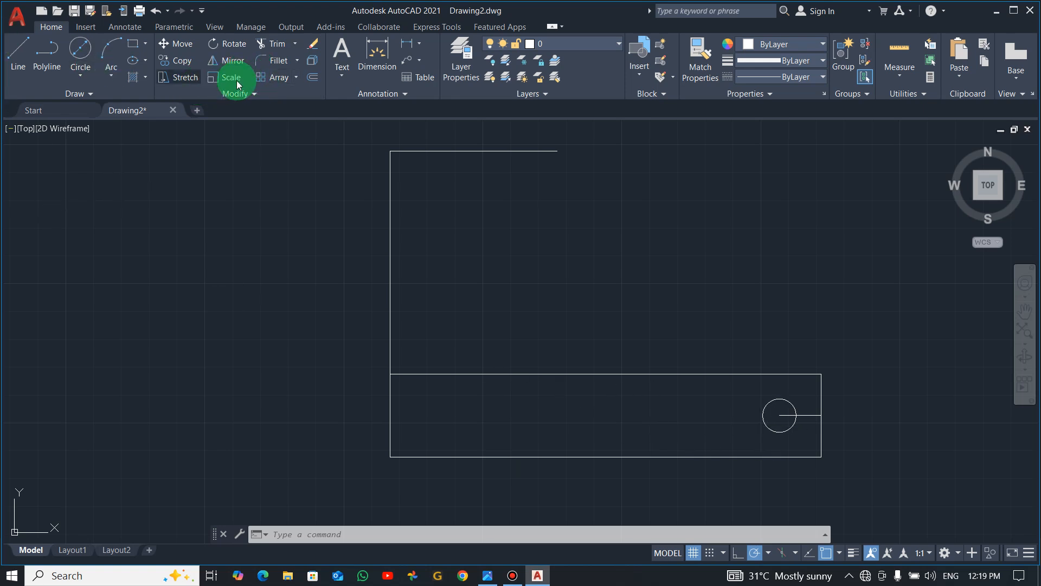
click(296, 79)
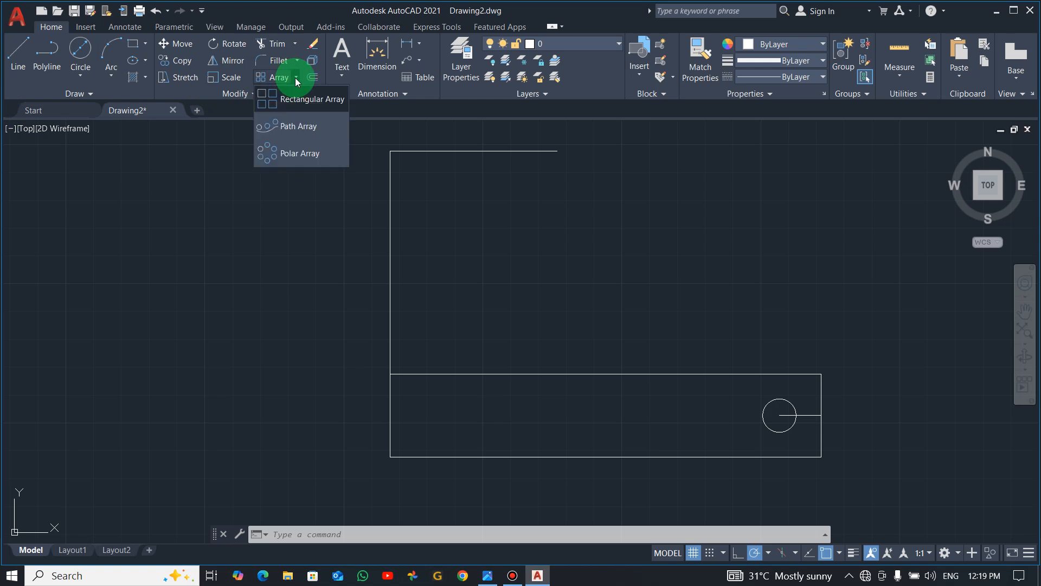
click(288, 128)
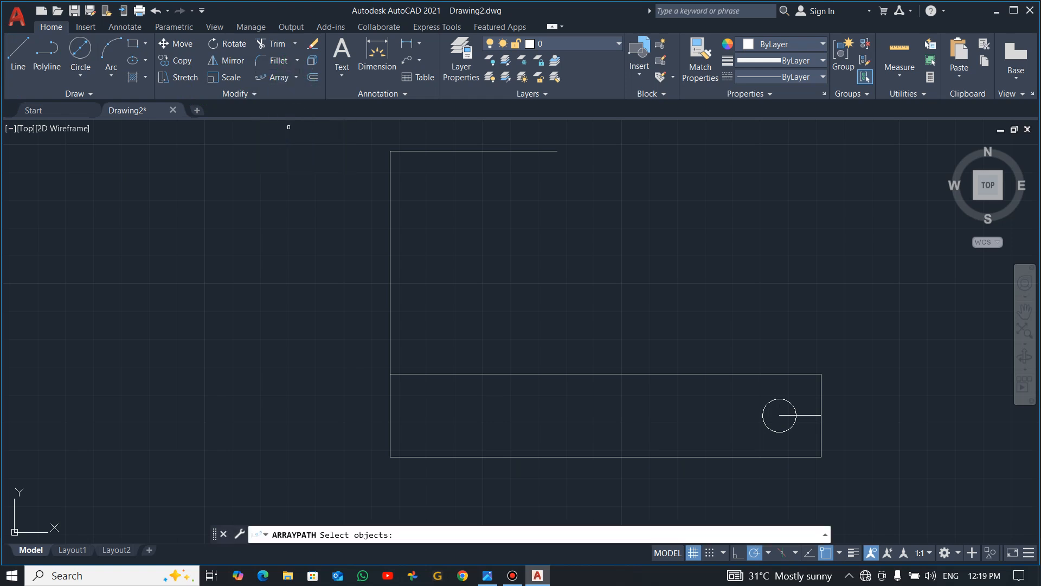
click(790, 402)
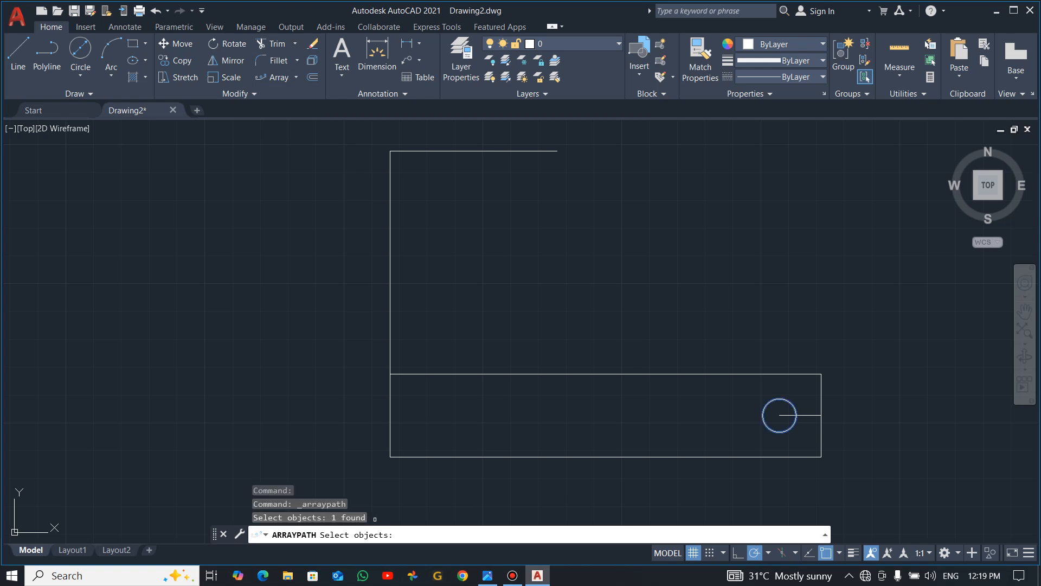
key(Return)
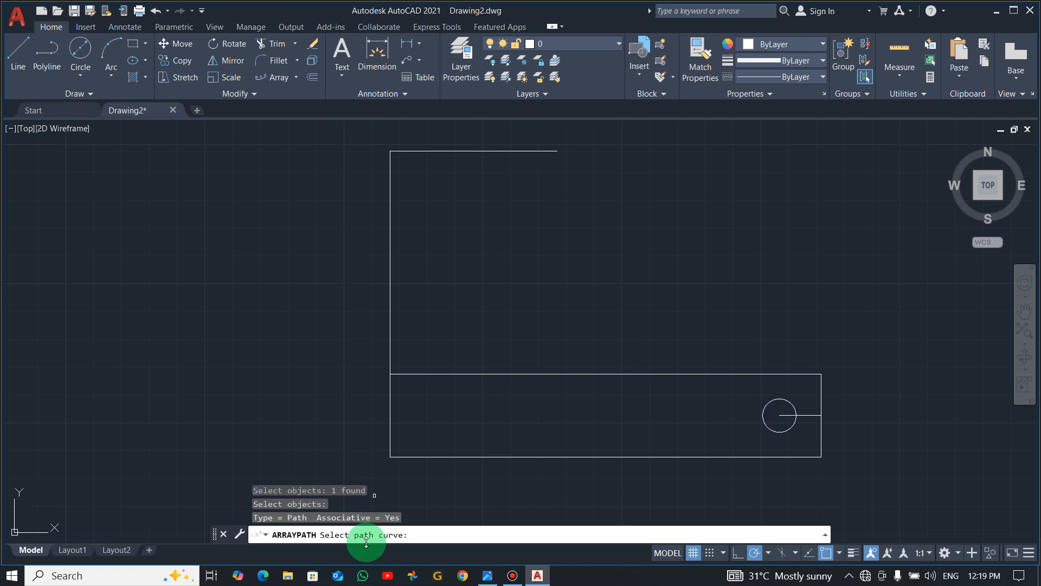
click(790, 416)
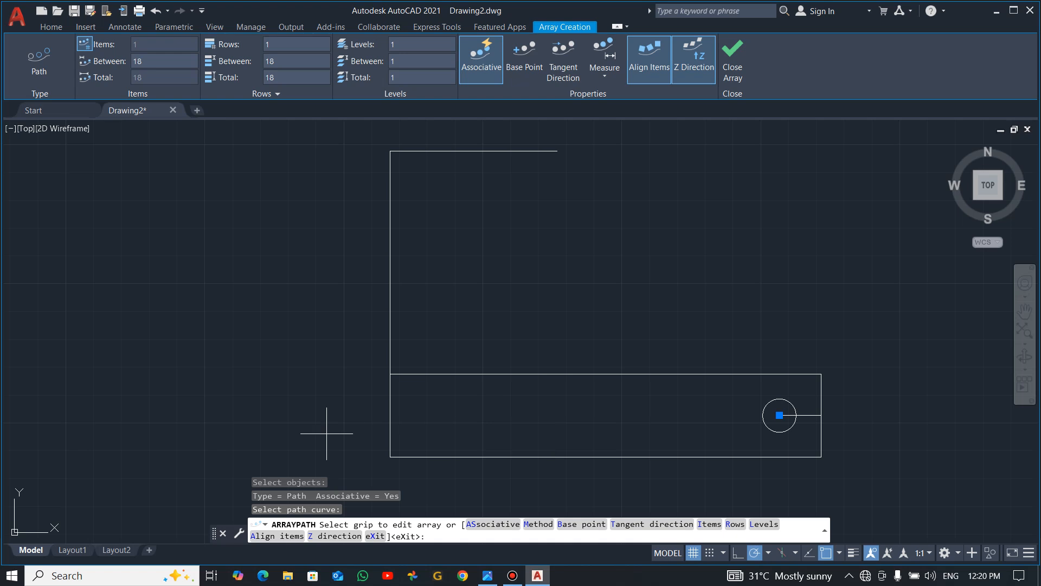
key(Escape)
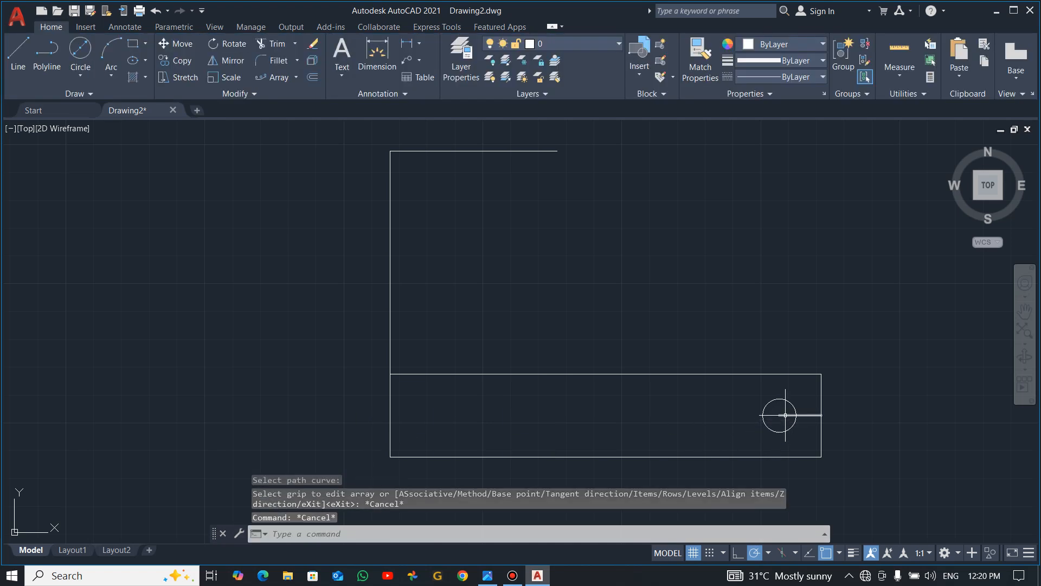
- Draw a 120-unit horizontal line leftward from the circle's centre as the path for the hole row
text(l)
key(Return)
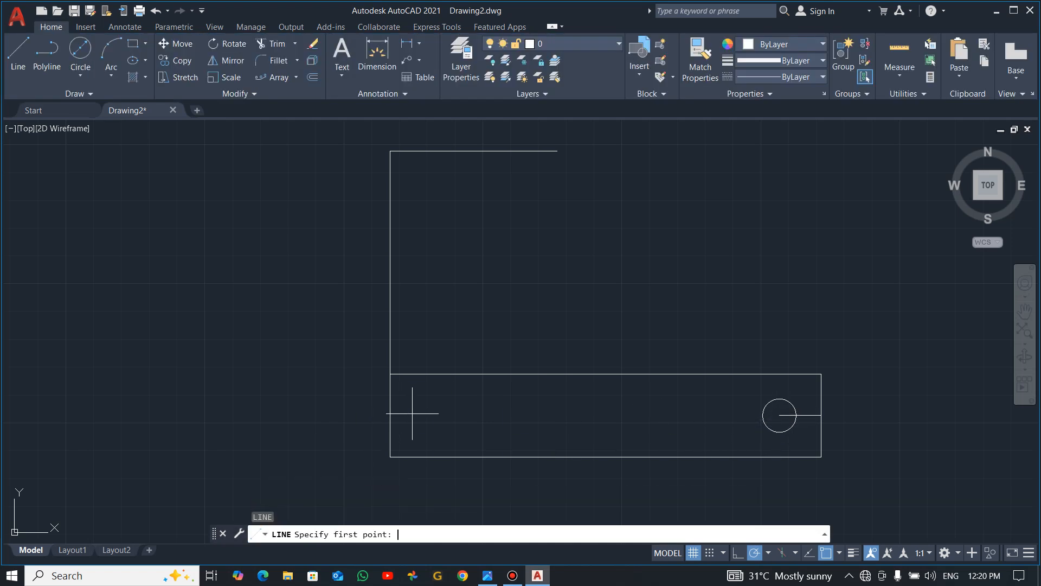
click(779, 415)
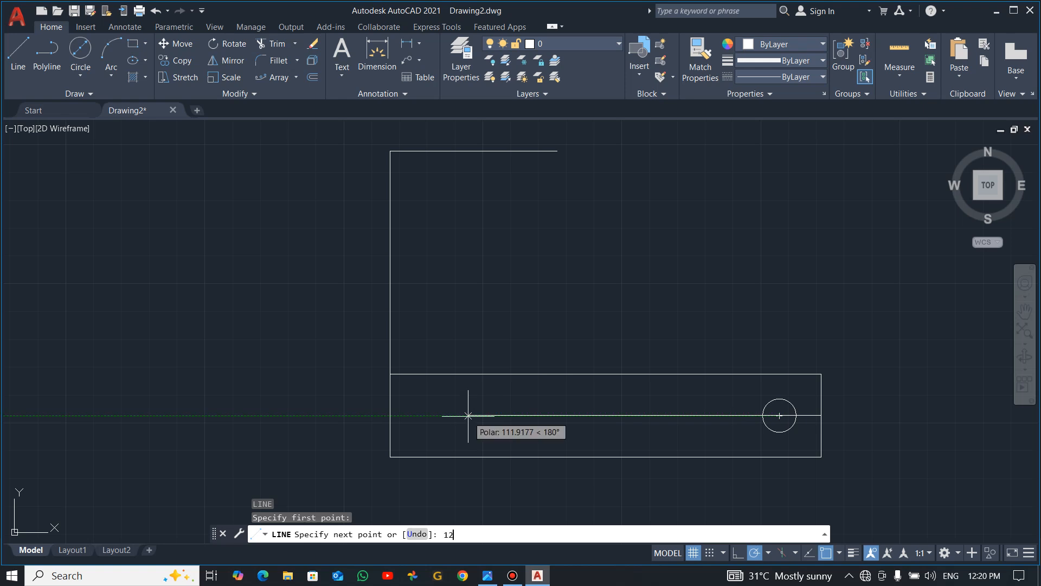
text(120)
key(Return)
key(Escape)
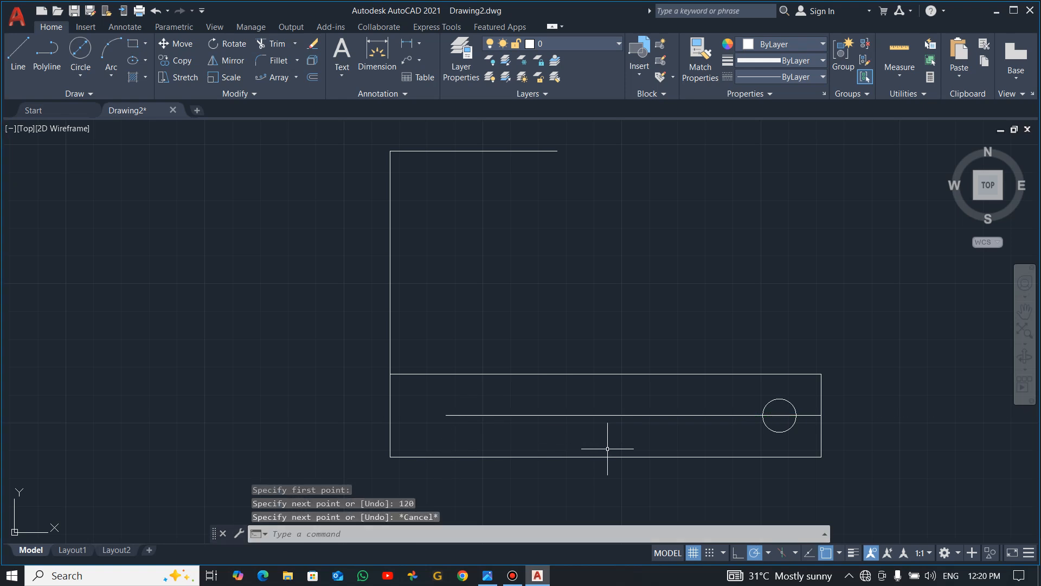
- Create a path array of the circle along the 120-unit line with 20 units between items
click(298, 79)
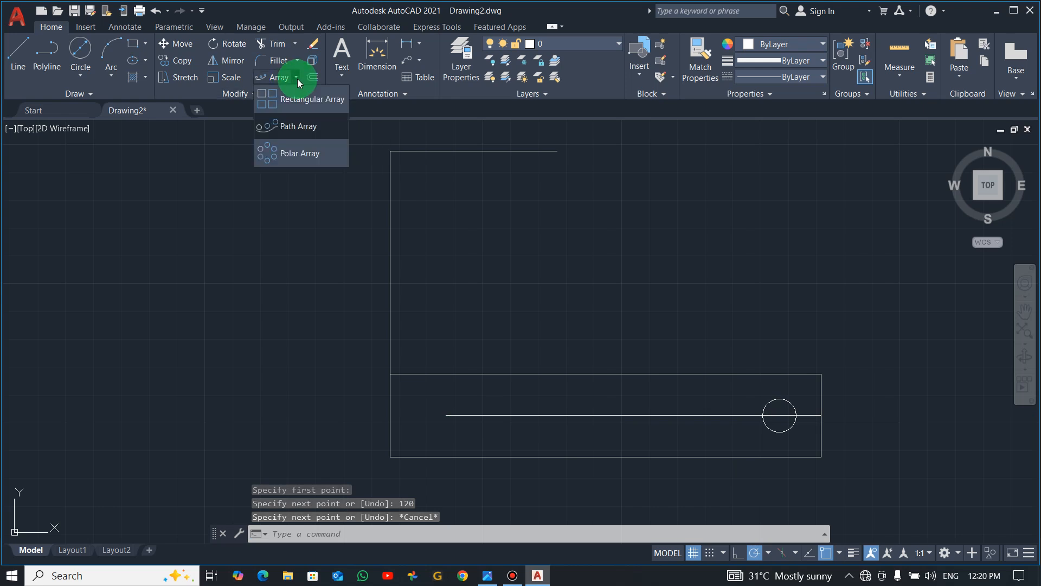
click(281, 123)
click(765, 419)
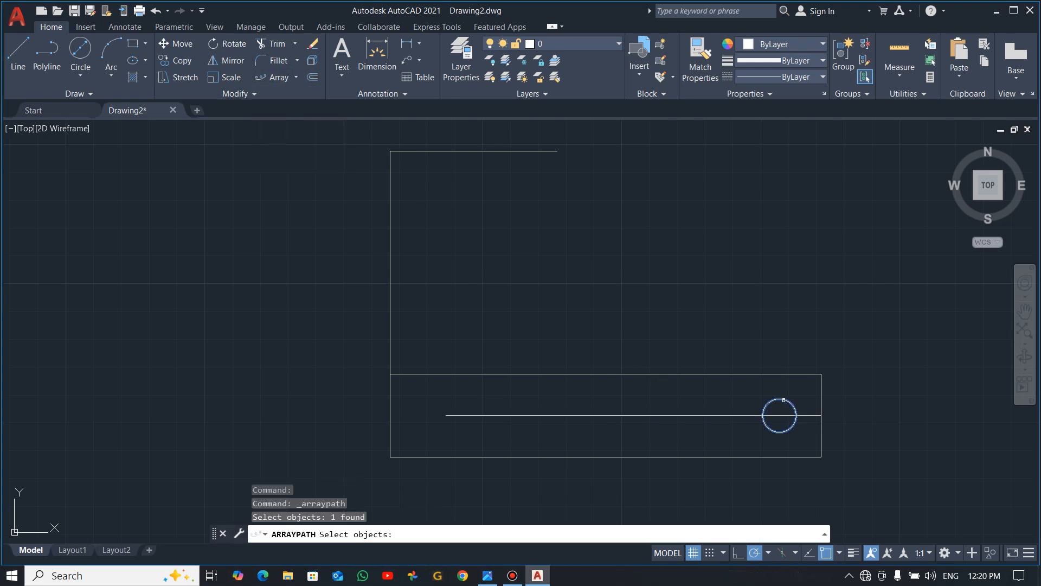
key(Return)
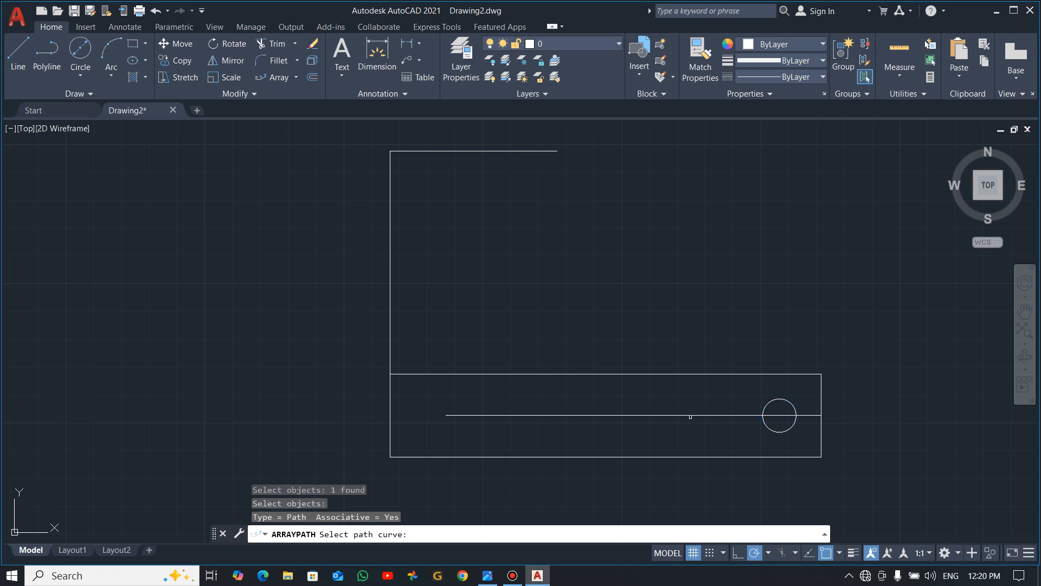
click(658, 414)
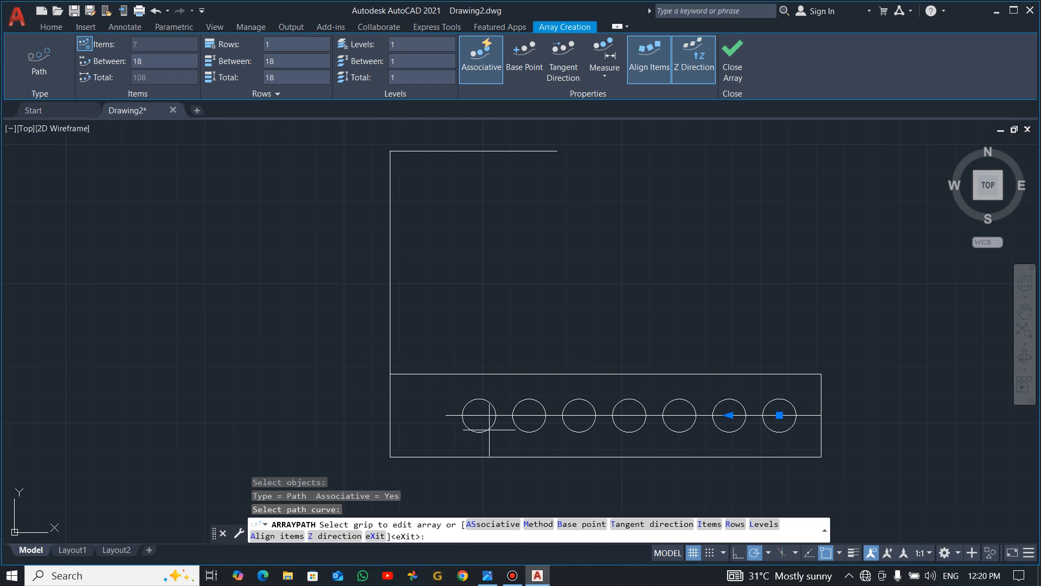
click(105, 111)
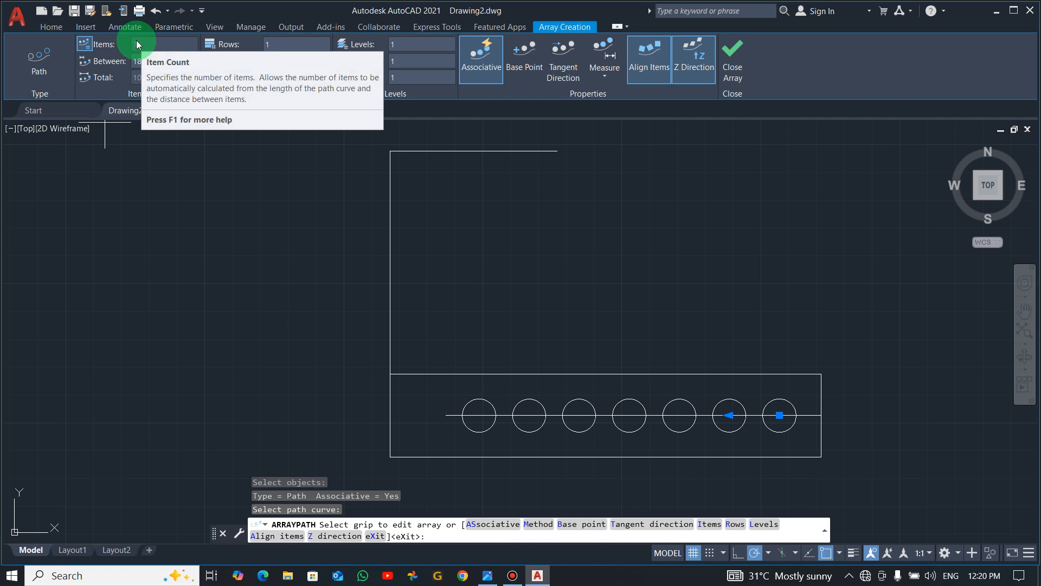
click(146, 61)
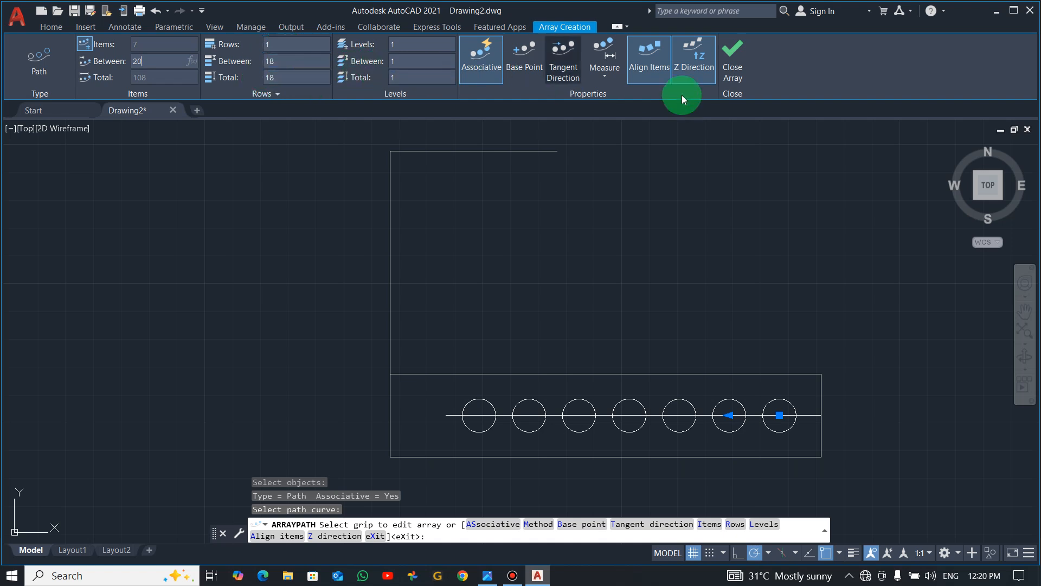
click(733, 45)
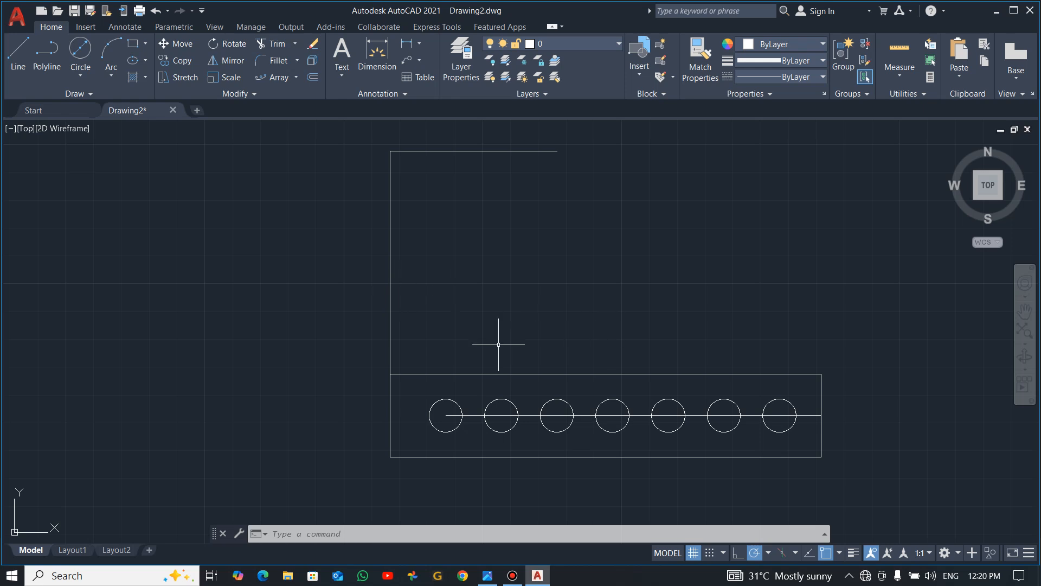
- Draw a 30-unit line straight up from where the long horizontal line above the holes meets the left edge
click(19, 55)
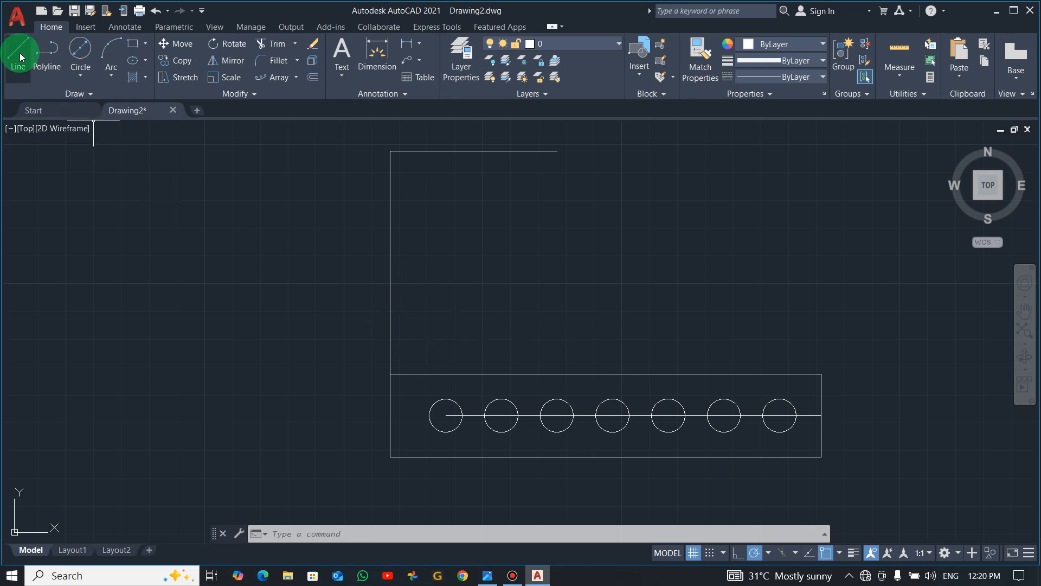
click(389, 374)
key(alt+Tab)
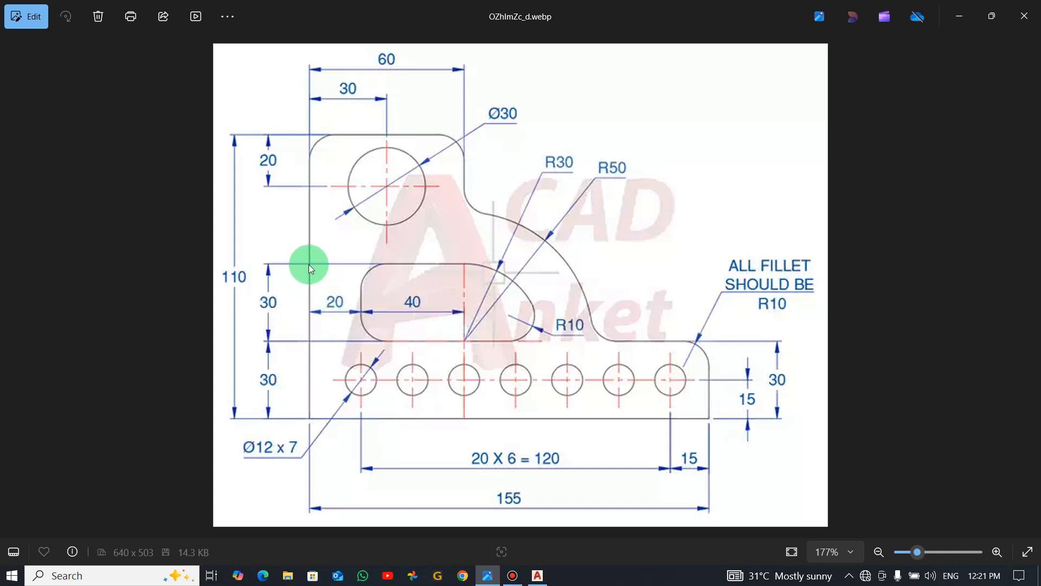
key(alt+Tab)
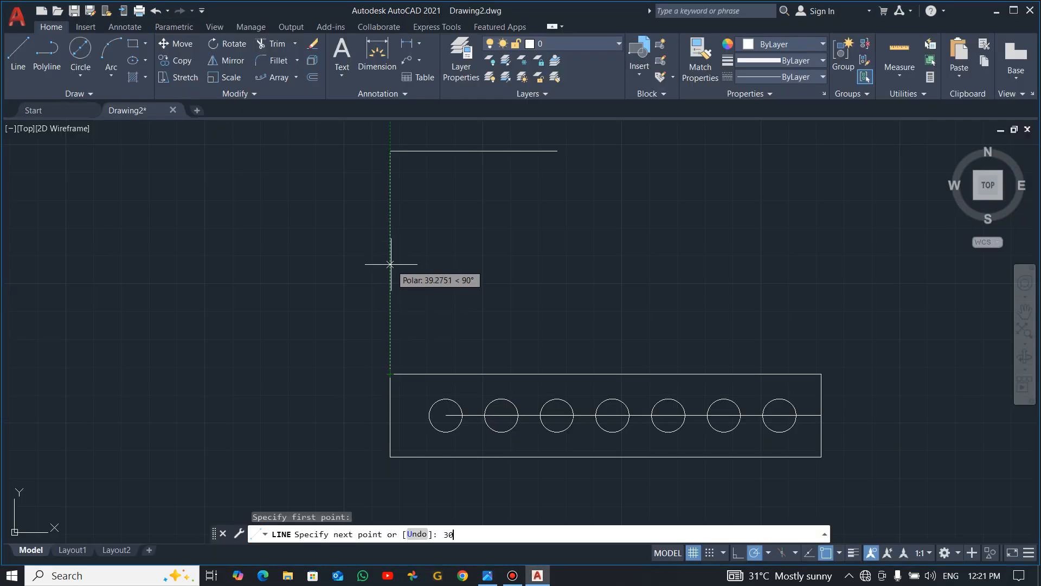
key(Return)
key(Escape)
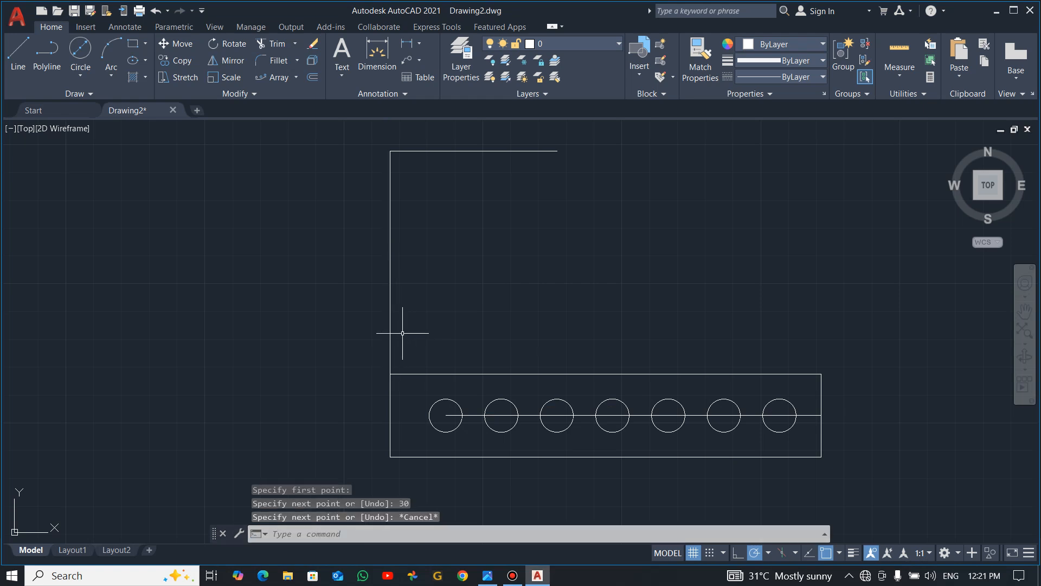
- Move the new 30-unit vertical line 20 units to the right to form the slot's left side
click(390, 343)
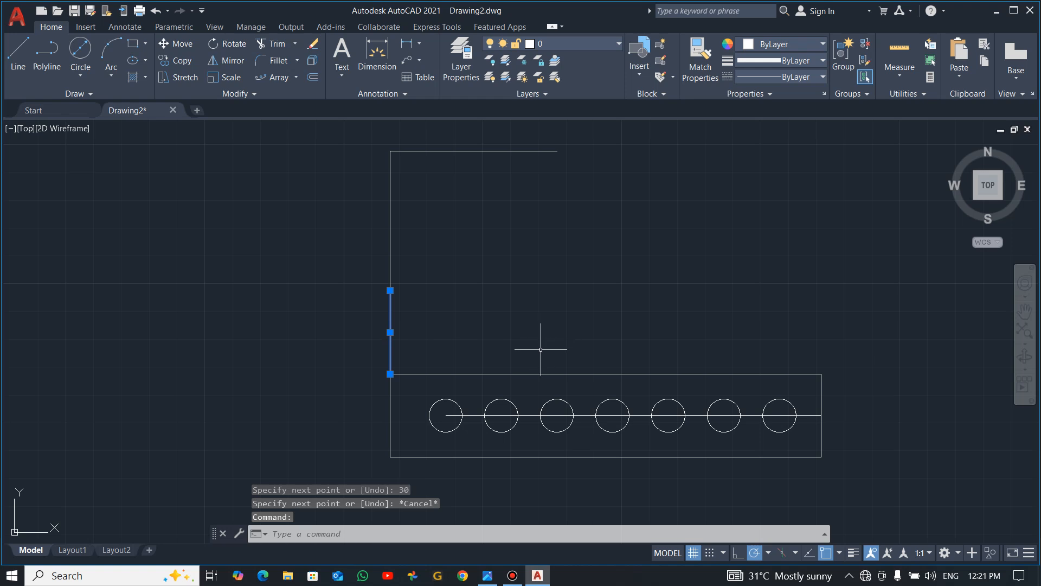
text(M)
key(Return)
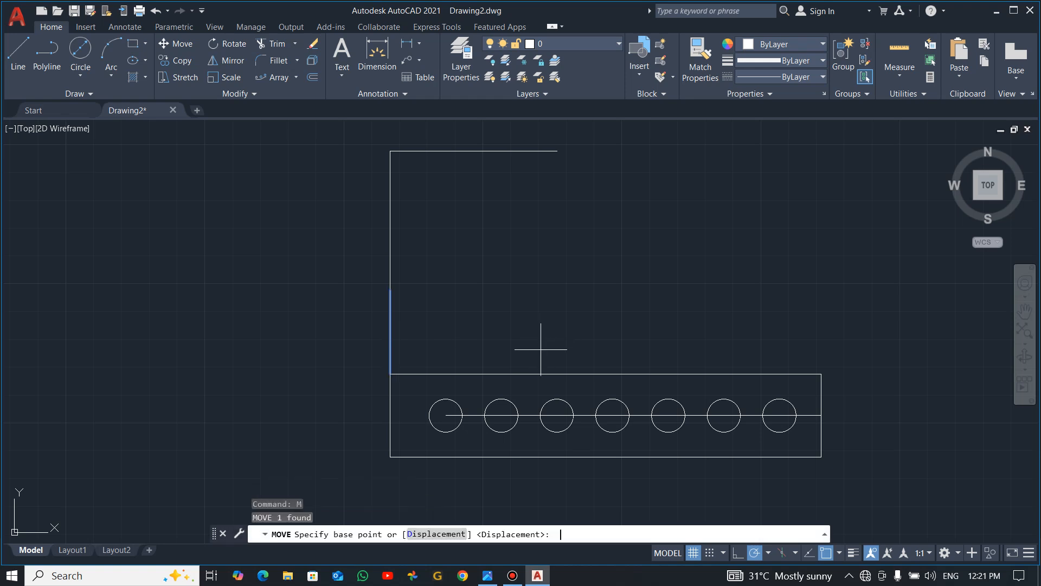
click(431, 330)
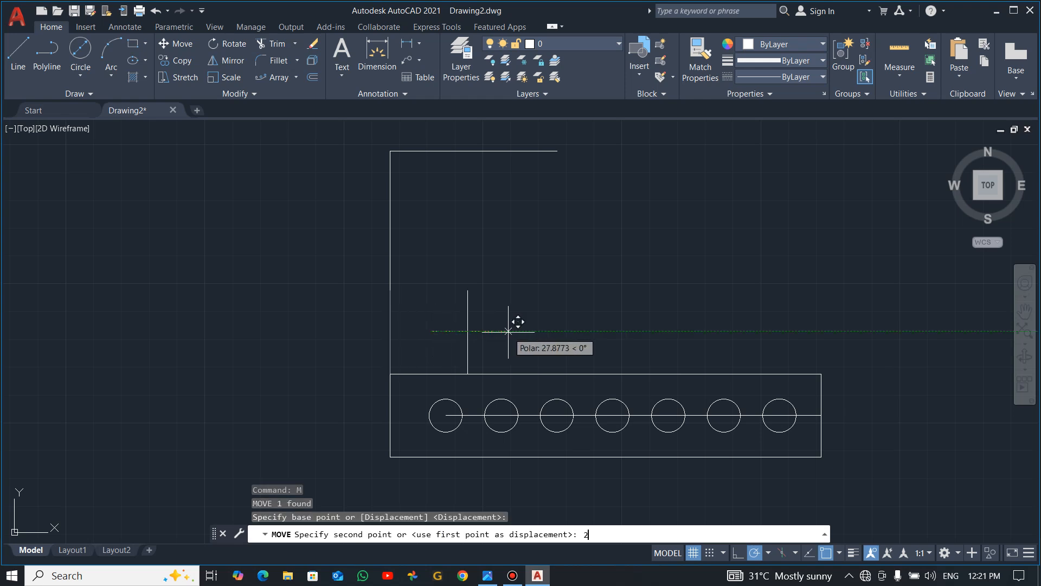
text(20)
key(Return)
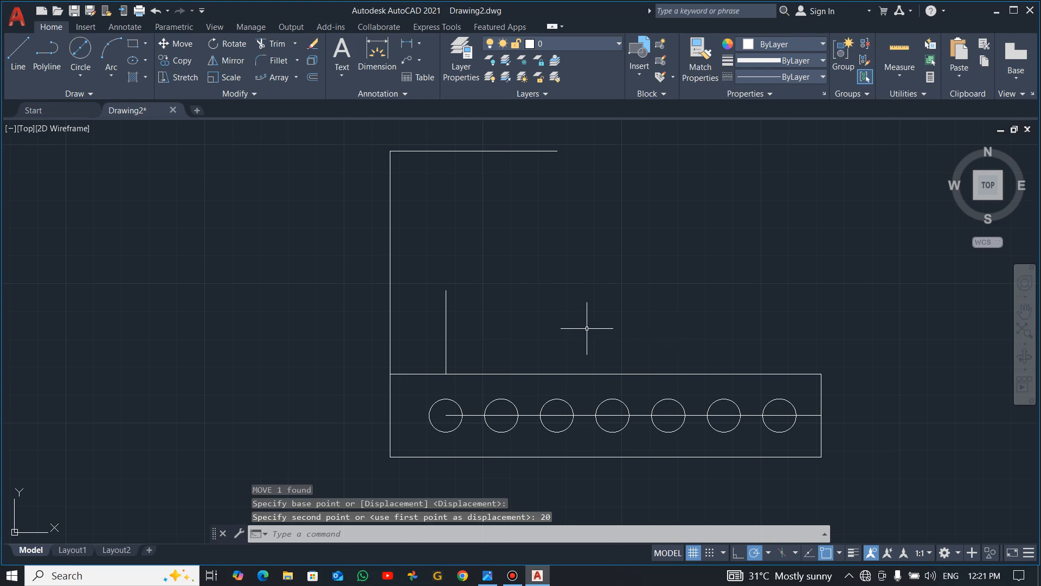
- Draw a vertical guide line from the third hole's centre up to the horizontal line above the holes, checking against the reference image
key(alt+Tab)
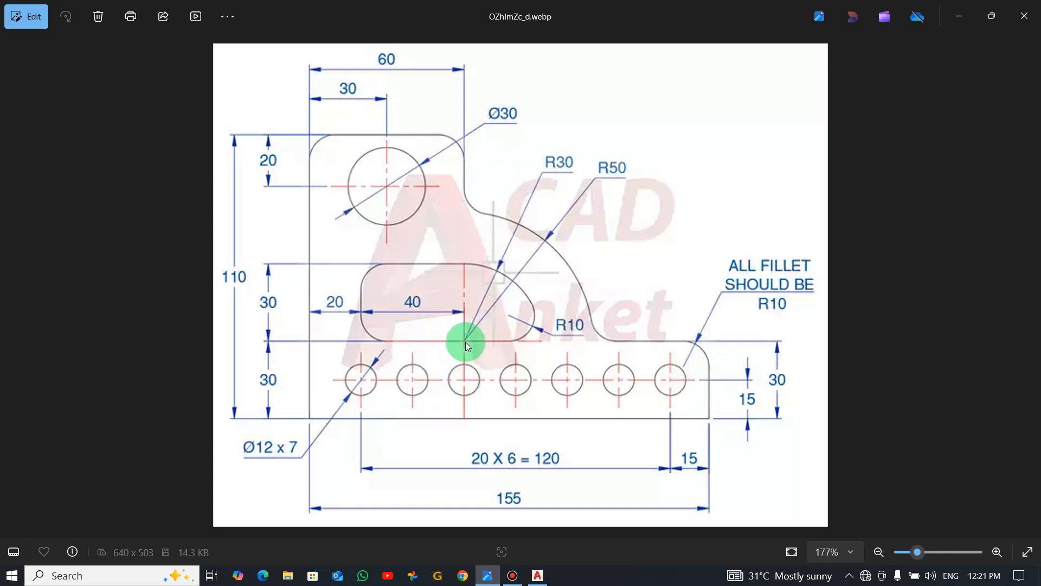
key(alt+Tab)
click(18, 49)
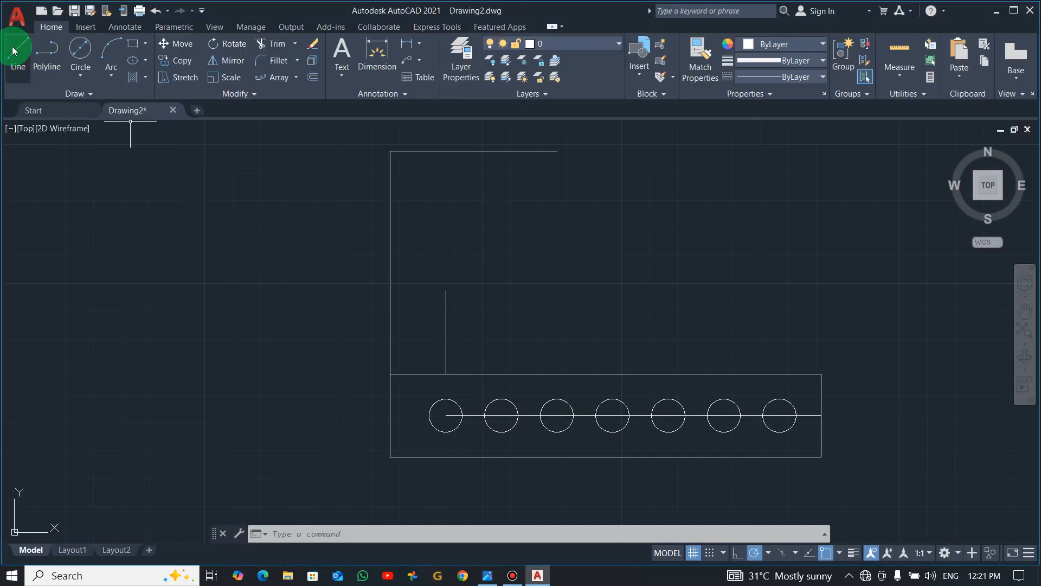
click(556, 416)
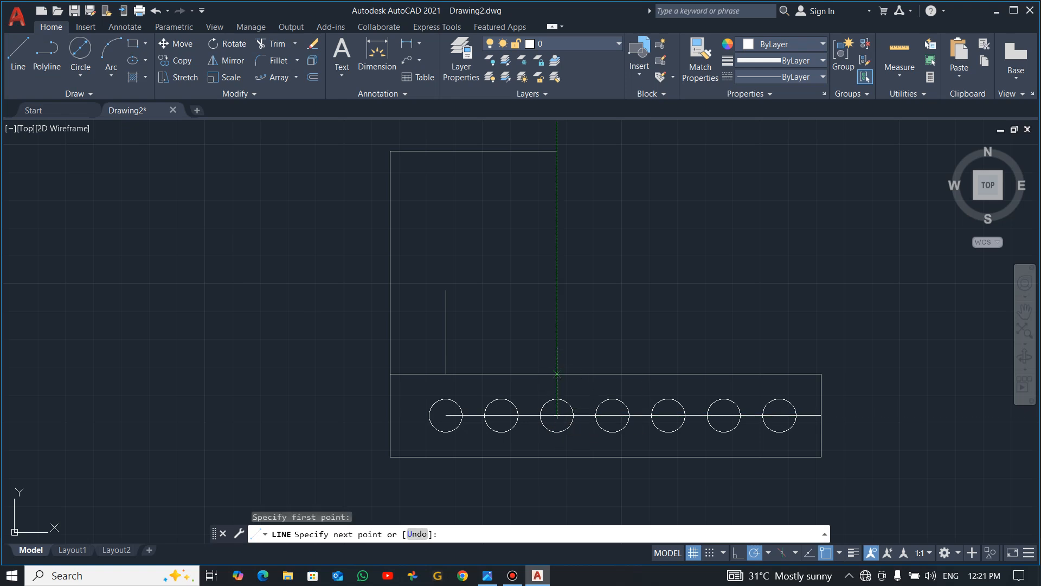
click(557, 373)
key(Escape)
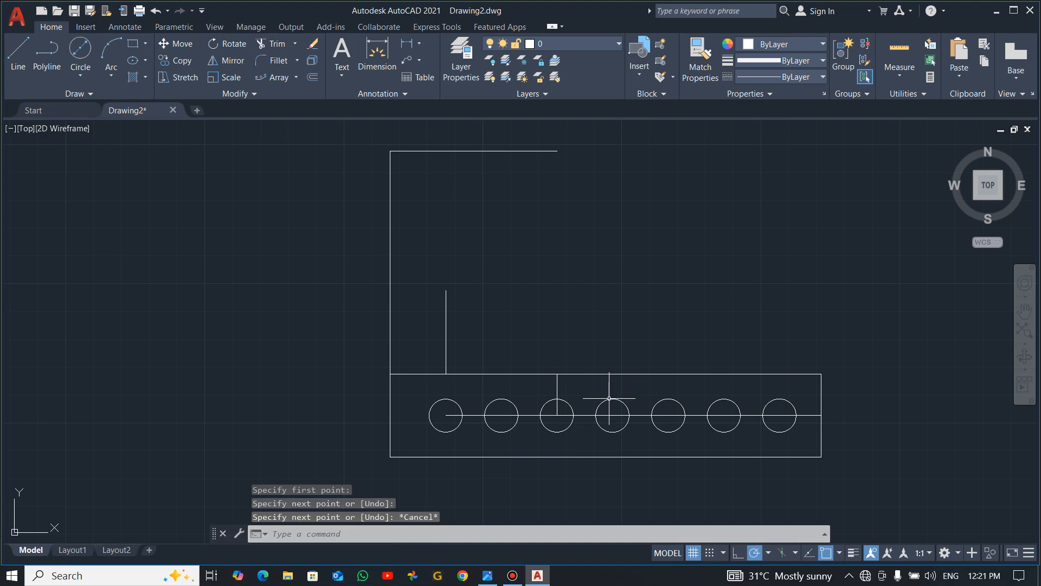
key(alt+Tab)
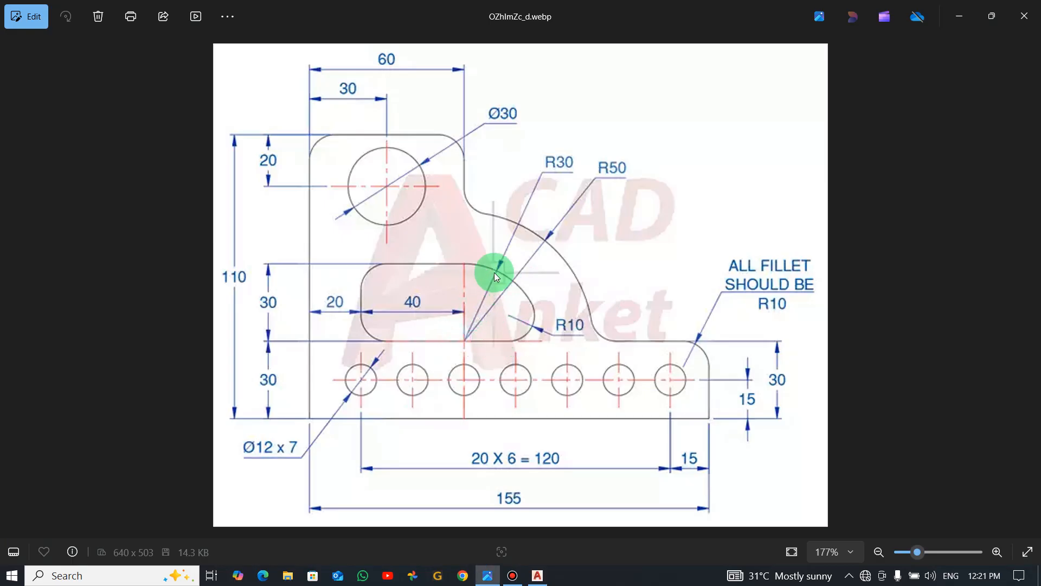
key(alt+Tab)
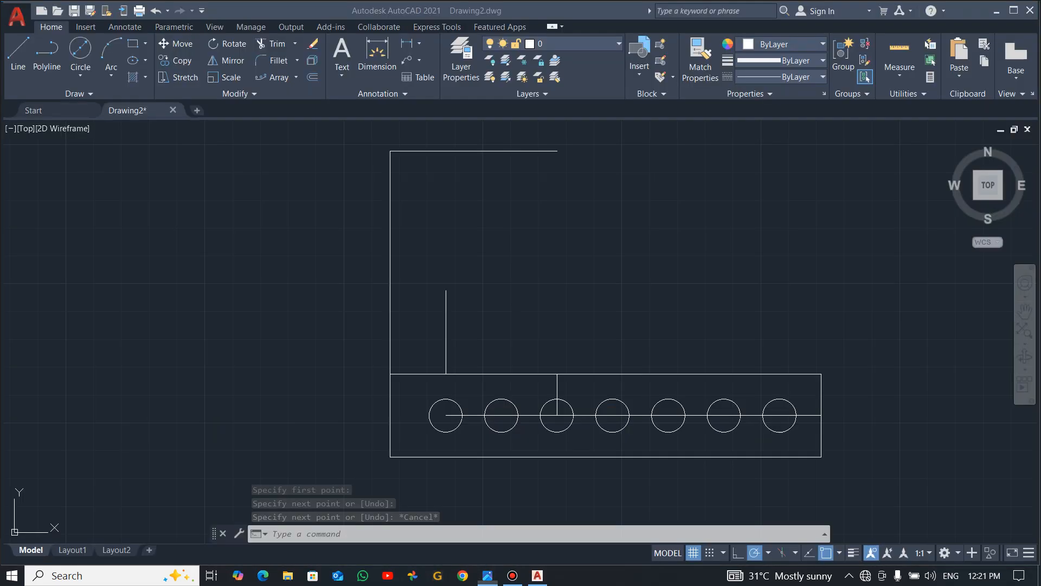
- Draw a circle of radius 30 centred where the third hole's vertical guide line meets the long horizontal line
click(82, 79)
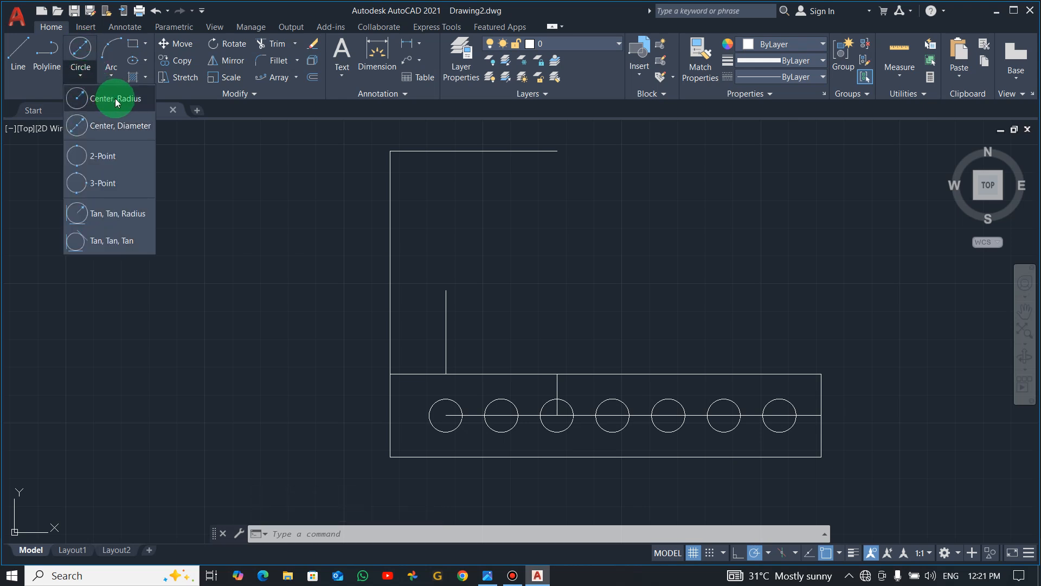
click(109, 128)
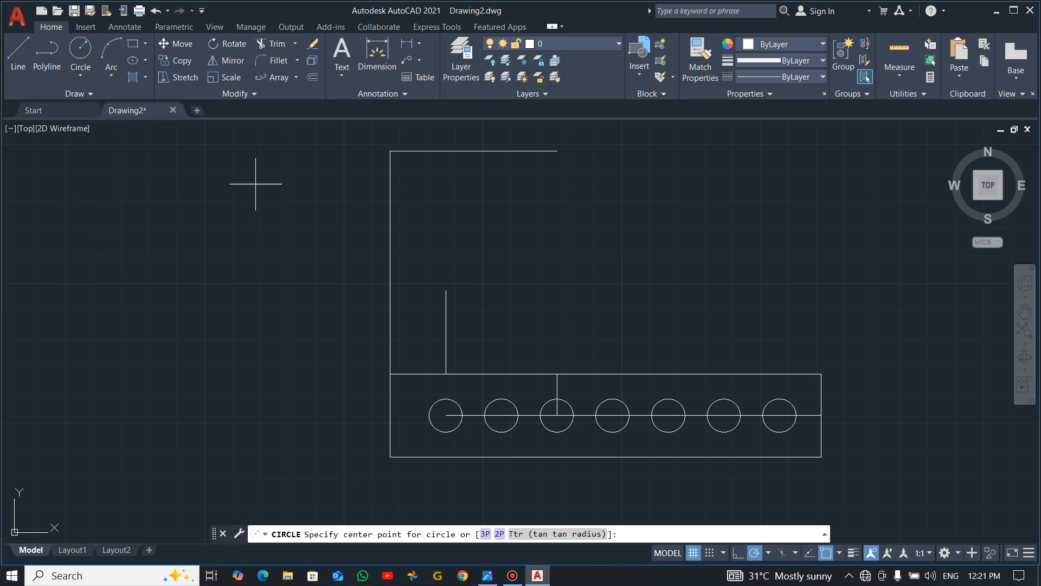
click(557, 373)
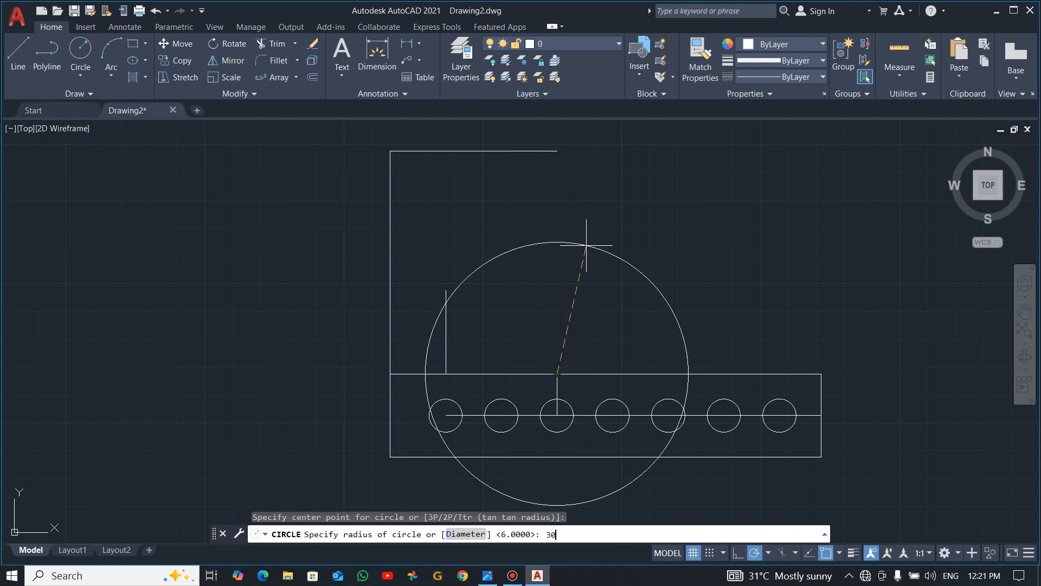
text(30)
key(Return)
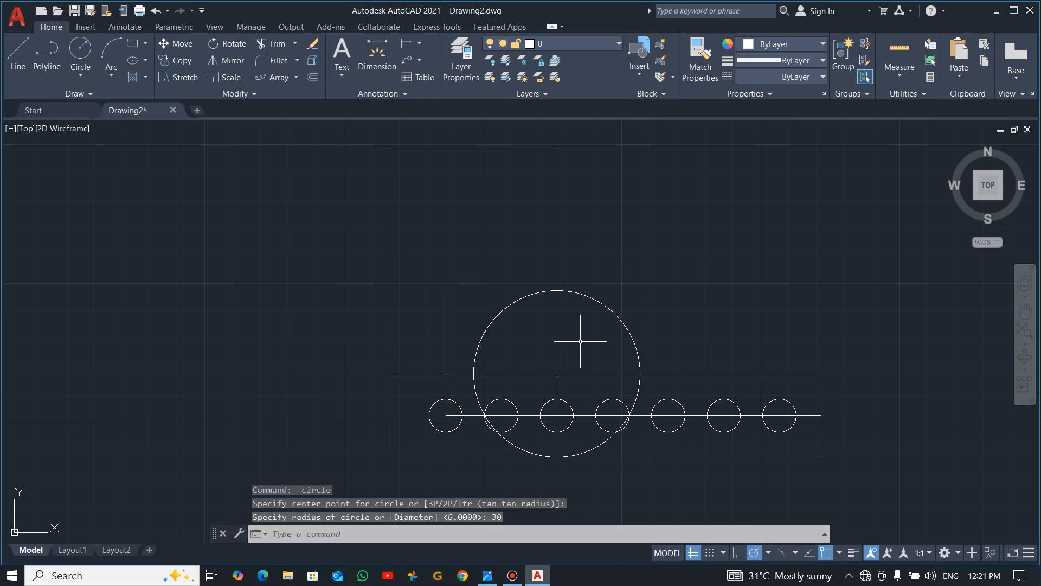
- Draw the slot's top edge from the upper end of its left side to the top of the radius 30 circle
click(18, 54)
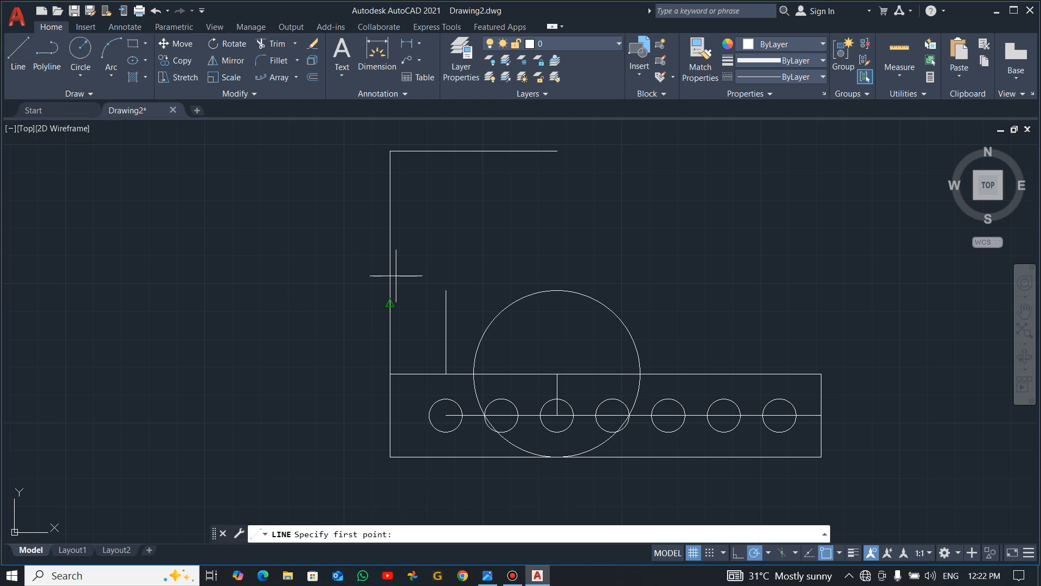
click(446, 290)
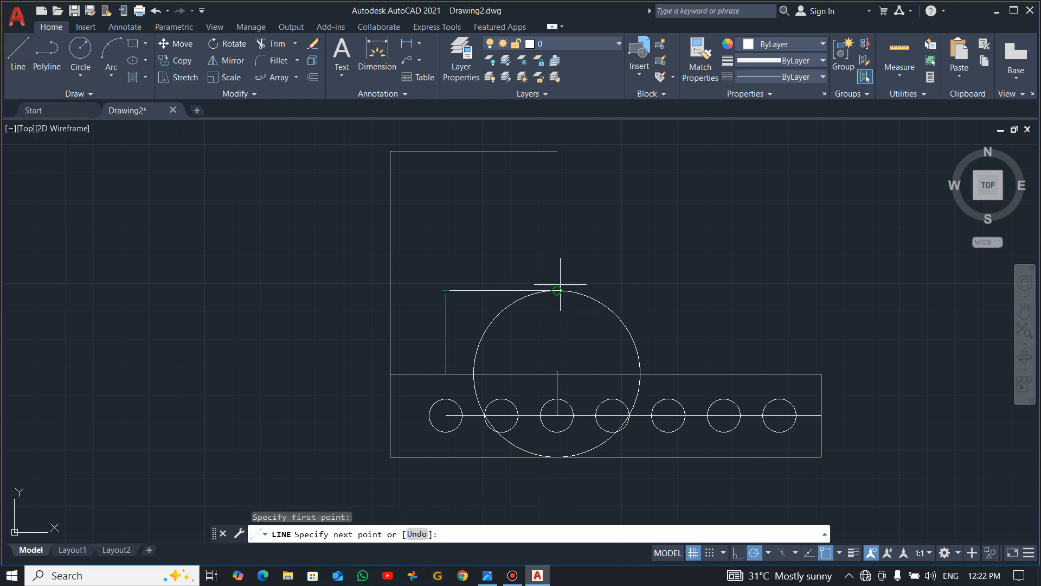
click(557, 291)
key(Escape)
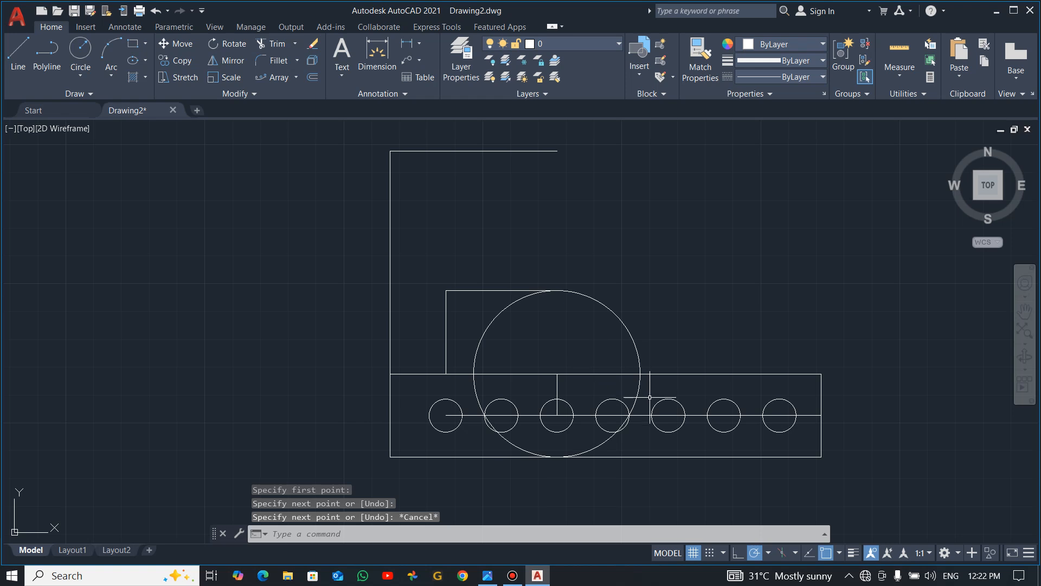
- Trim the radius 30 circle and erase its leftover lower part, keeping only the upper-right quarter arc of the slot
text(tr)
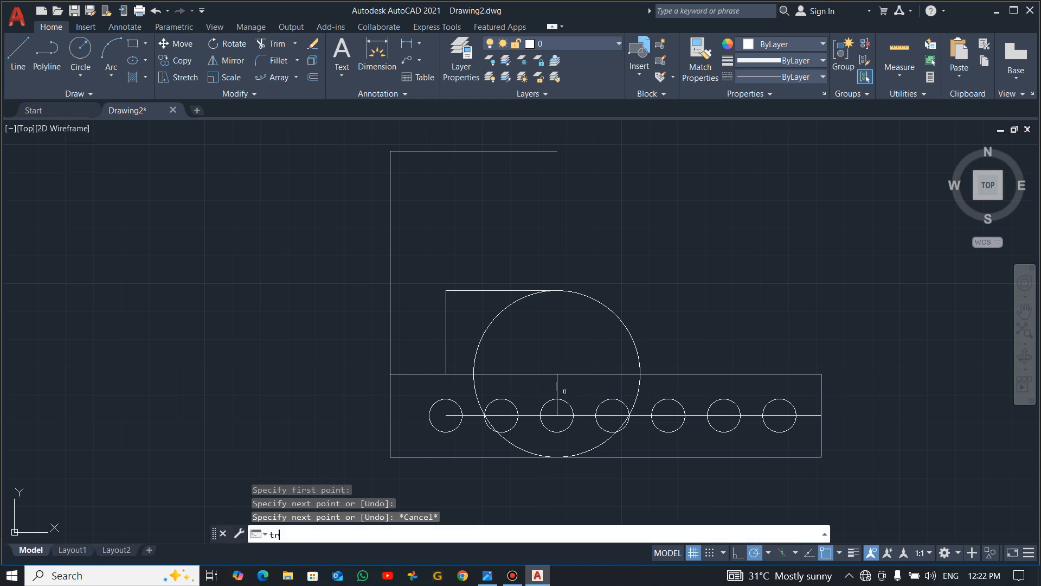
key(Return)
click(495, 324)
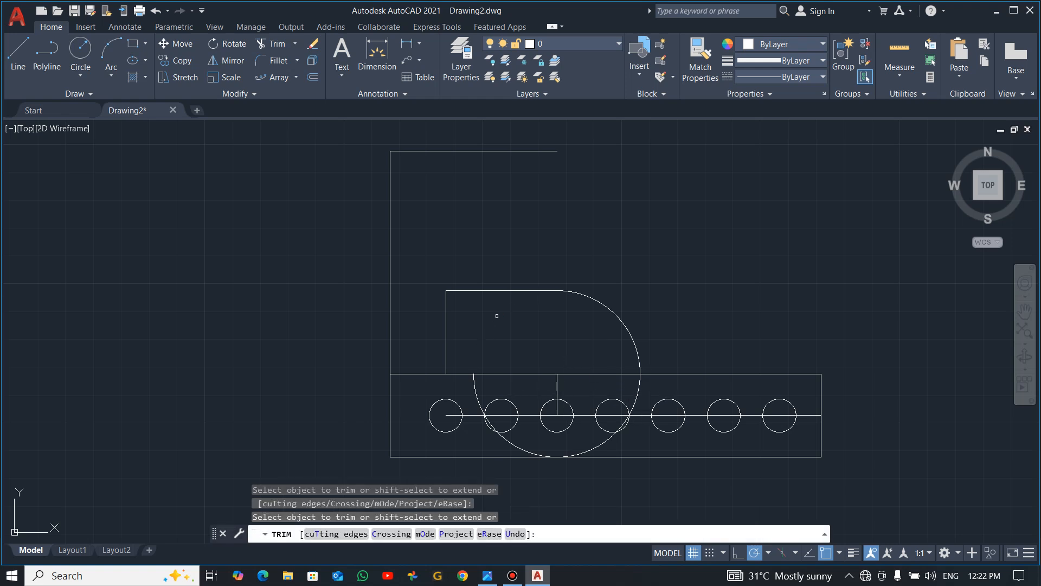
click(636, 392)
key(Escape)
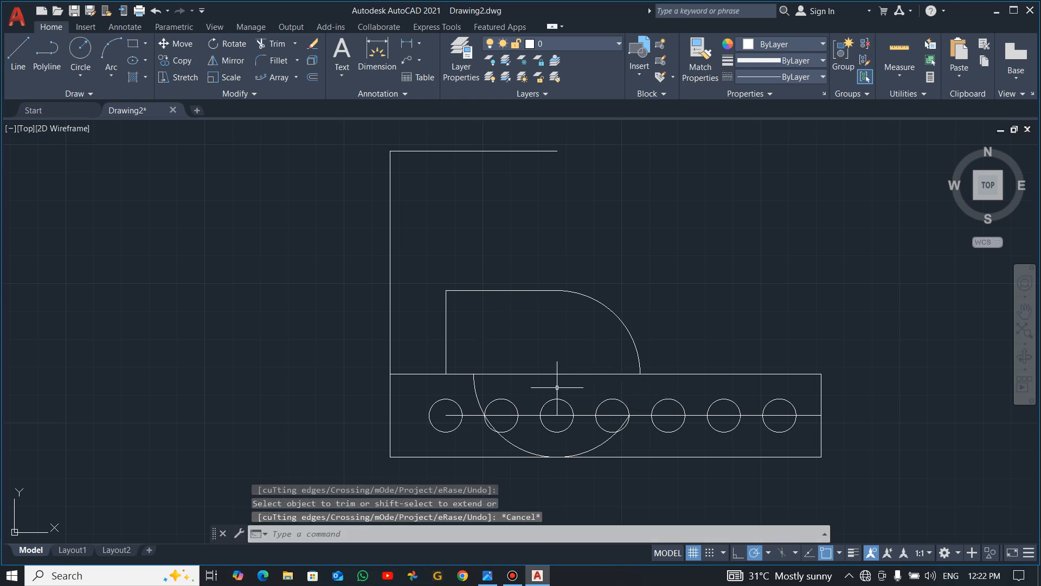
click(476, 389)
key(Delete)
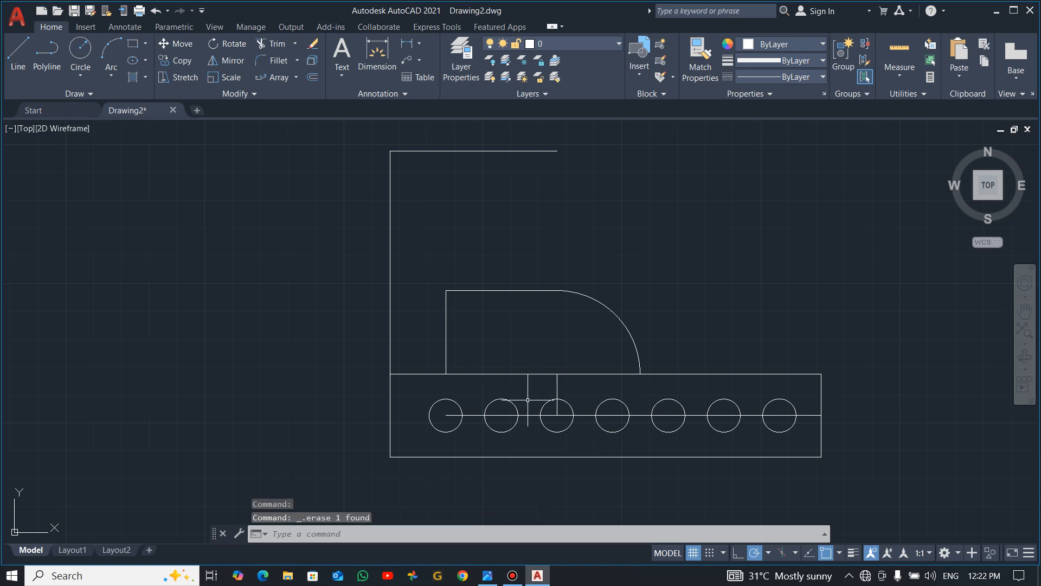
- Check the reference image and draw a circle of radius 50 centred where the guide line meets the horizontal line
key(alt+Tab)
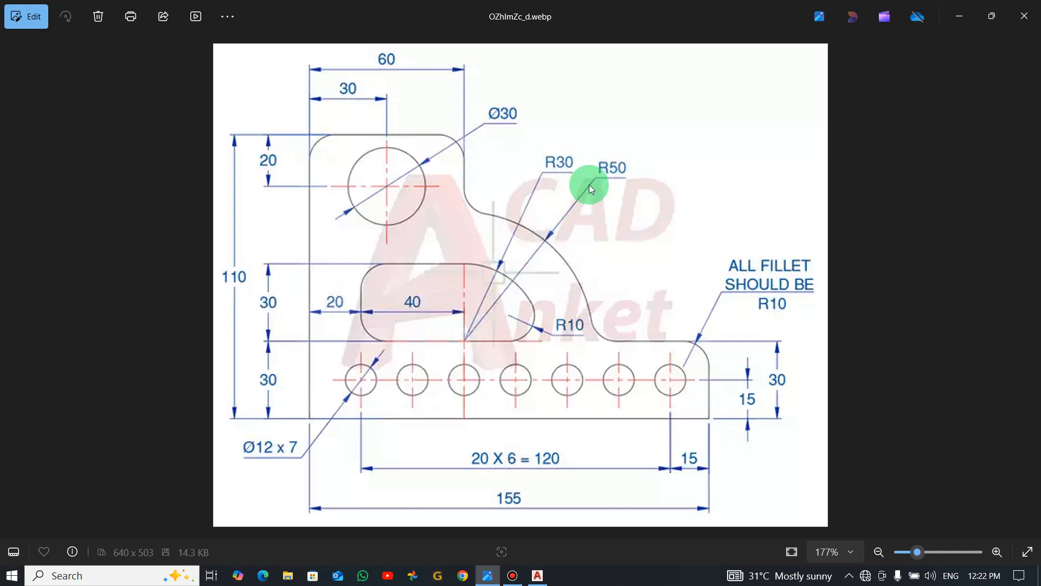
key(alt+Tab)
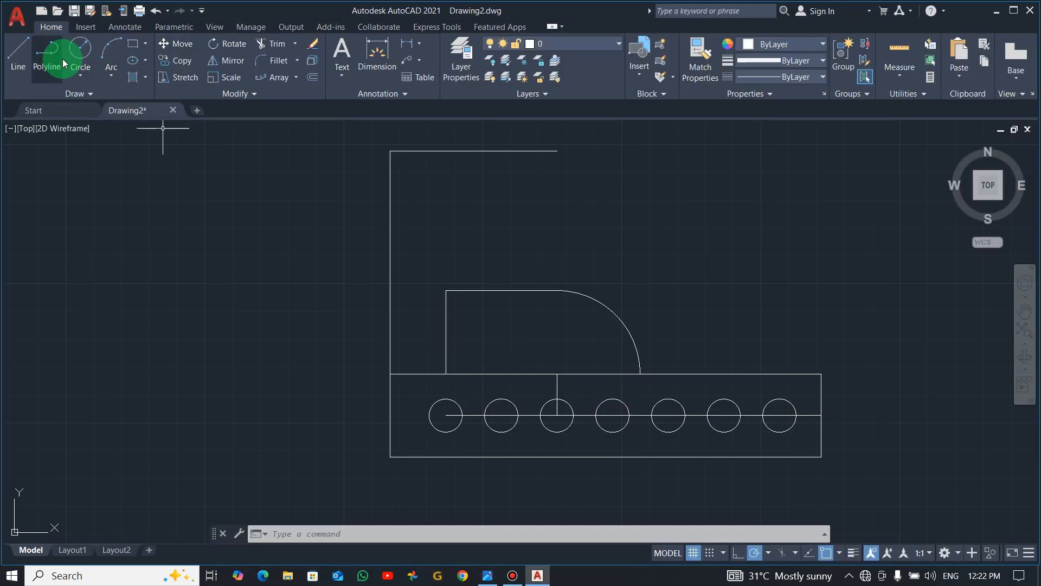
click(79, 49)
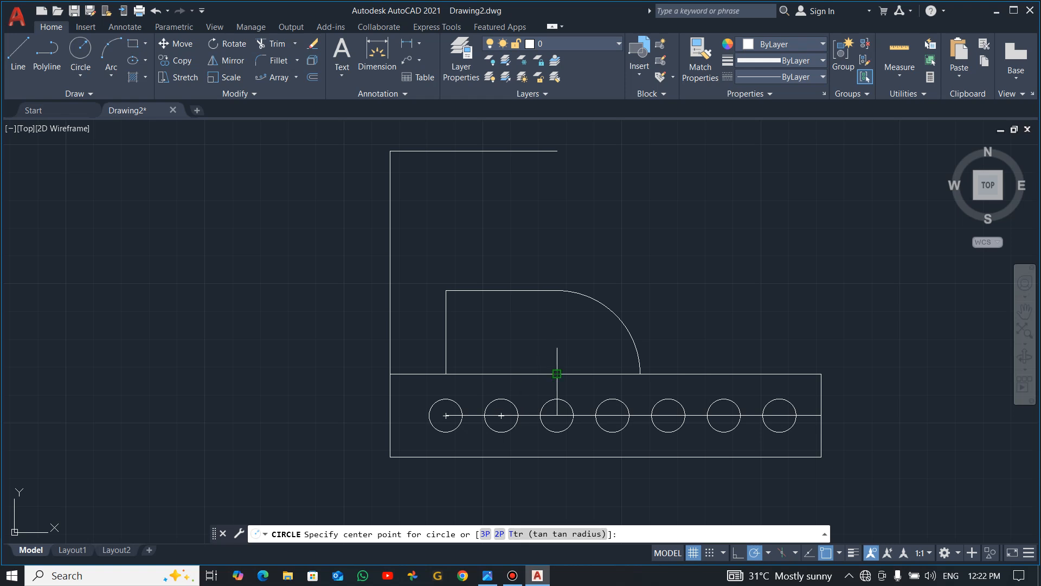
click(557, 374)
text(50)
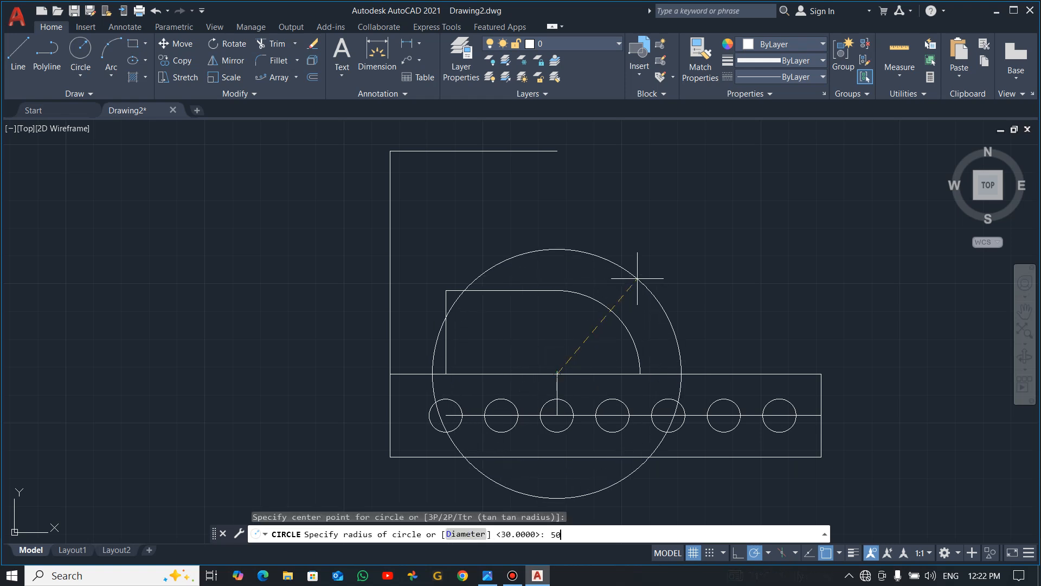
key(Return)
key(Escape)
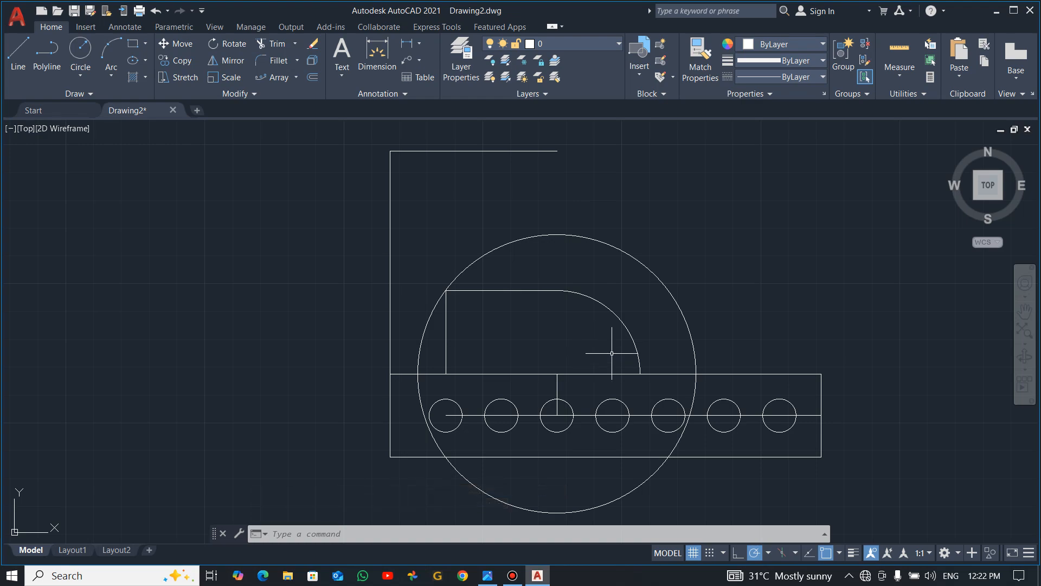
- Check the reference image and fillet the slot's lower-right corner between the arc and the horizontal line with radius 10
key(alt+Tab)
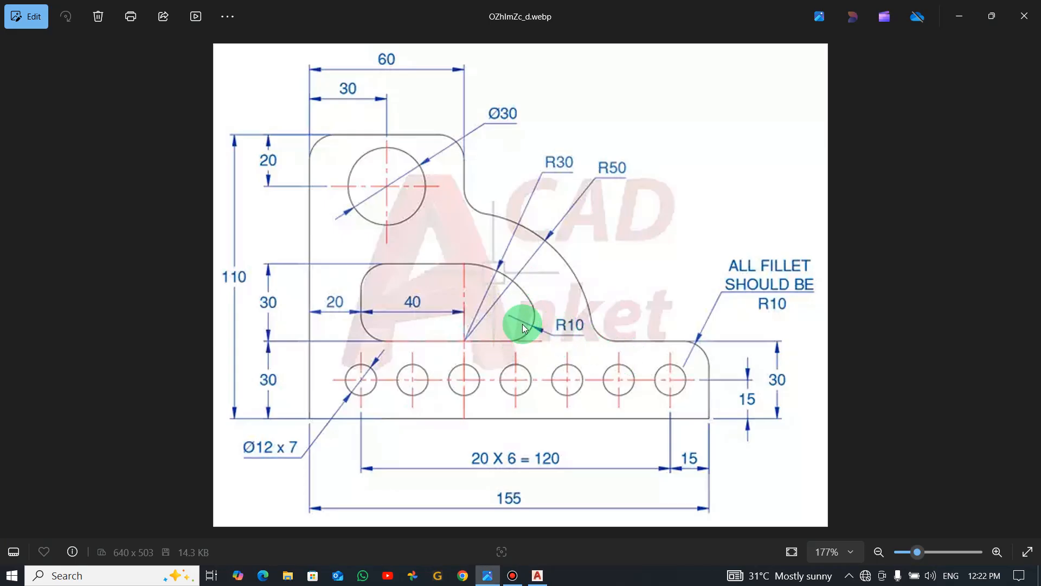
key(alt+Tab)
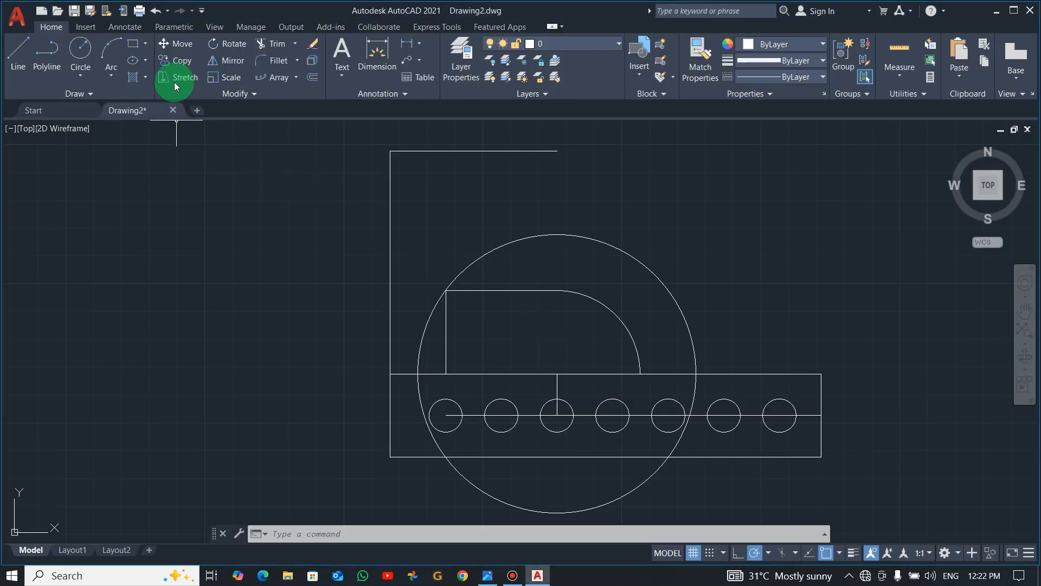
click(274, 60)
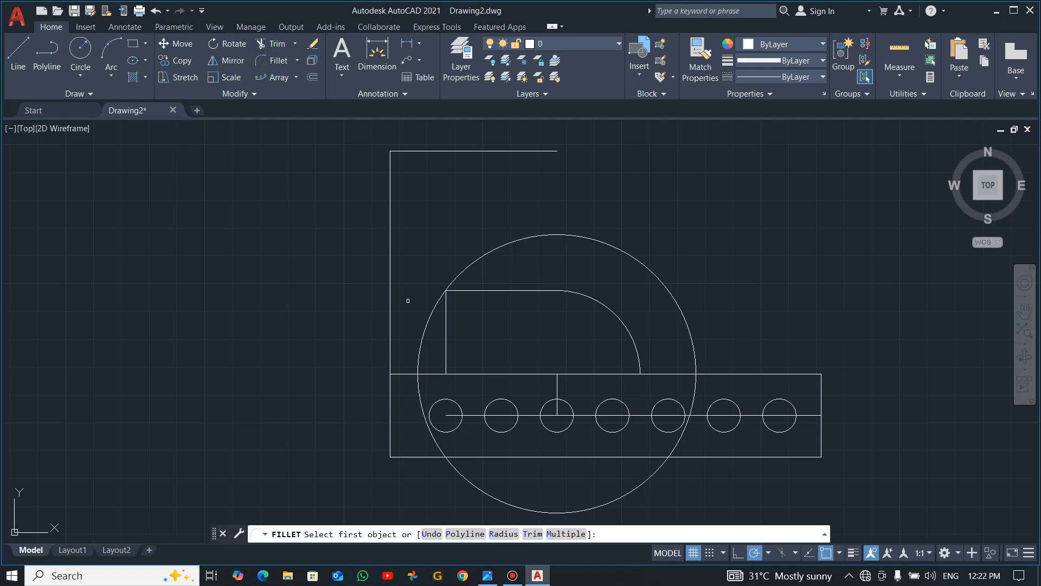
click(503, 533)
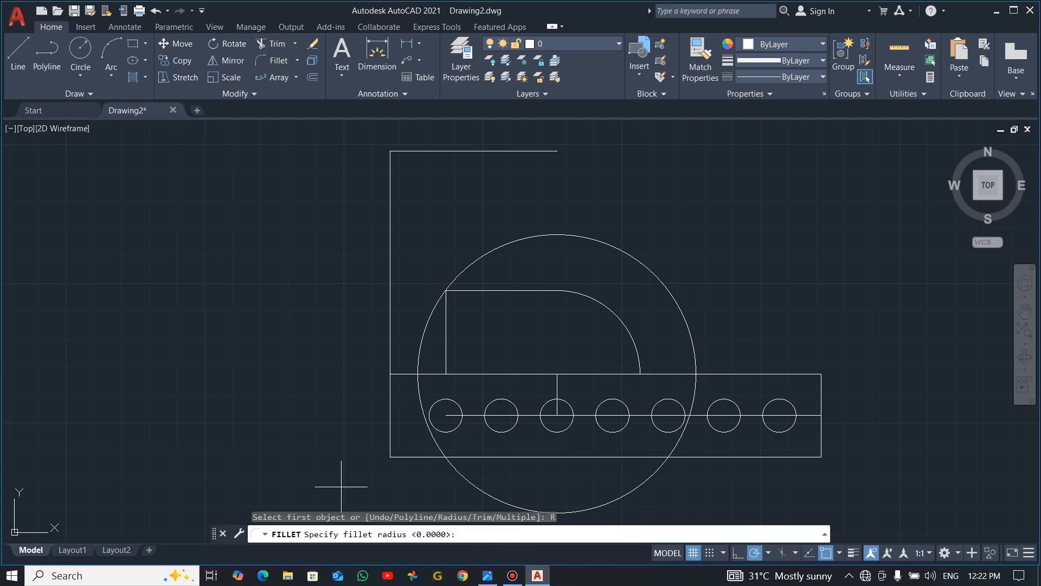
text(10)
key(Return)
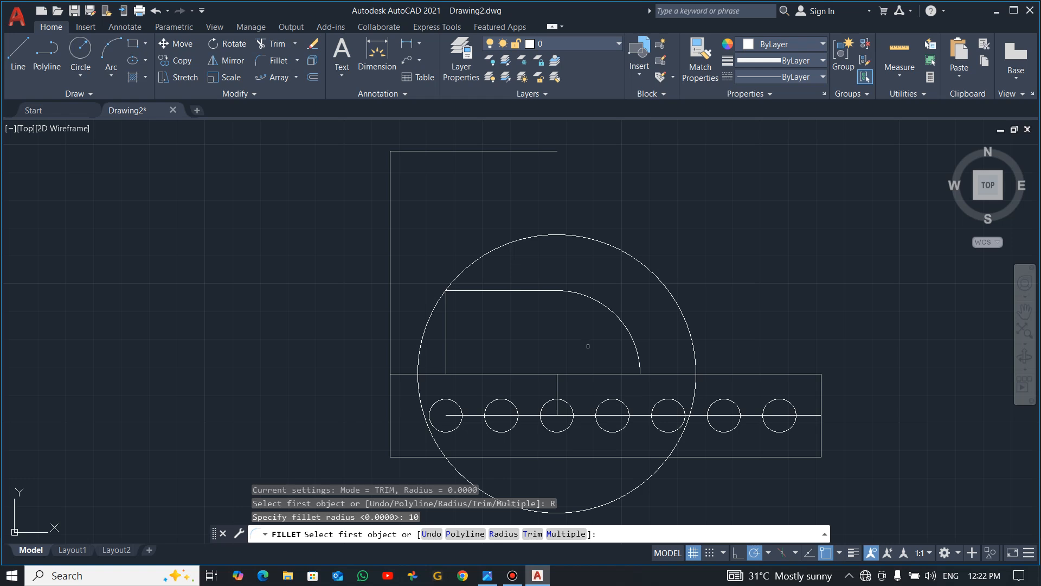
click(635, 344)
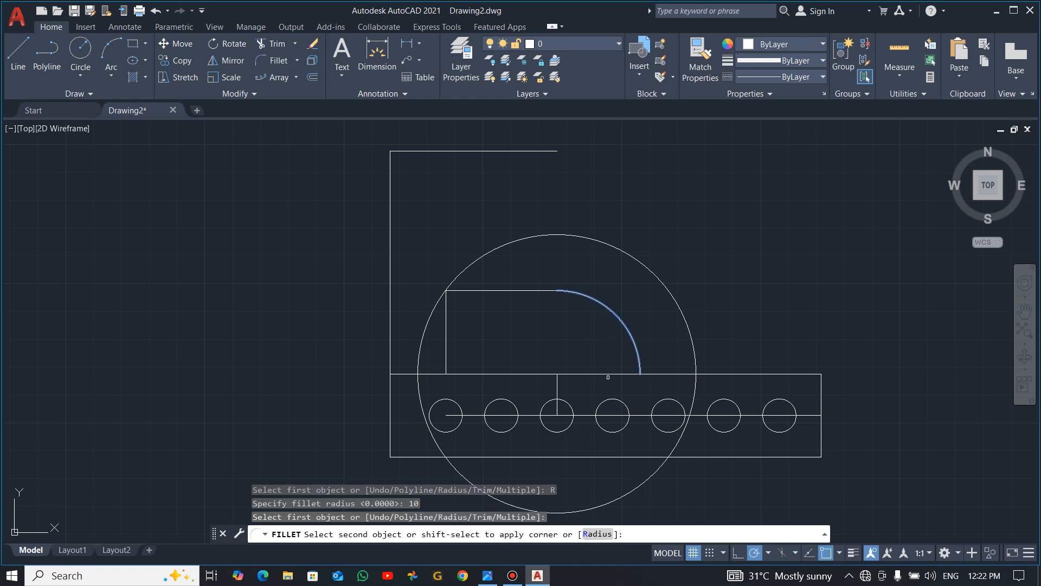
click(603, 374)
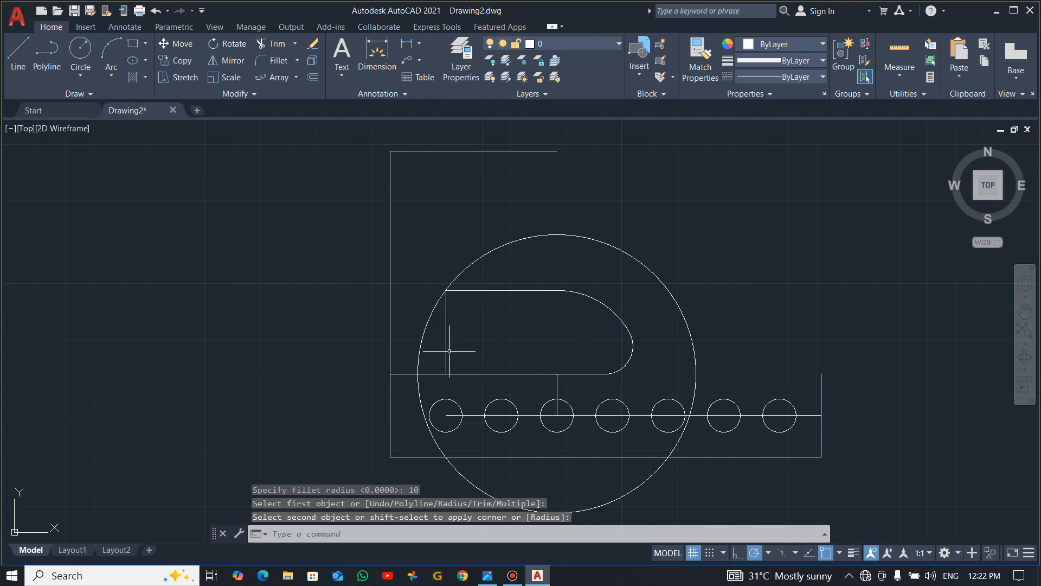
- Fillet the slot's lower-left and upper-left corners with radius 10, checking against the reference image
key(alt+Tab)
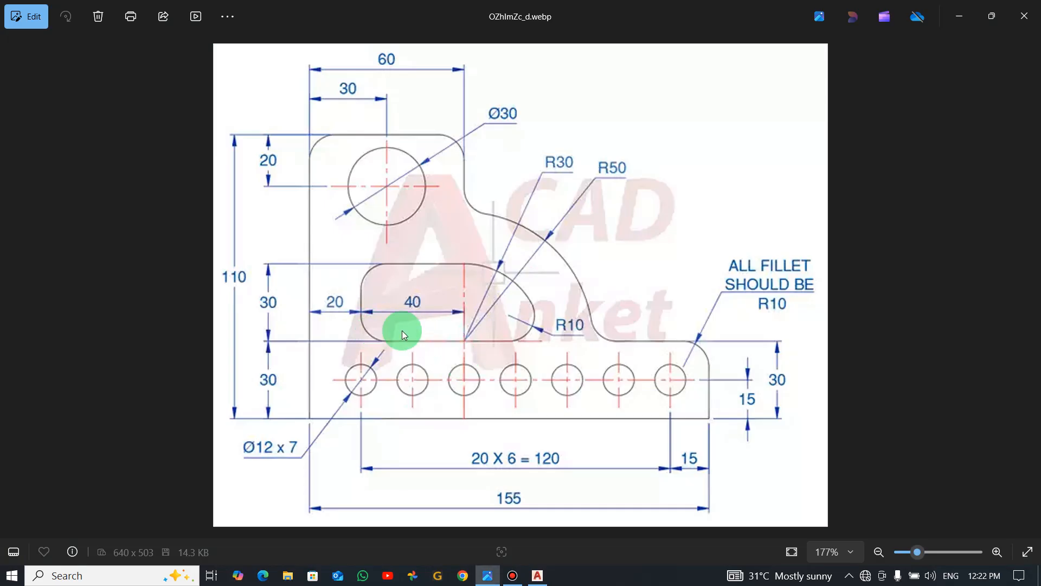
key(alt+Tab)
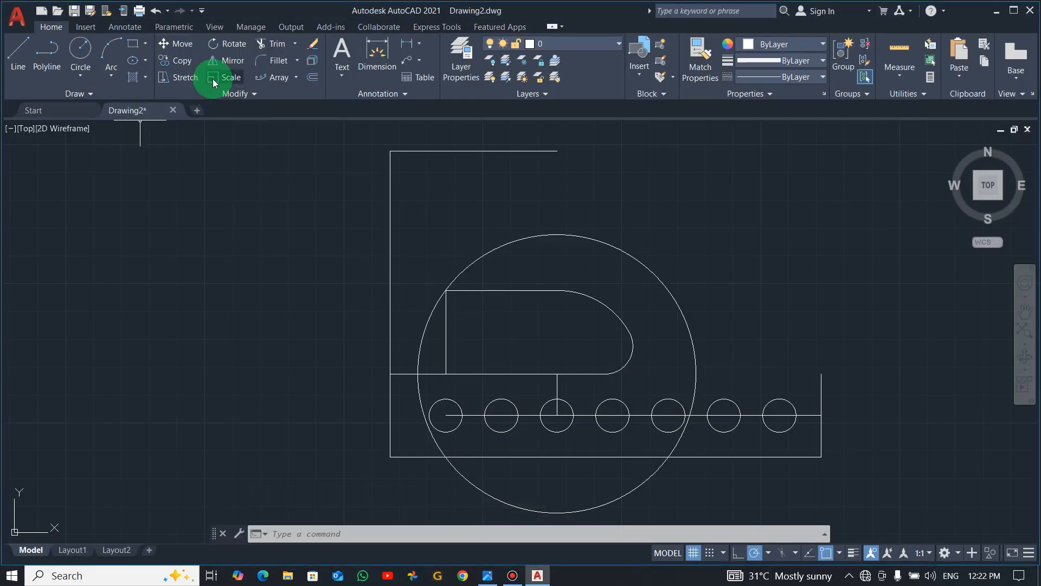
click(278, 61)
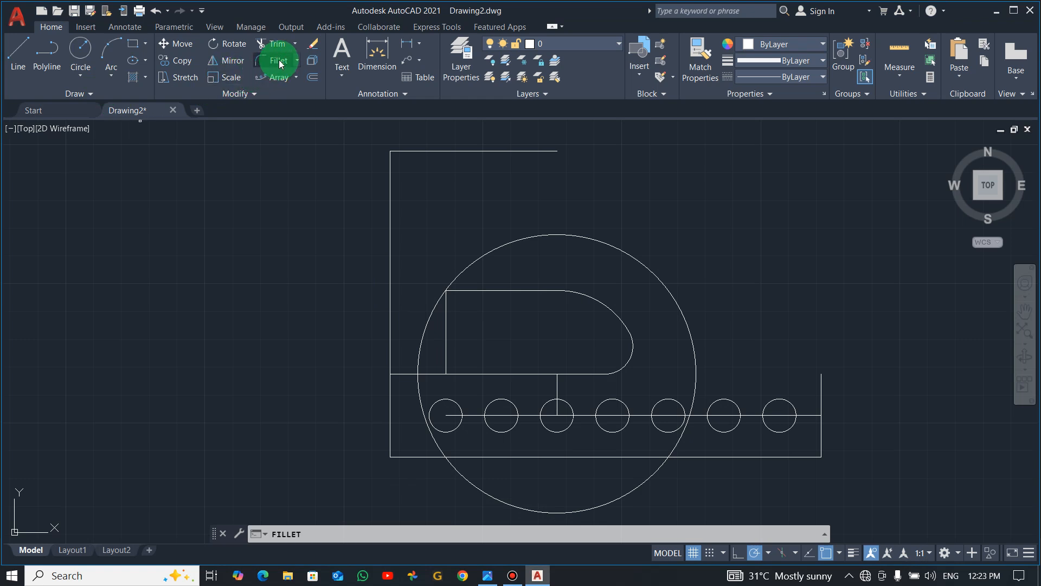
click(446, 340)
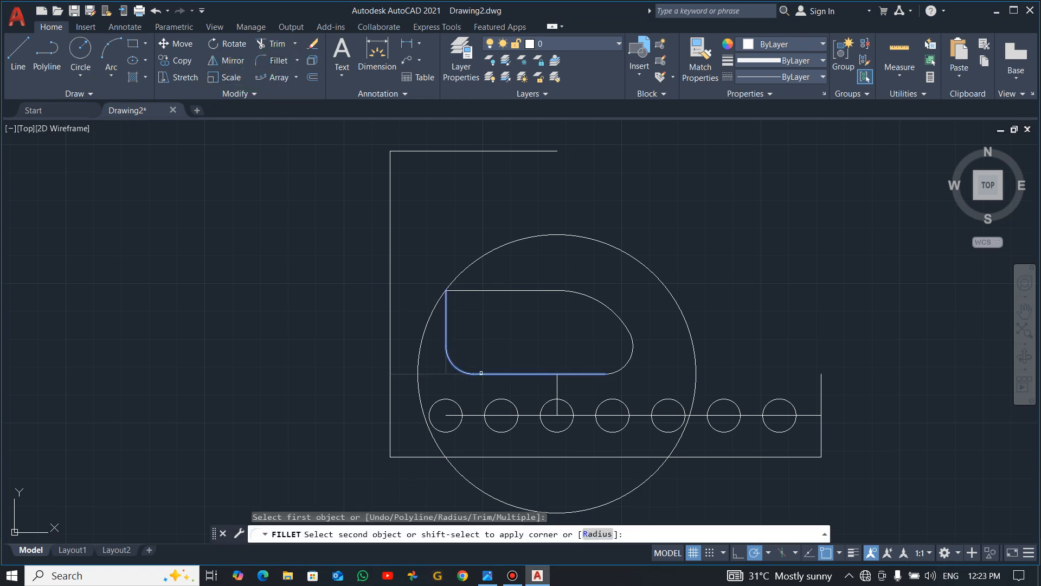
click(481, 373)
key(Return)
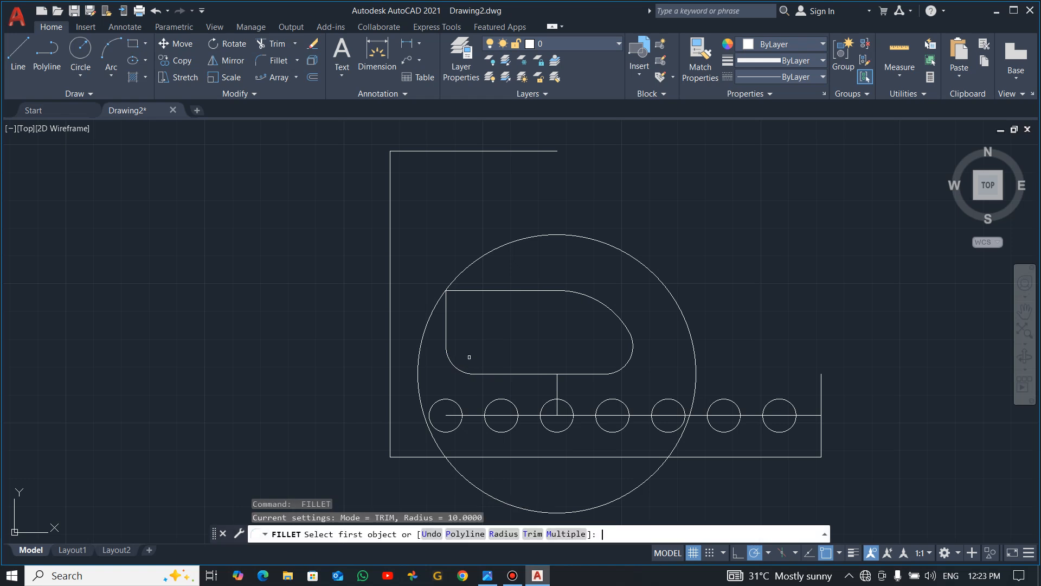
click(446, 309)
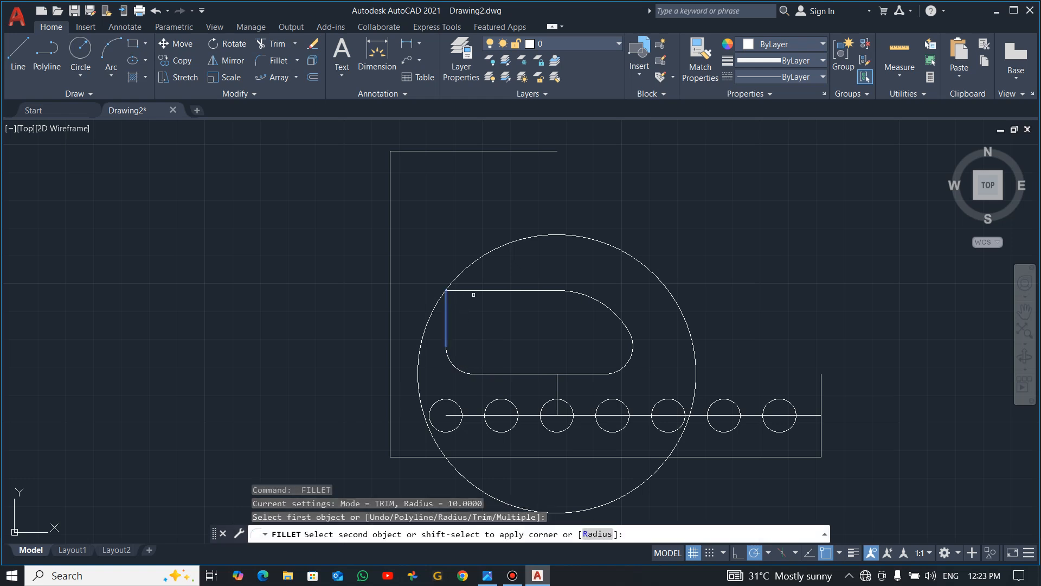
click(458, 291)
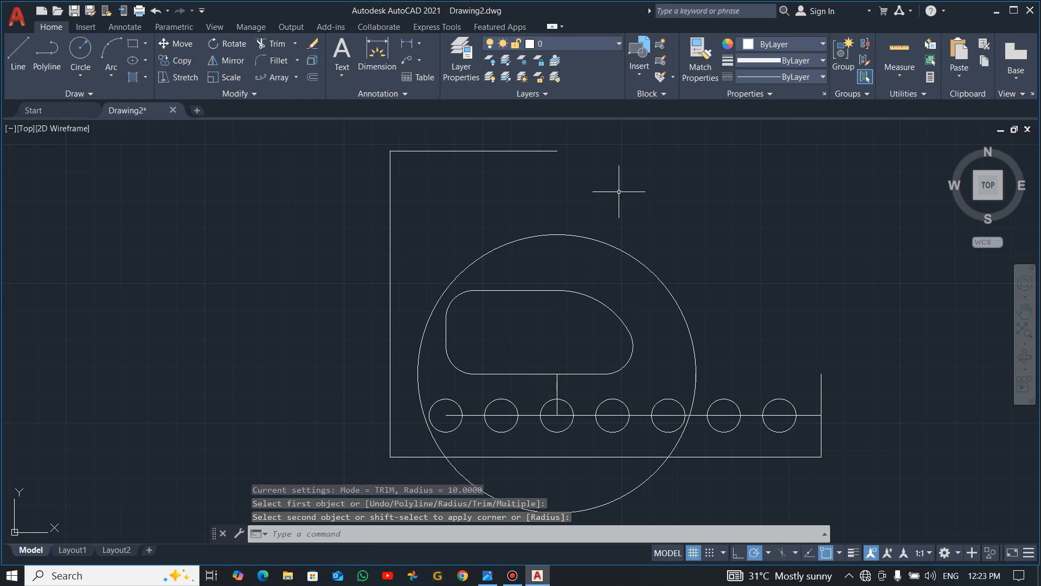
- Draw a vertical line from the right end of the plate's top edge down to the top of the radius 50 circle
key(alt+Tab)
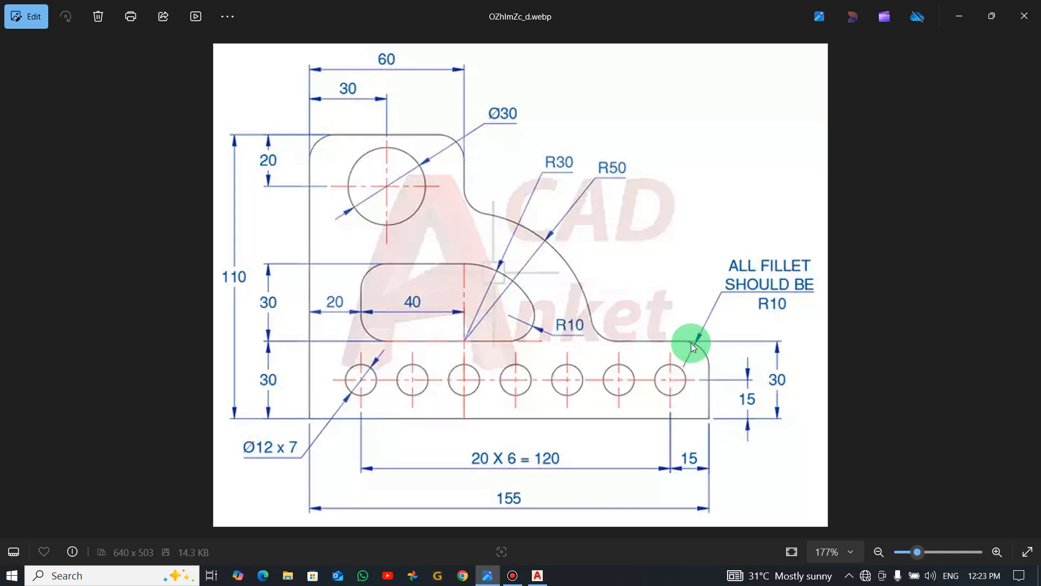
key(alt+Tab)
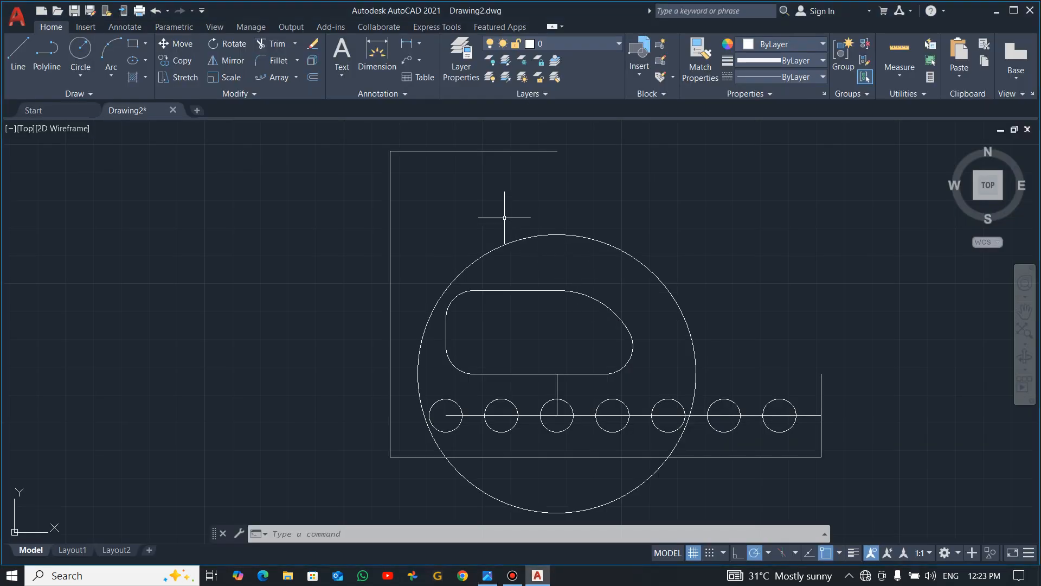
text(l)
key(Return)
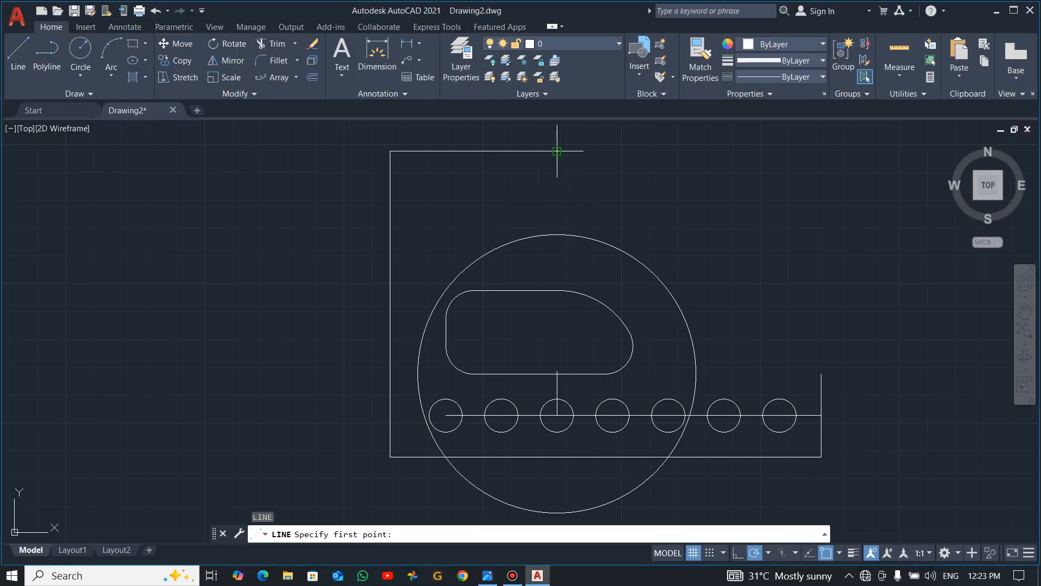
click(558, 158)
click(557, 235)
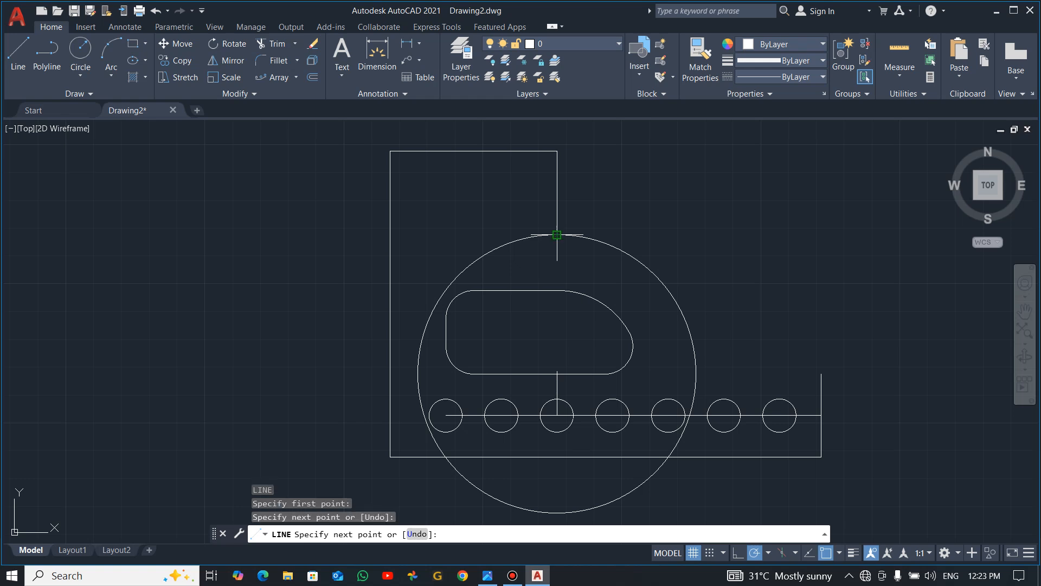
key(Escape)
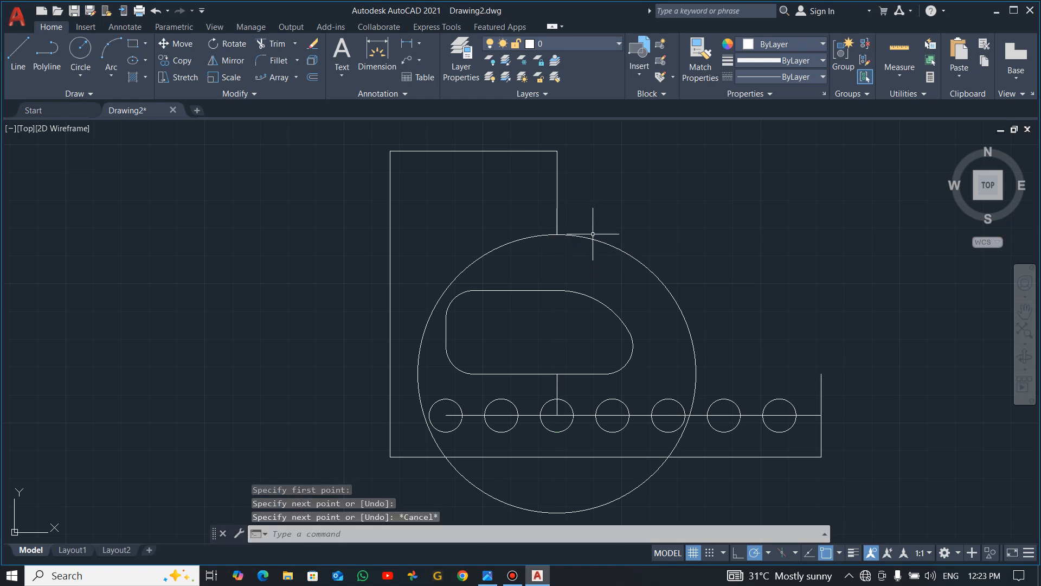
- Draw a horizontal line from the upper end of the plate's right edge to the radius 50 circle
text(l)
key(Return)
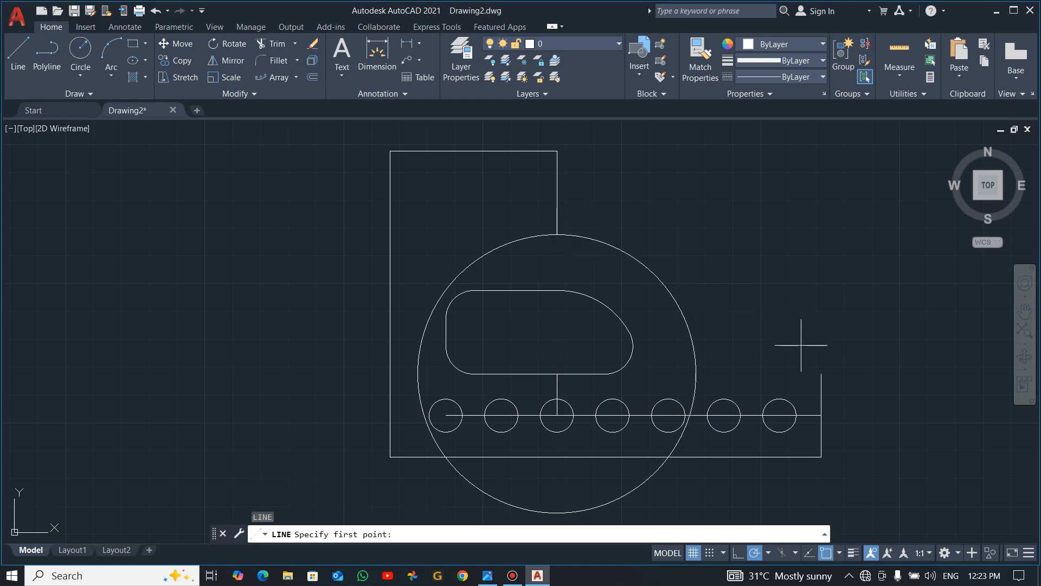
click(820, 374)
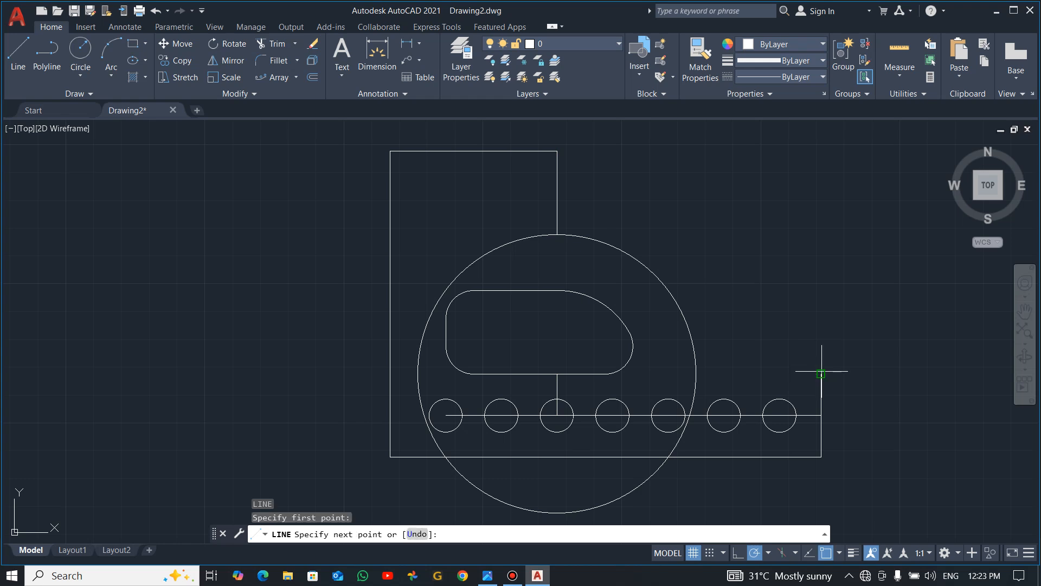
click(696, 374)
key(Escape)
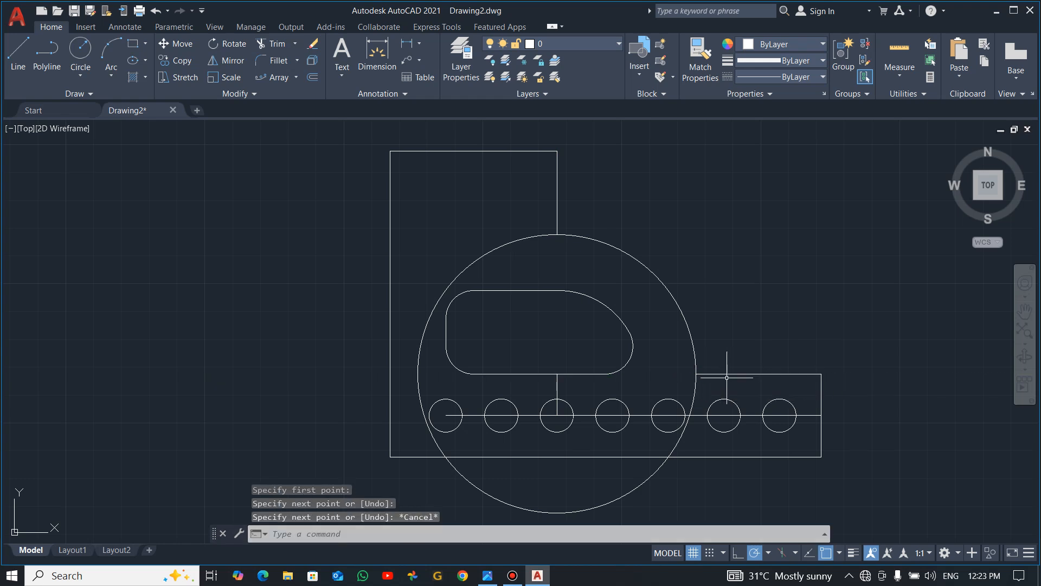
- Trim the radius 50 circle to the quarter arc between the vertical and horizontal edges, and erase the leftover arc below the plate
text(tr)
key(Return)
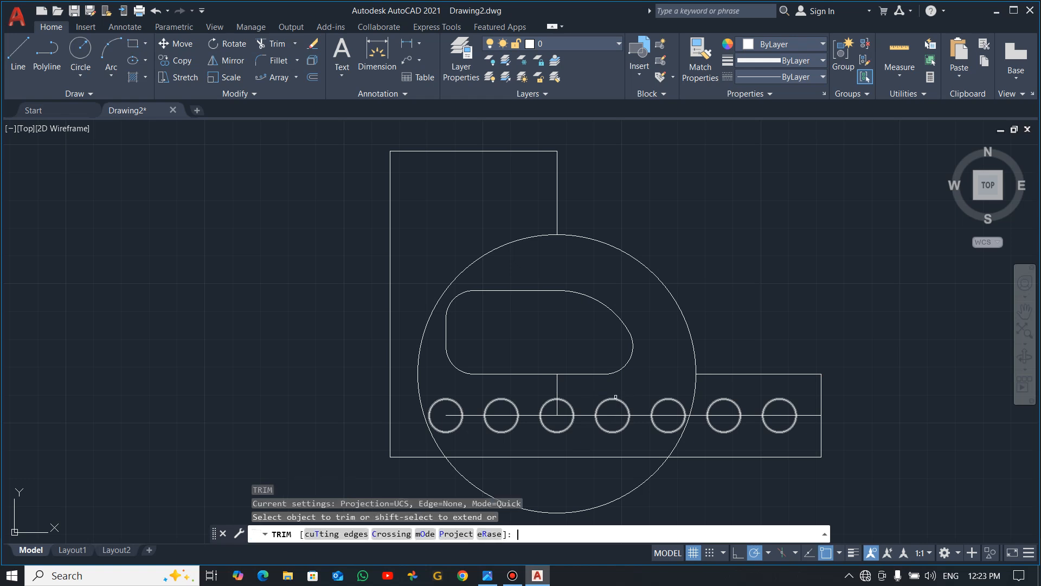
click(529, 238)
click(683, 388)
click(698, 394)
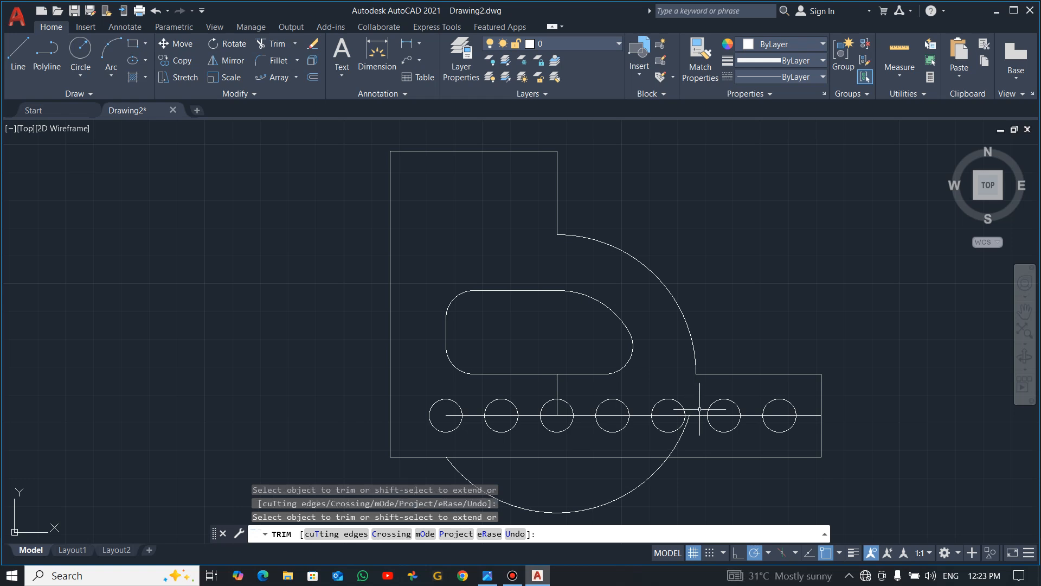
key(Escape)
click(669, 465)
click(619, 473)
key(Delete)
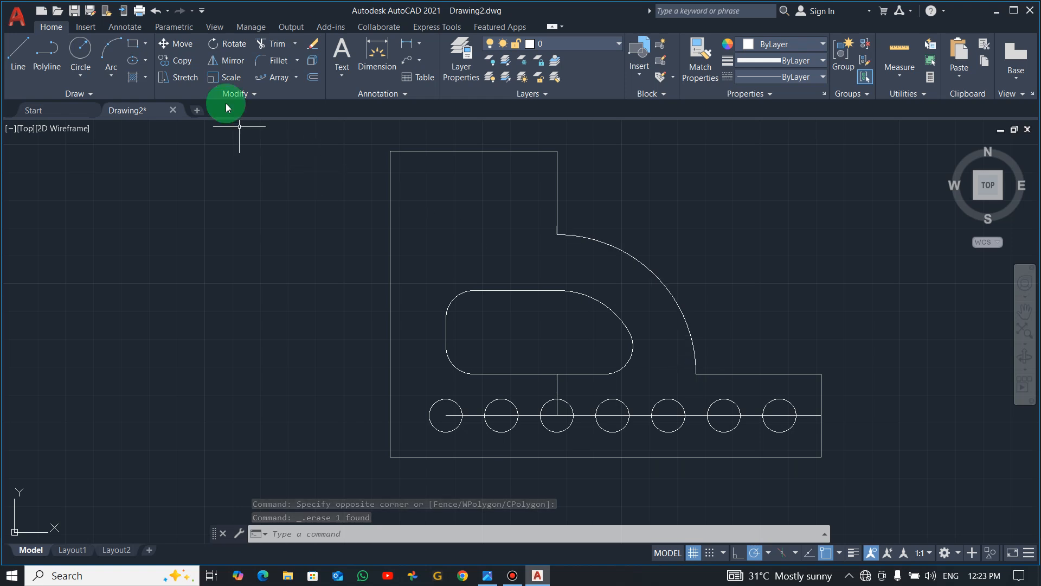
- Fillet both ends of the radius 50 arc with radius 10, where it meets the horizontal ledge and the vertical edge
click(277, 63)
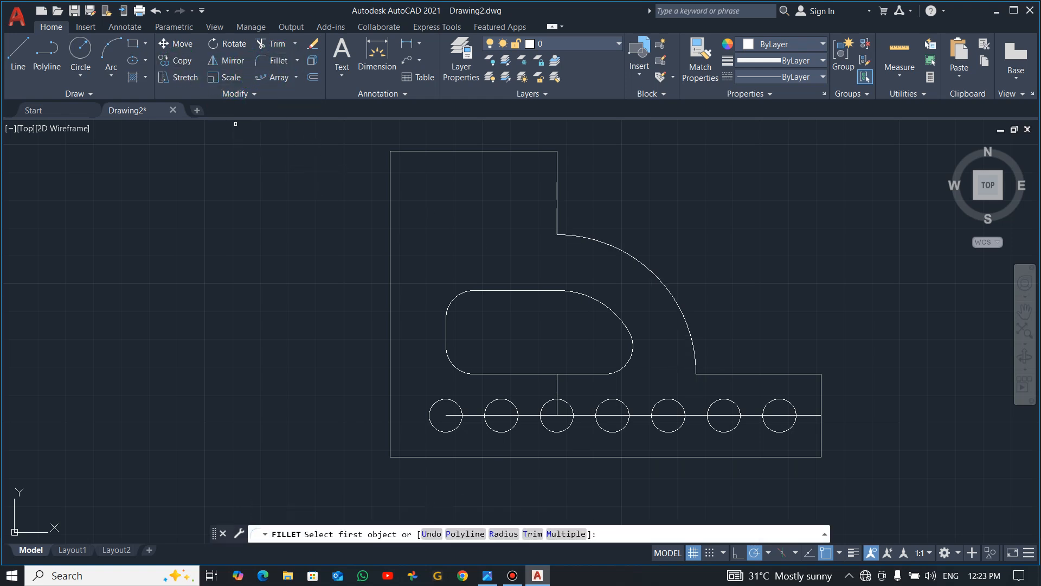
click(504, 534)
key(Return)
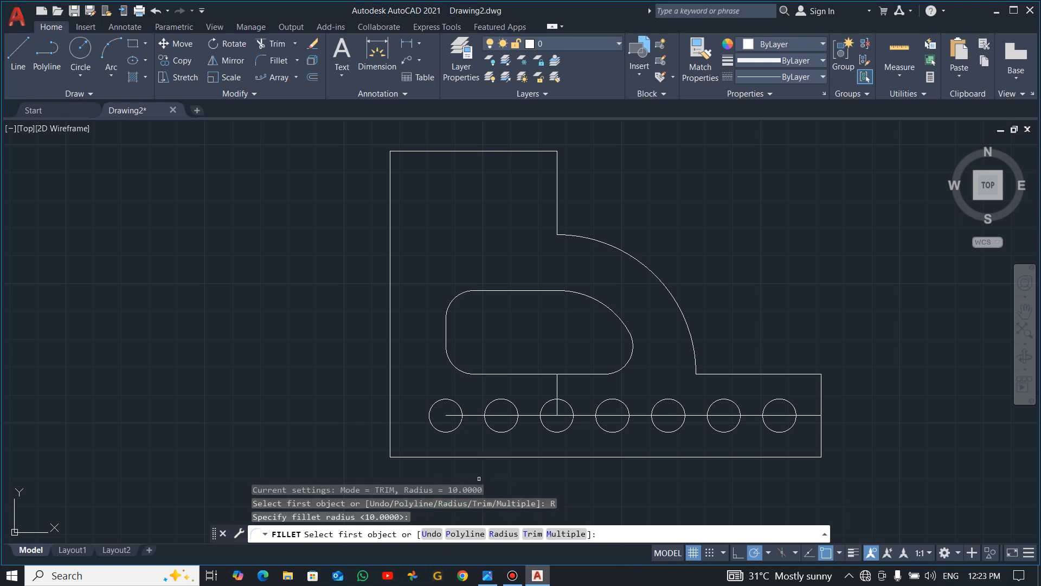
click(692, 344)
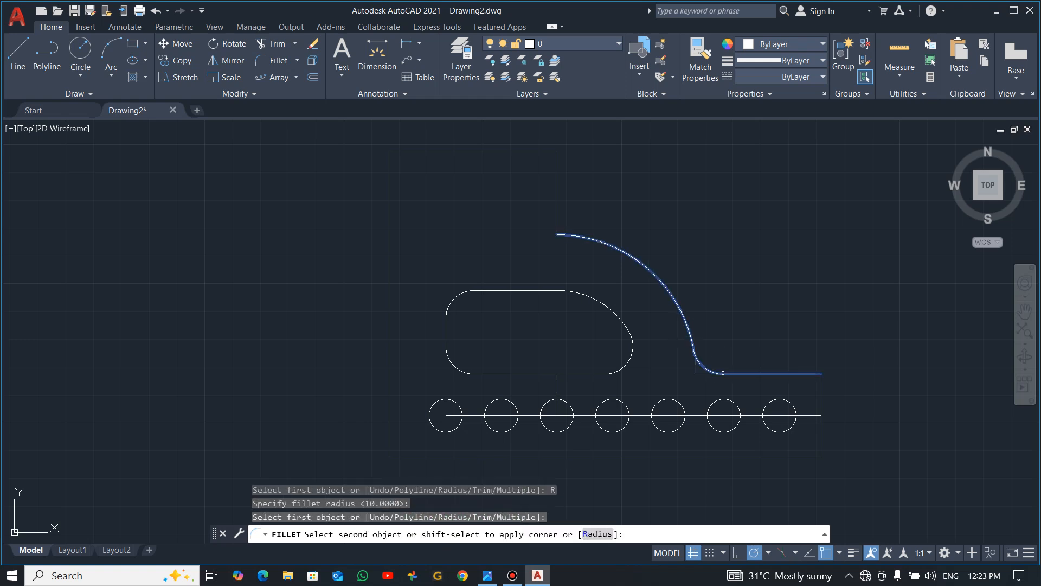
click(721, 373)
key(Return)
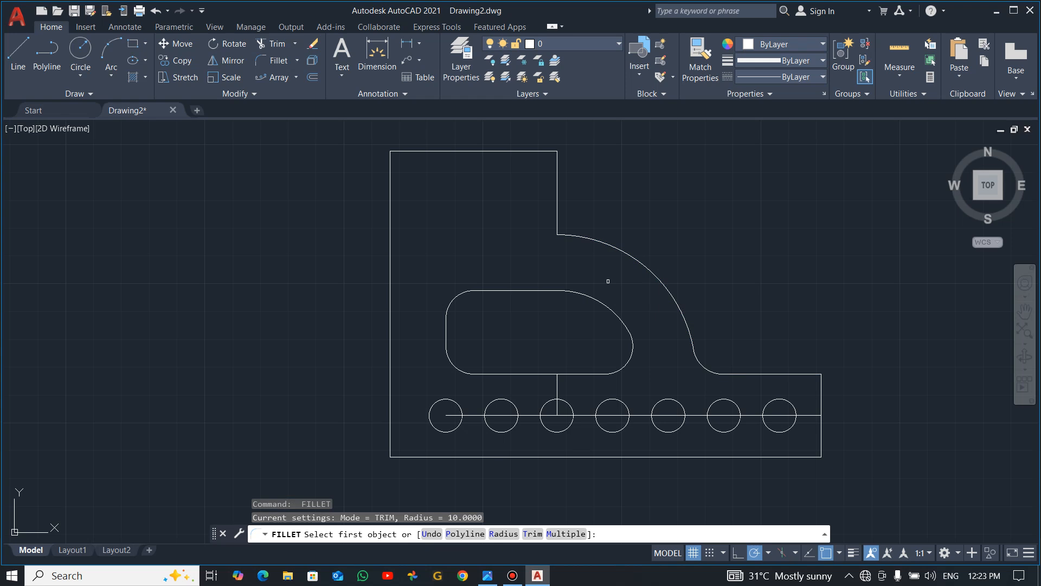
click(559, 205)
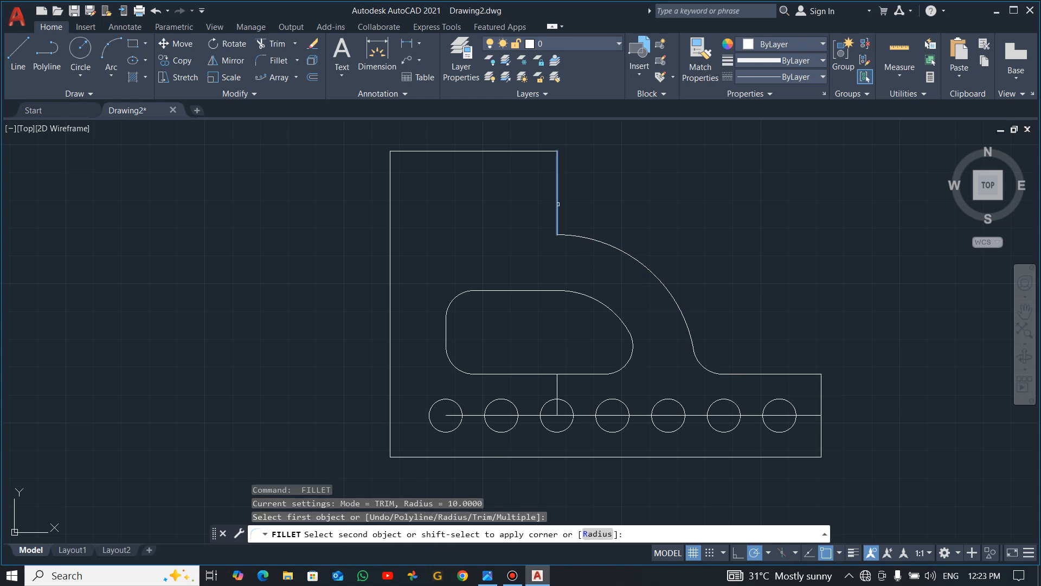
click(594, 238)
- Fillet the two upper corners of the plate outline with radius 10
right_click(605, 118)
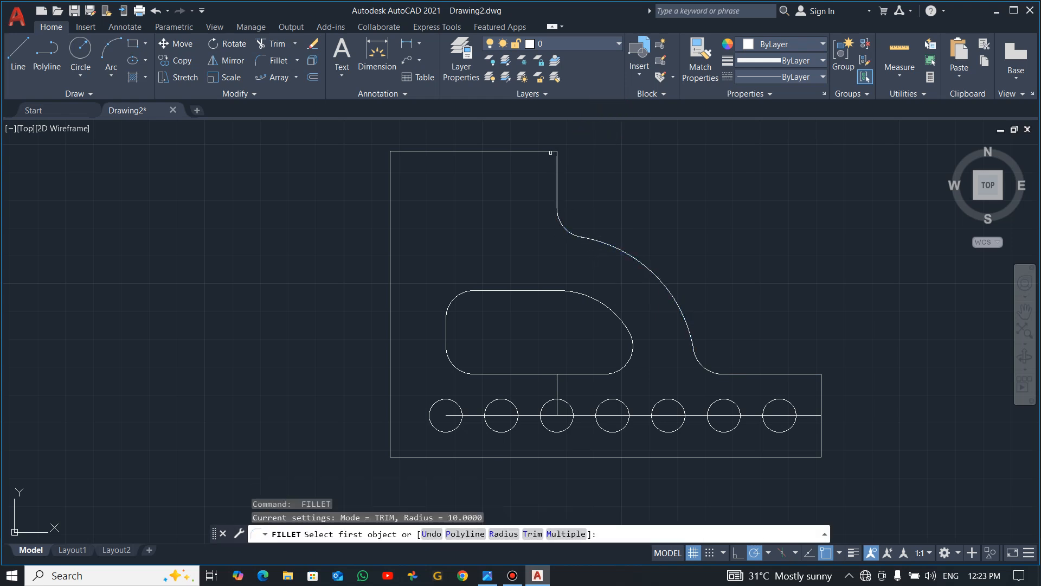
click(536, 153)
click(557, 169)
right_click(435, 162)
click(387, 172)
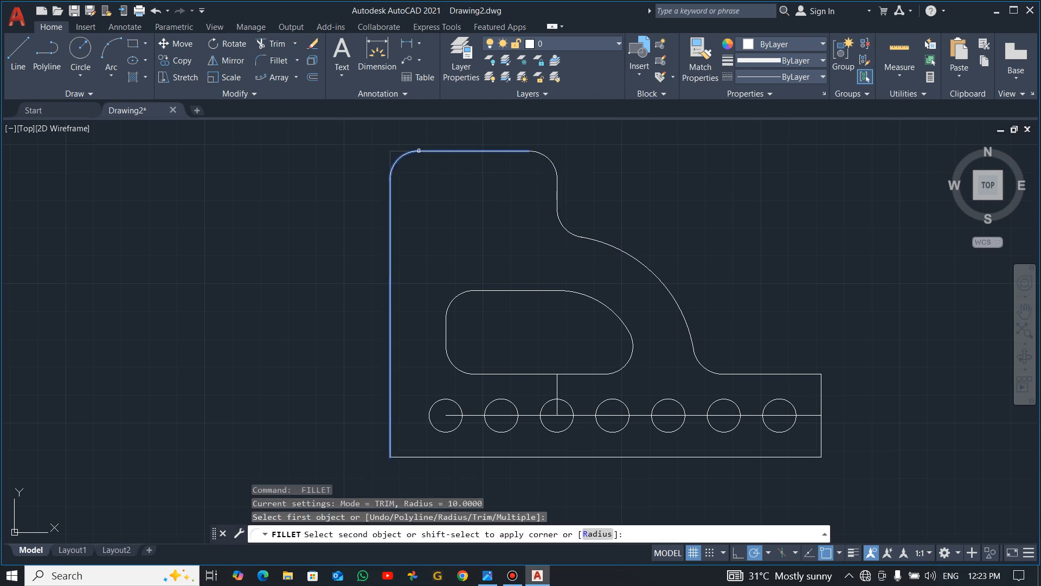
click(425, 152)
- Fillet the plate's right-hand corner between the horizontal ledge and the right edge with radius 10
right_click(791, 340)
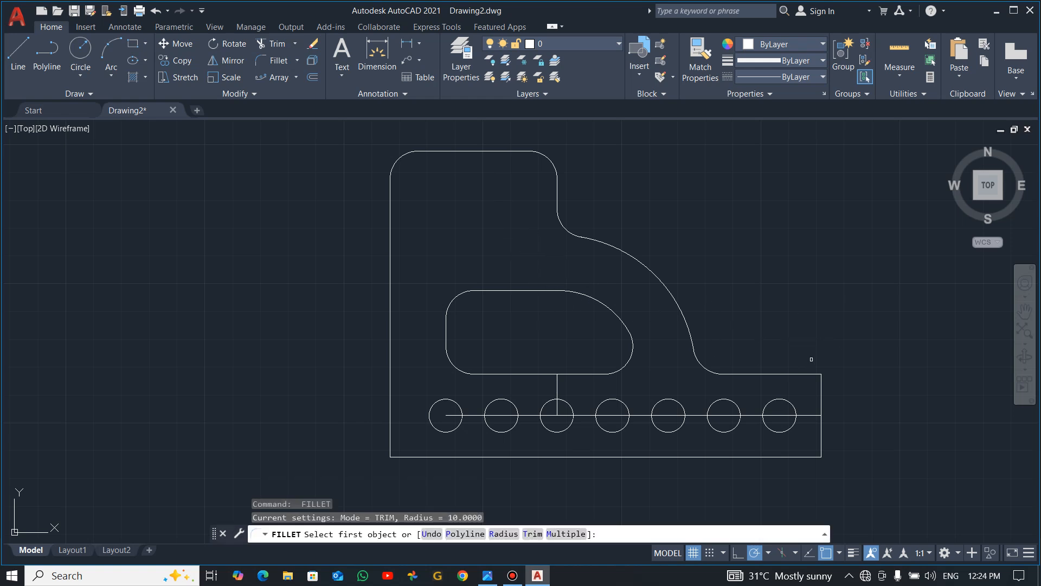
click(800, 374)
click(819, 394)
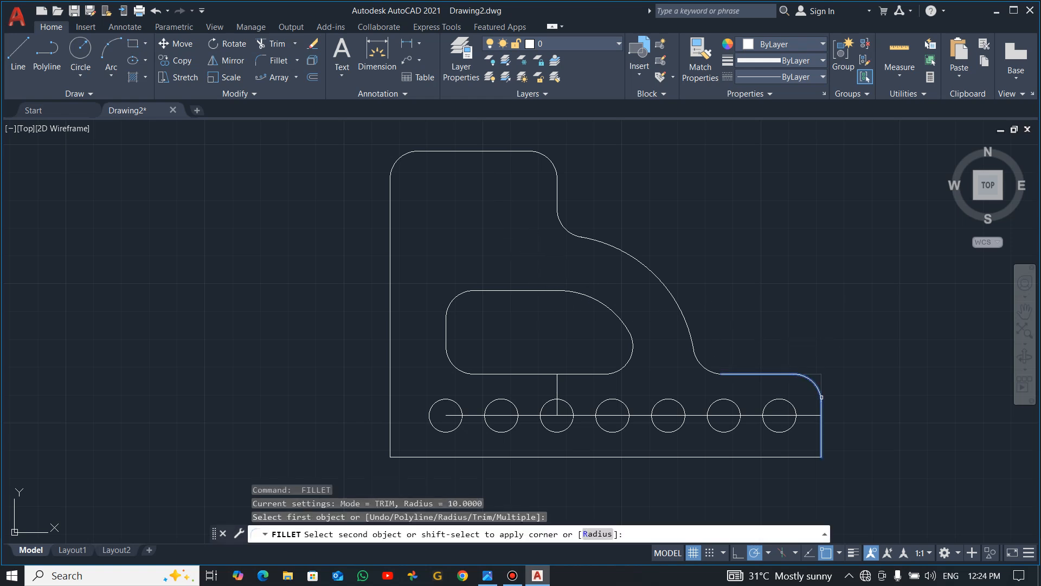
right_click(851, 386)
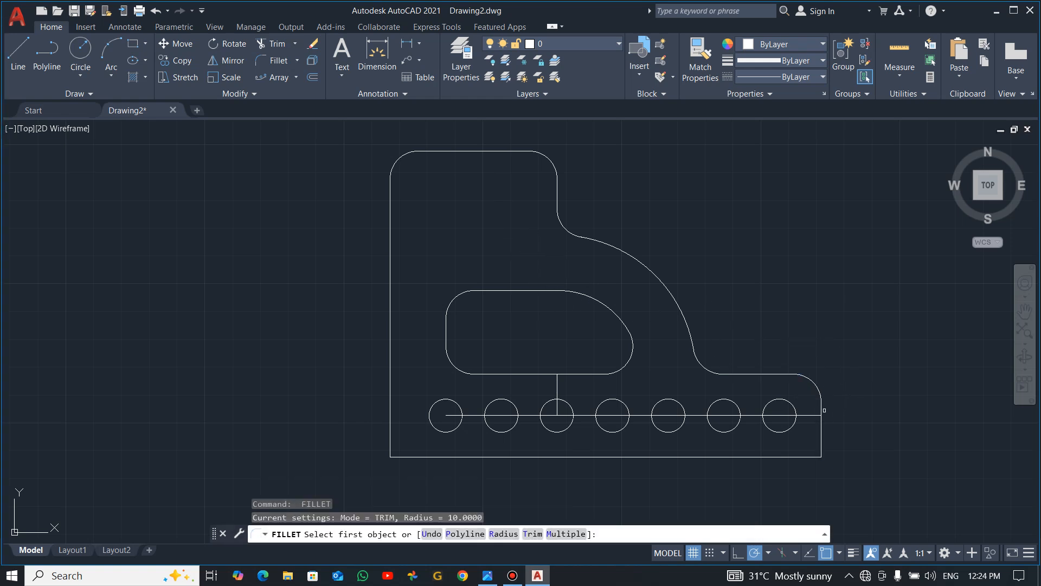
- Check the reference image and draw a guide line 20 long straight down from the midpoint of the plate's top edge
key(alt+Tab)
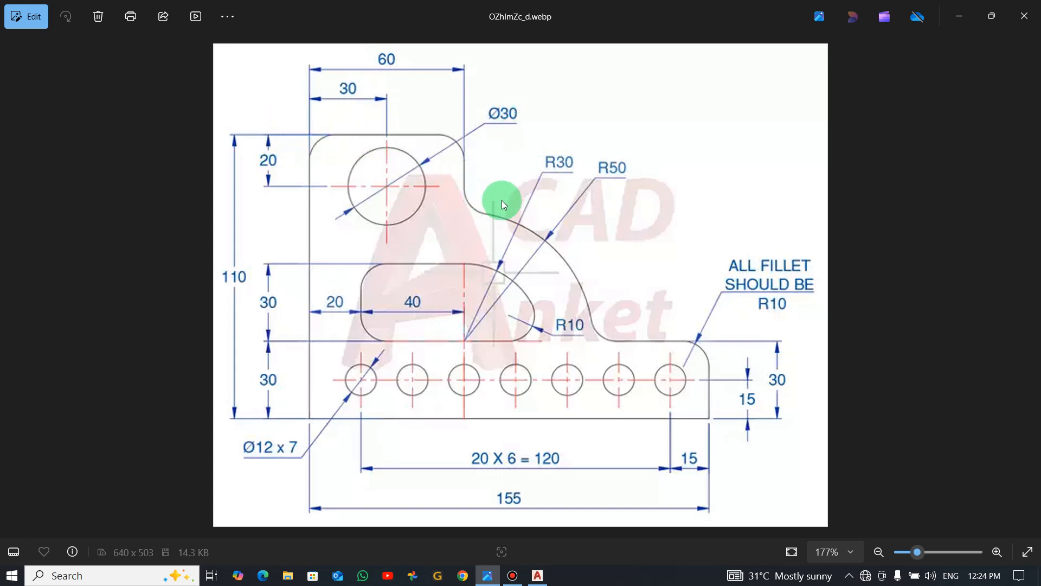
key(alt+Tab)
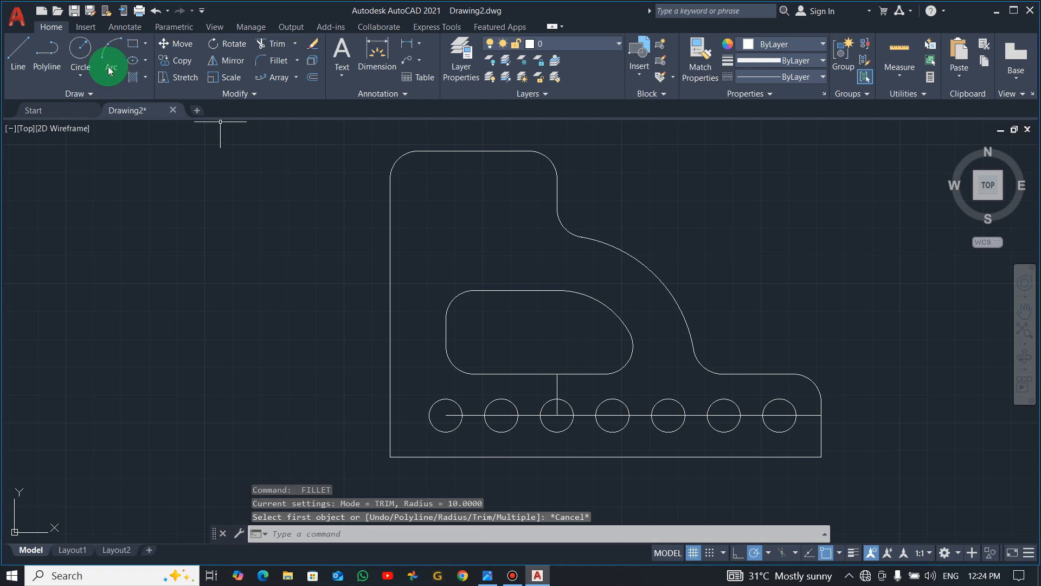
click(26, 52)
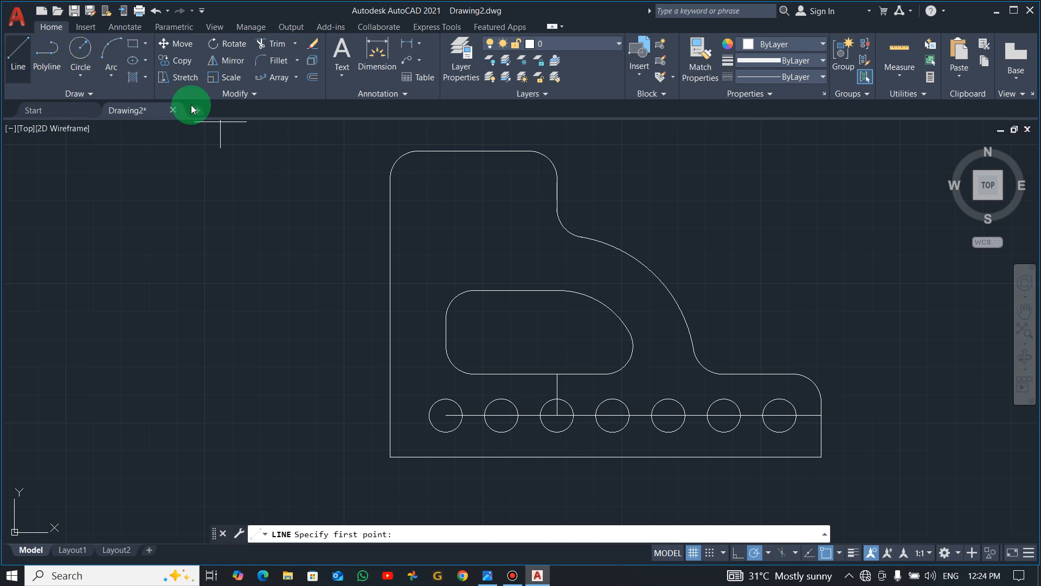
click(473, 150)
text(20)
key(Return)
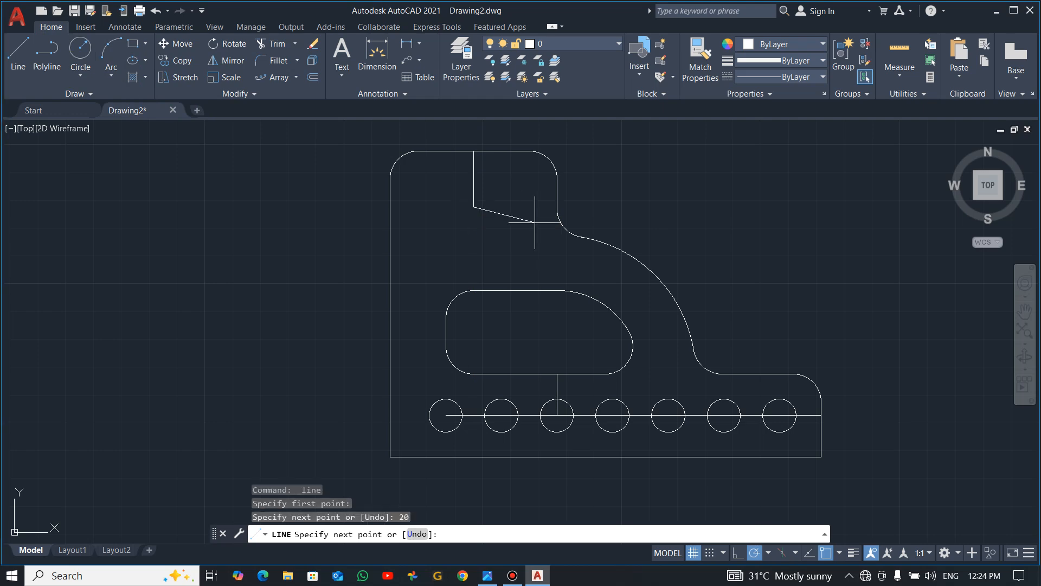
key(alt+Tab)
key(alt+Tab)
key(Escape)
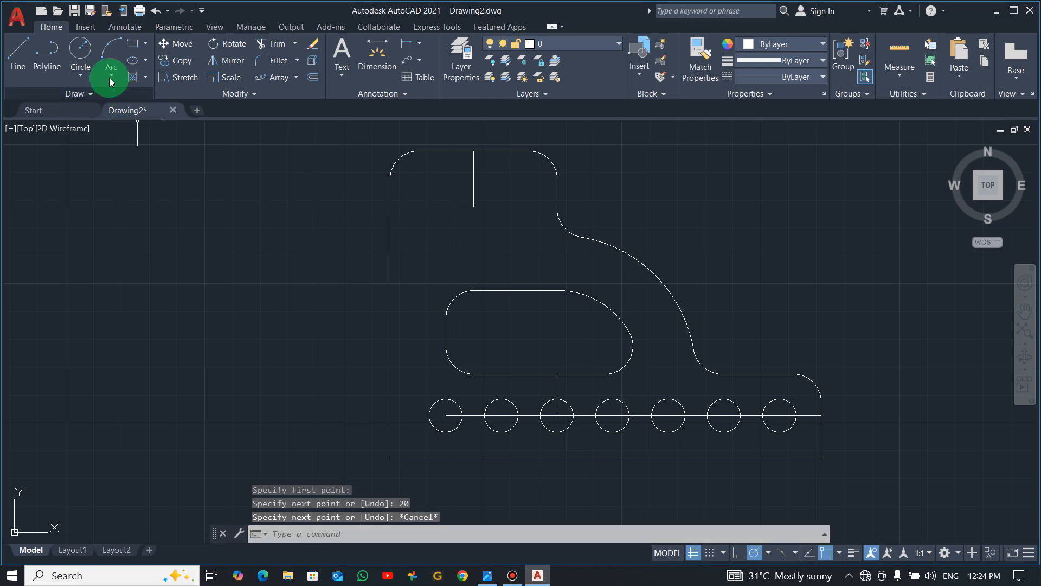
- Draw a circle of diameter 30 centred on the lower end of the guide line
click(81, 71)
click(134, 133)
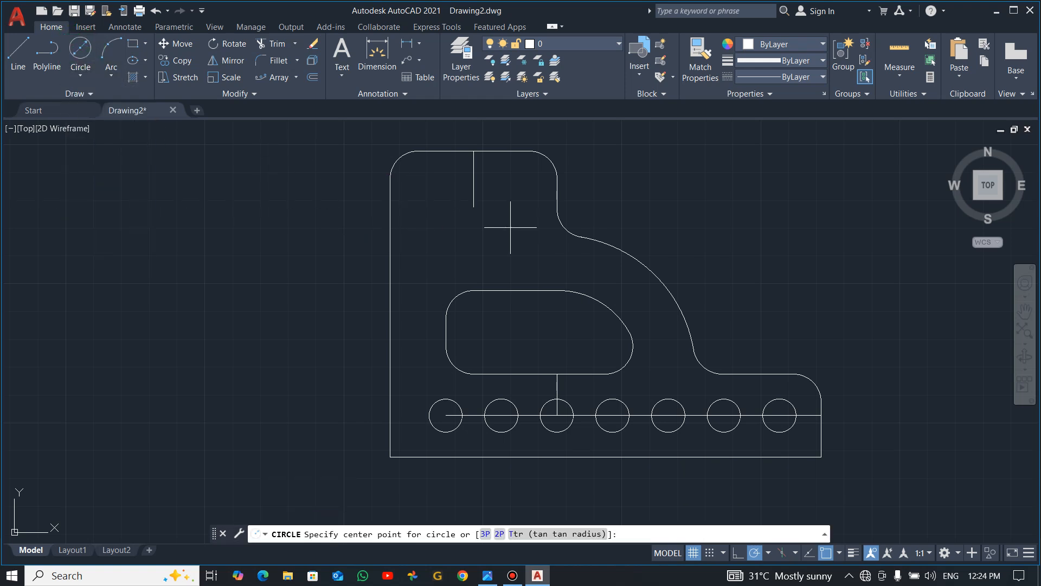
click(474, 206)
text(3)
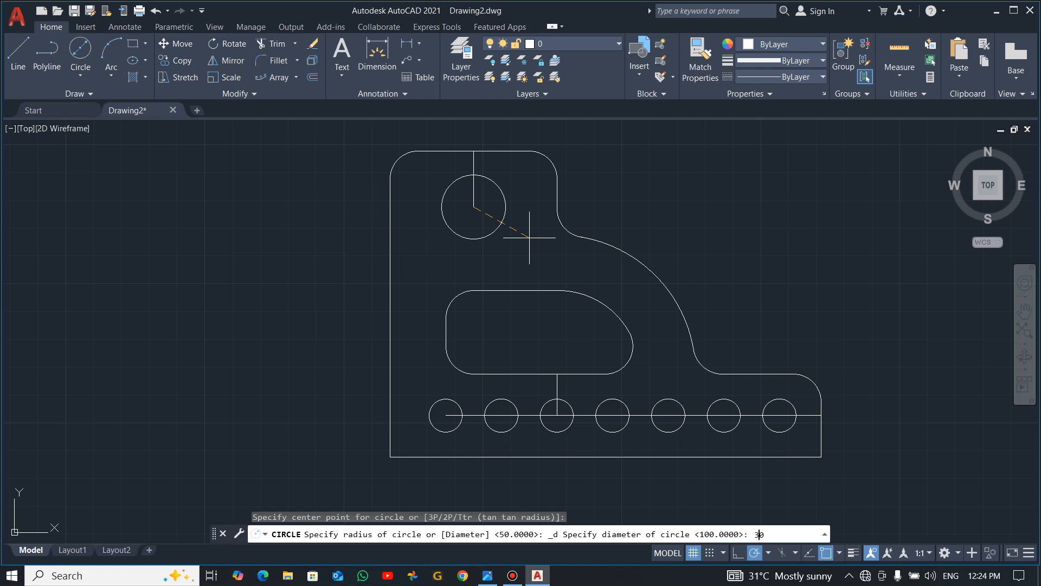
text(0)
key(Return)
key(Escape)
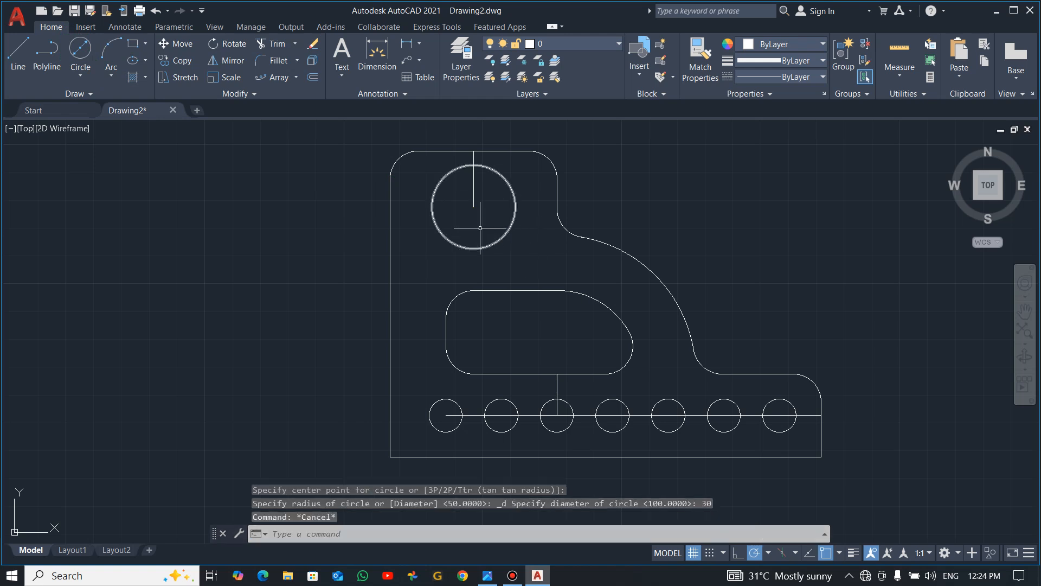
- Erase the vertical guide line inside the large hole
click(471, 200)
click(493, 201)
click(469, 205)
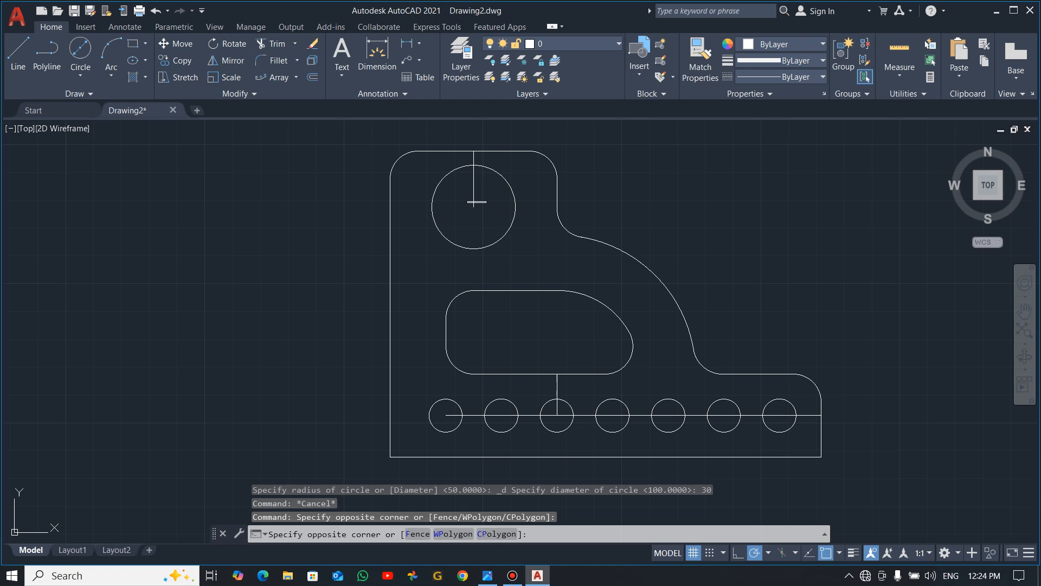
click(486, 200)
click(495, 196)
click(467, 209)
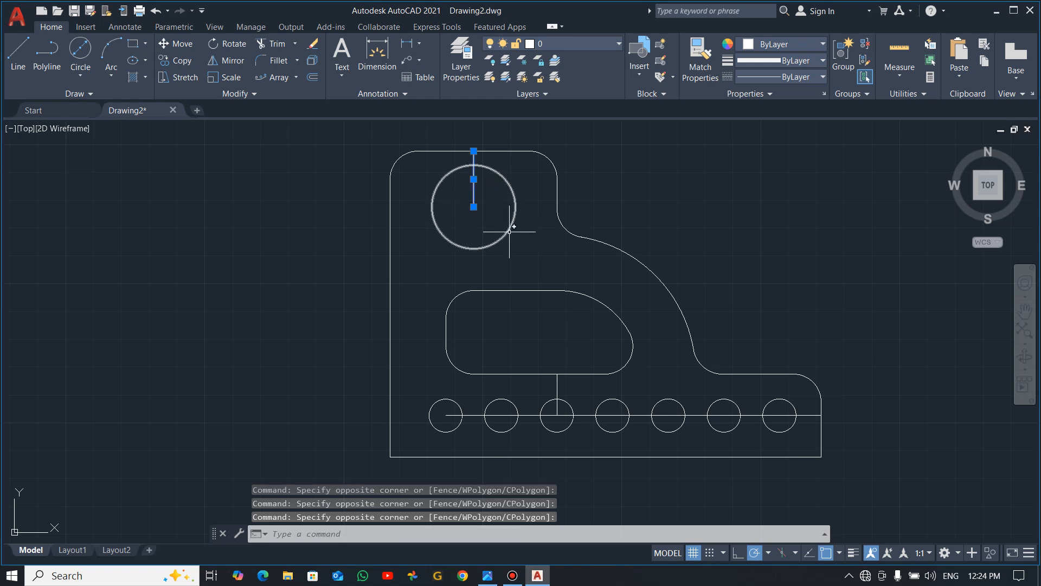
key(Delete)
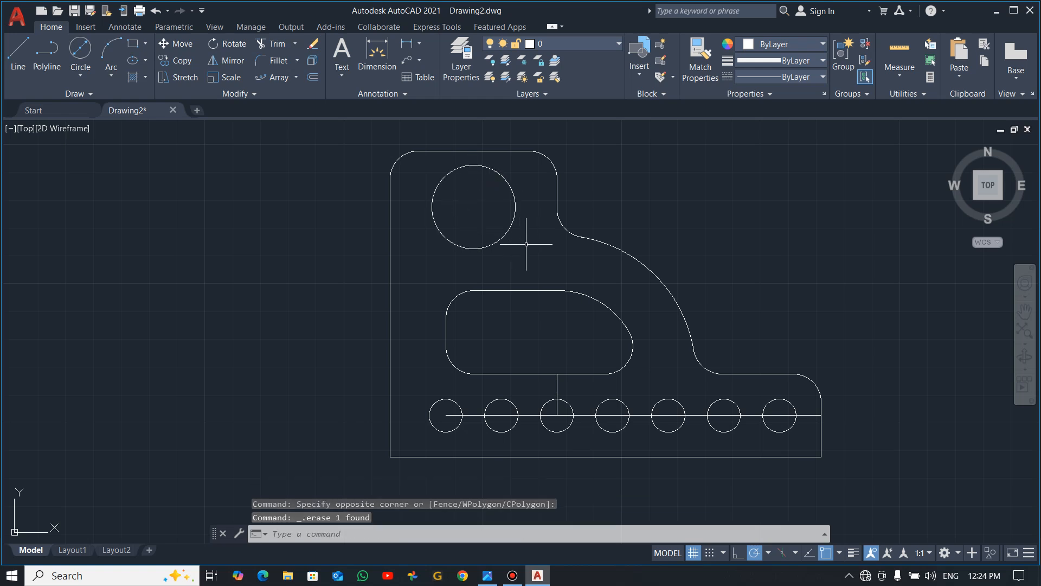
- Erase the short vertical guide line below the slot and the horizontal construction lines through the seven-hole row
click(558, 389)
click(584, 414)
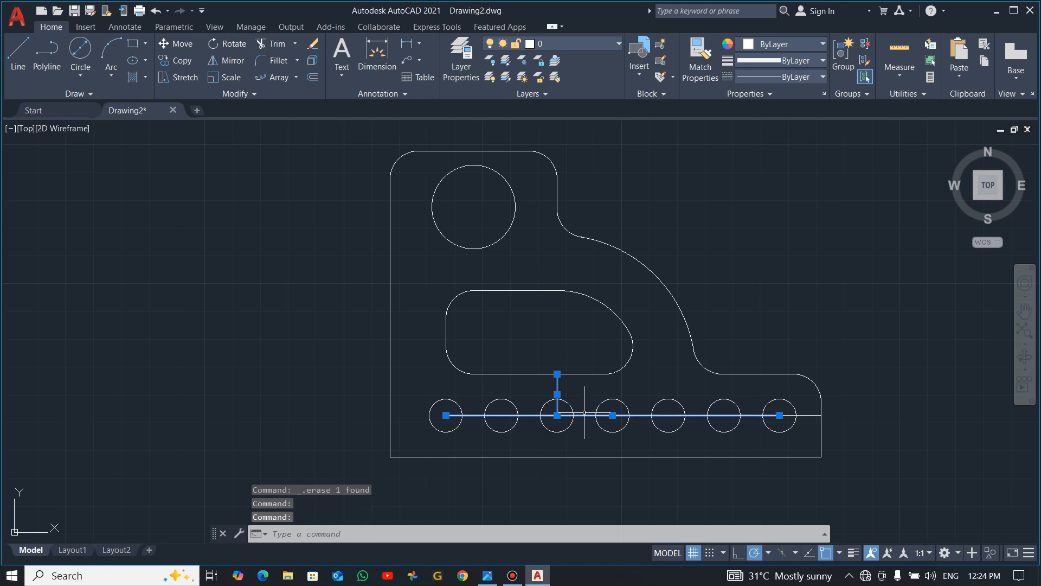
key(Delete)
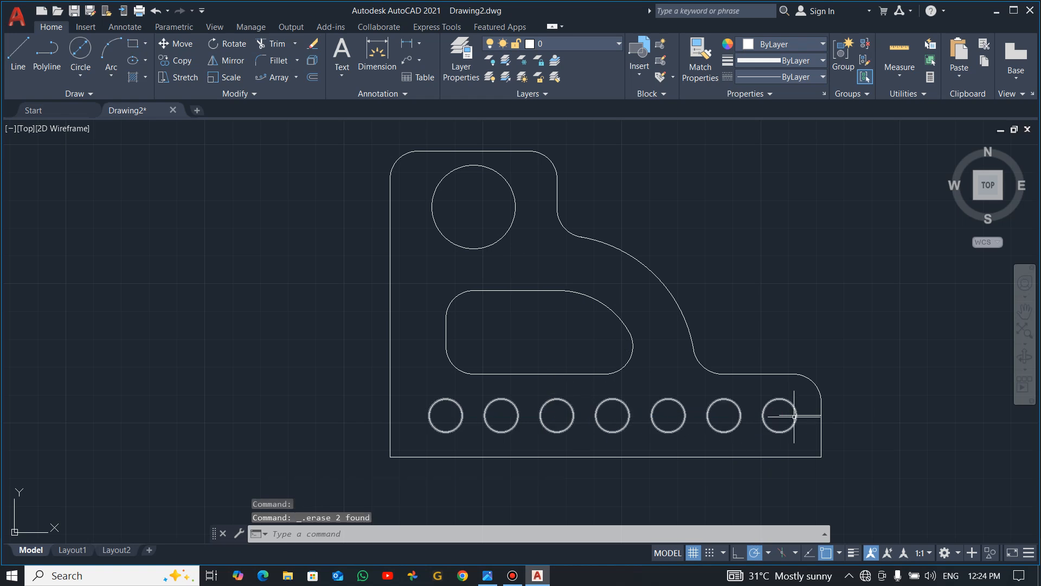
click(807, 415)
key(Delete)
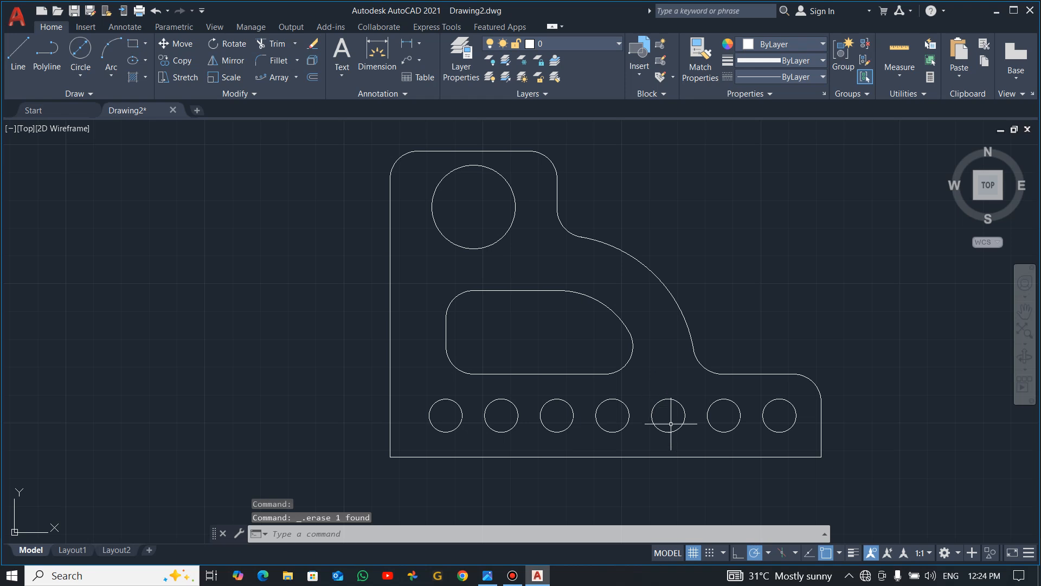
- Compare the finished plate with the reference image and turn on lineweight display
key(alt+Tab)
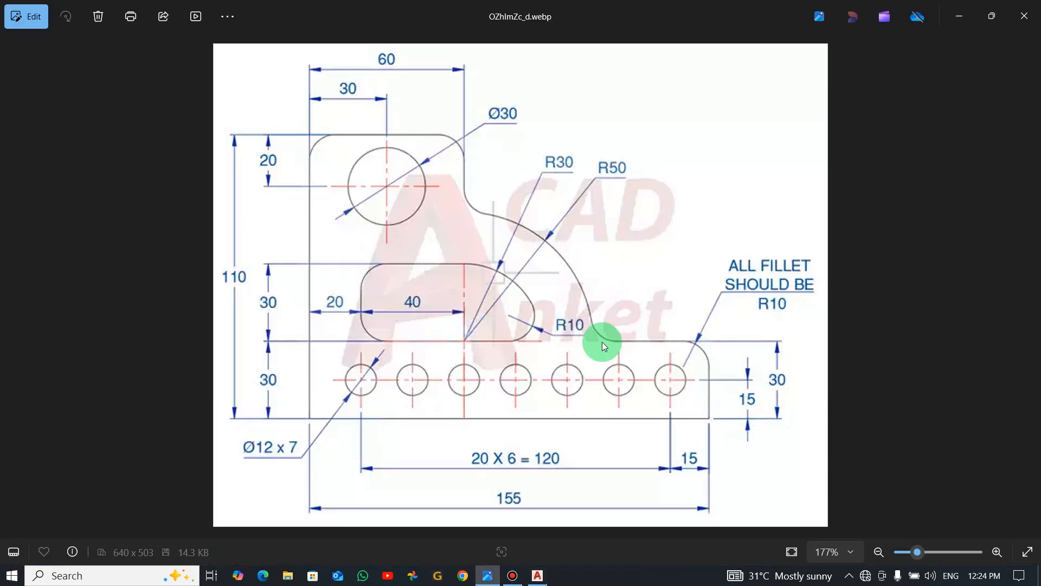
key(alt+Tab)
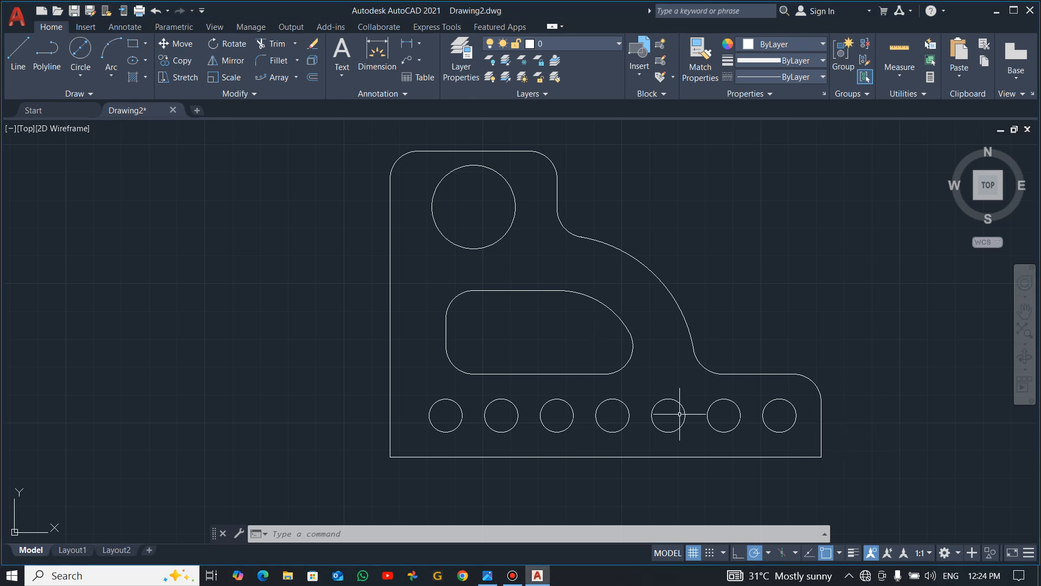
middle_drag(674, 372, 646, 372)
scroll(603, 339, down, 1)
scroll(604, 339, up, 1)
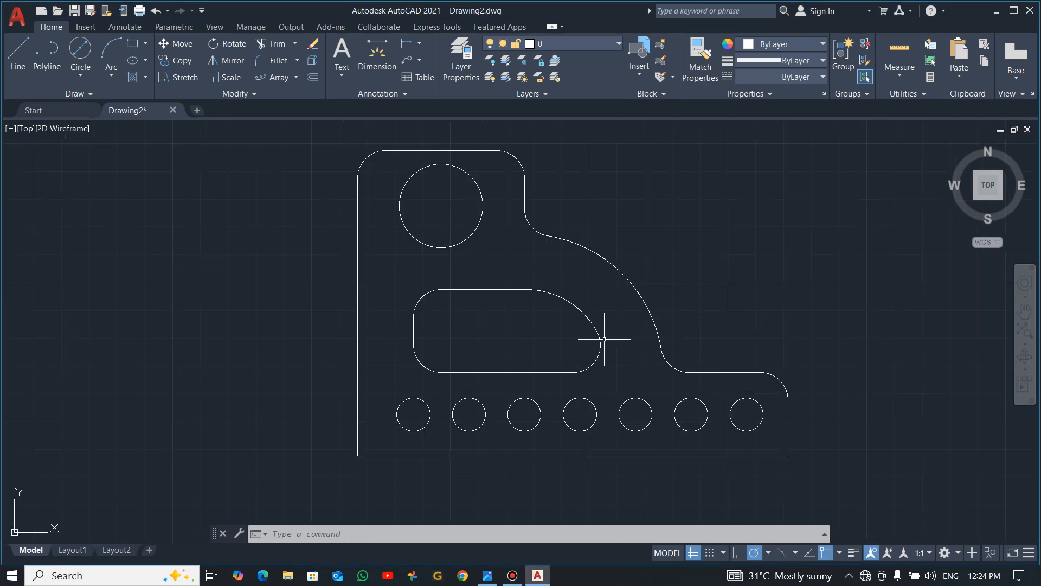
click(852, 553)
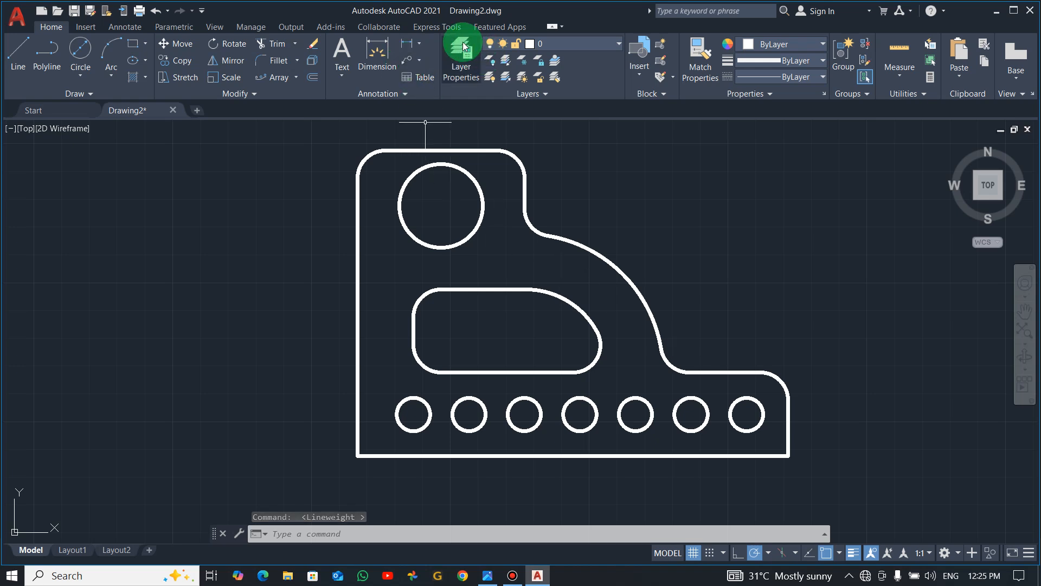
- Create a new layer named DIM and set its colour to index 30
click(464, 77)
click(416, 278)
click(424, 260)
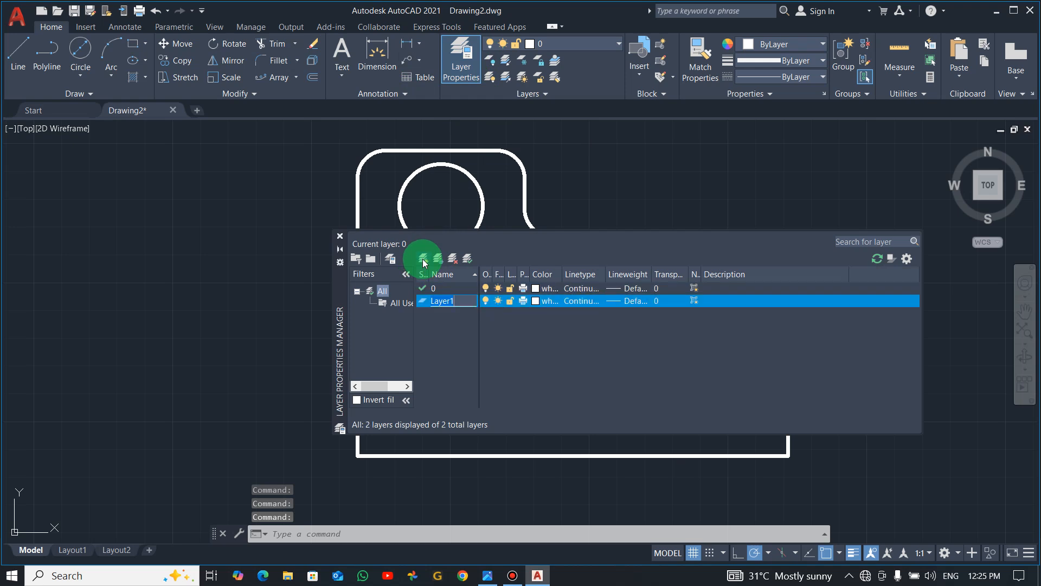
text(d)
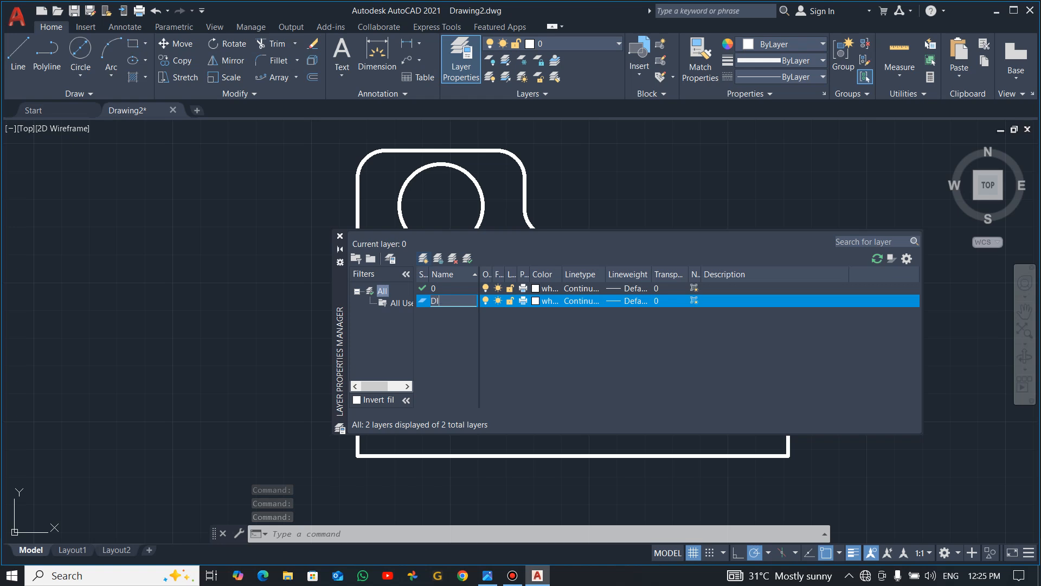
click(535, 301)
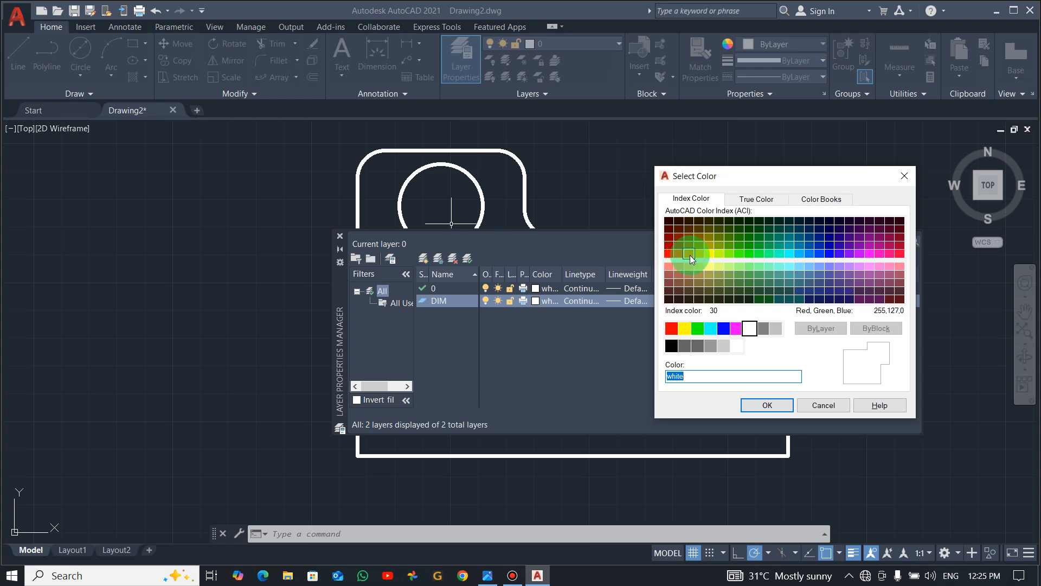
click(688, 254)
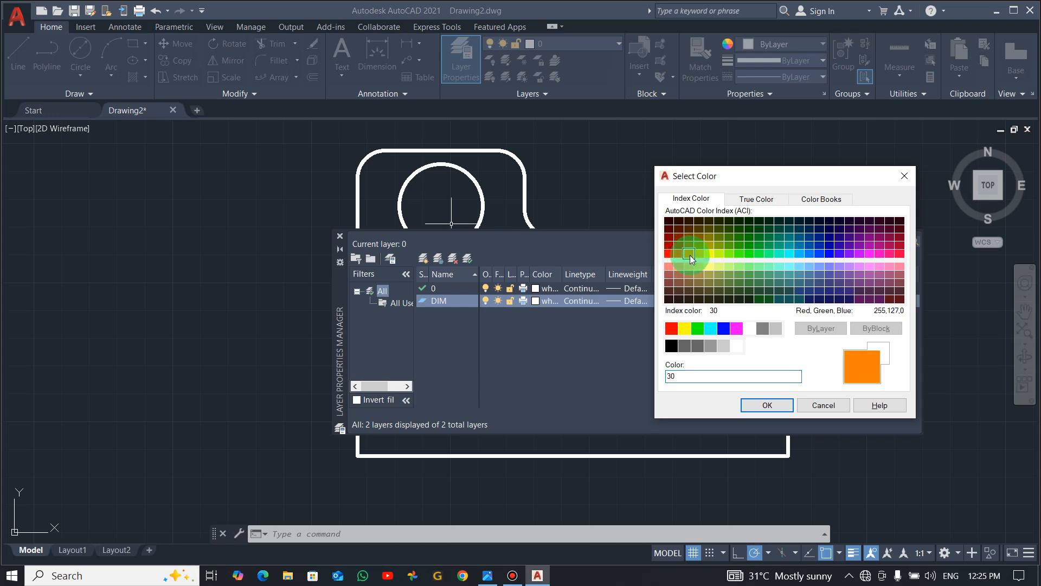
click(761, 407)
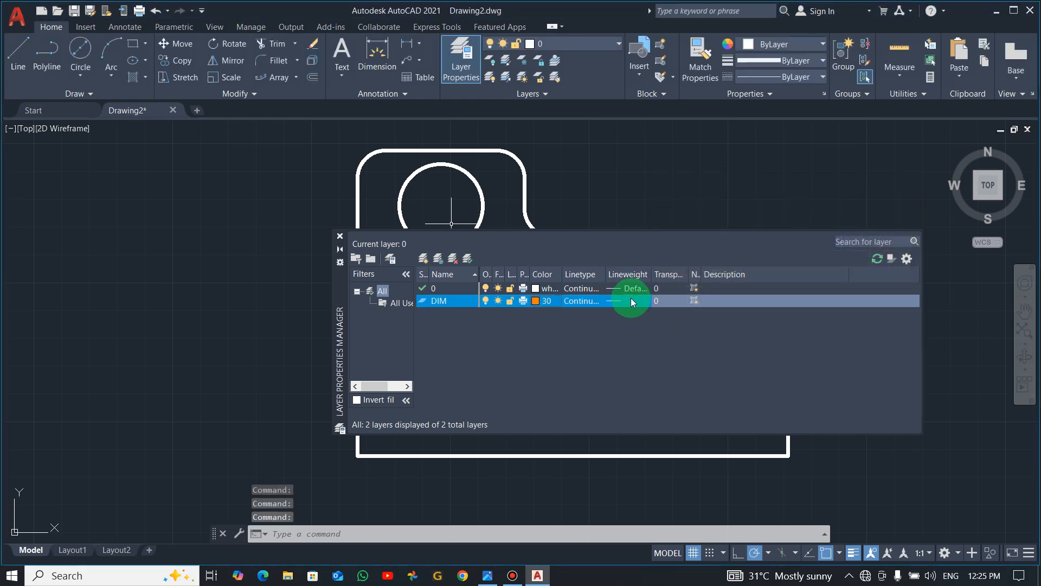
- Set the DIM layer's lineweight to 0.25 mm and close the layer manager
click(633, 300)
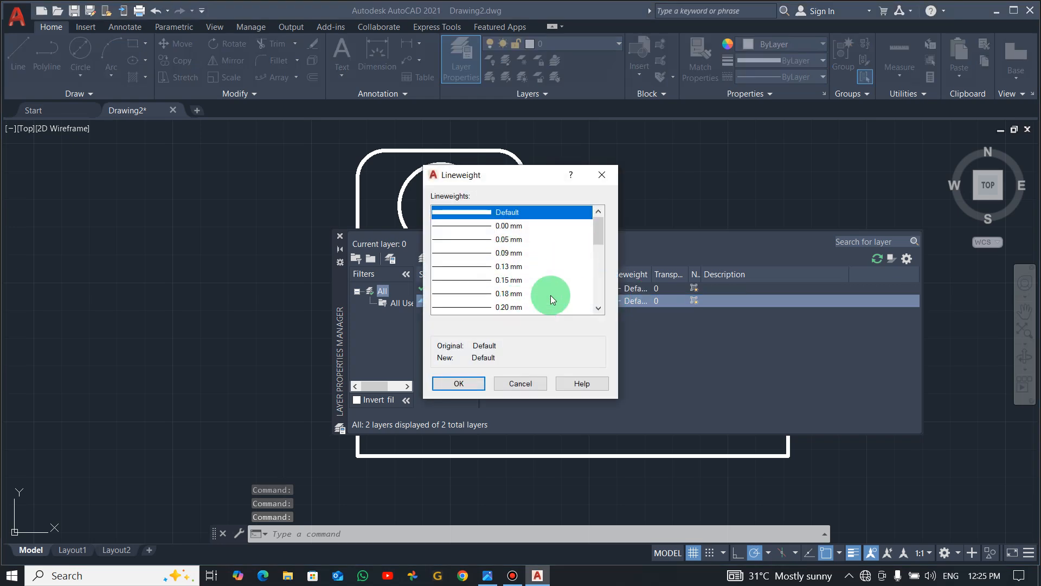
click(598, 308)
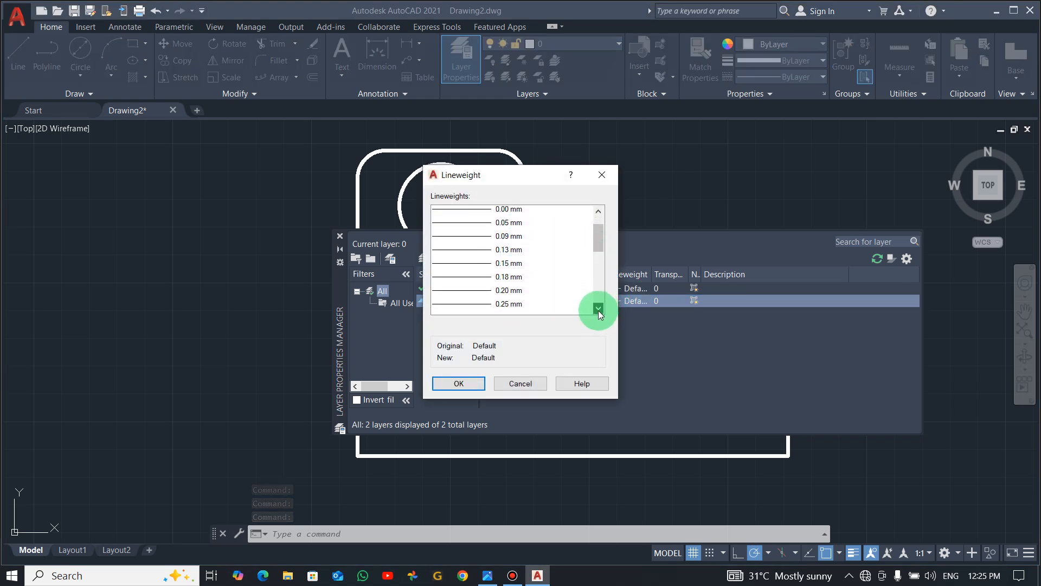
click(598, 309)
click(495, 296)
click(470, 382)
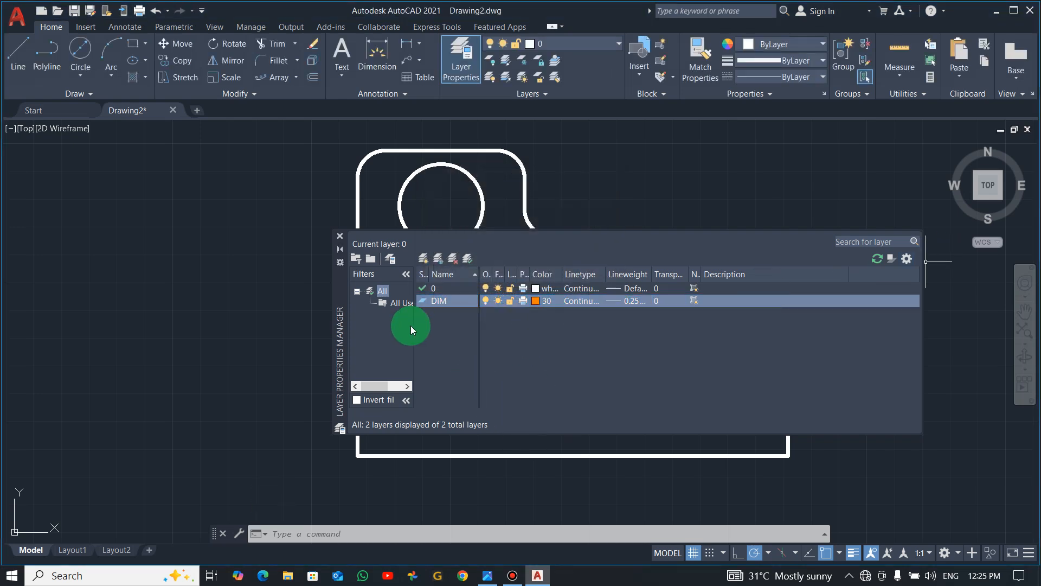
click(340, 238)
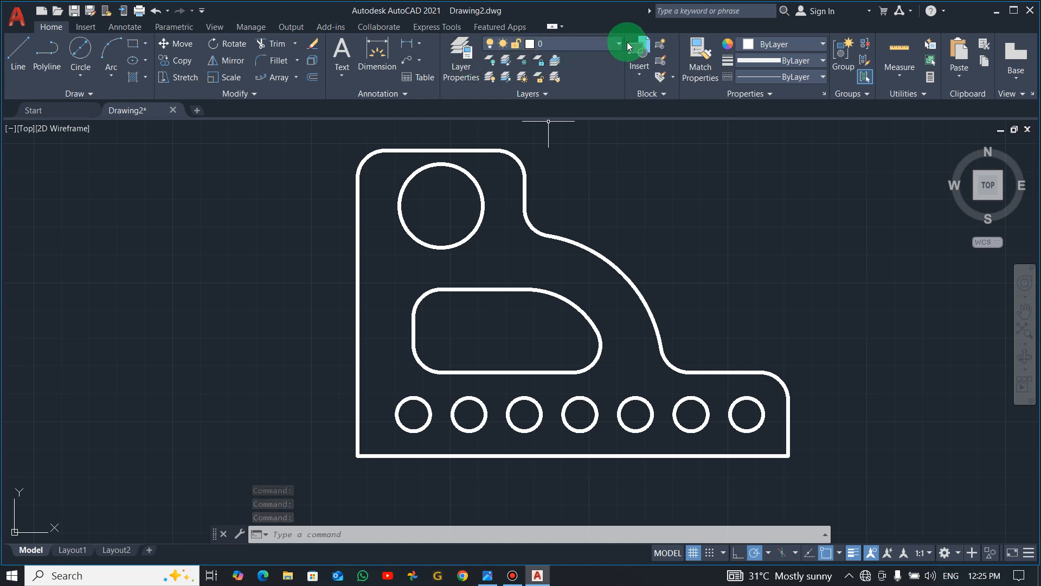
- Make DIM the current layer and add a linear dimension for the plate's overall height, placed outside its left edge
click(612, 44)
click(554, 79)
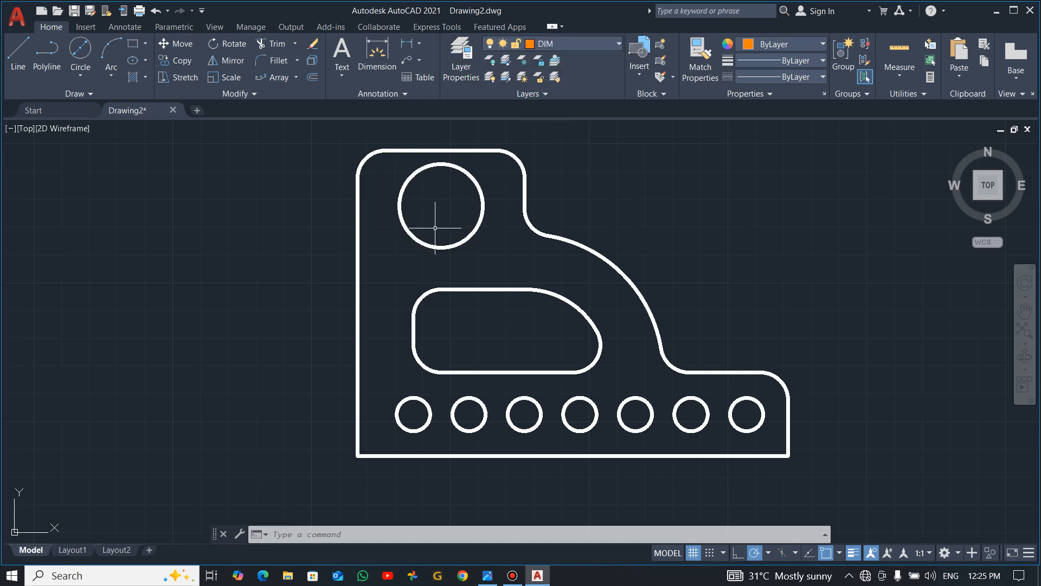
click(412, 47)
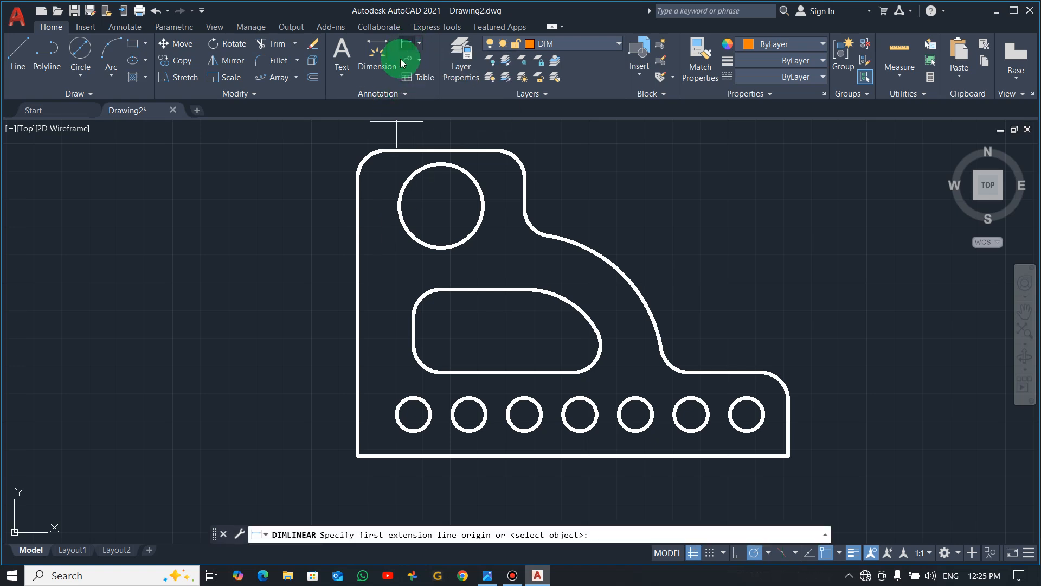
click(386, 150)
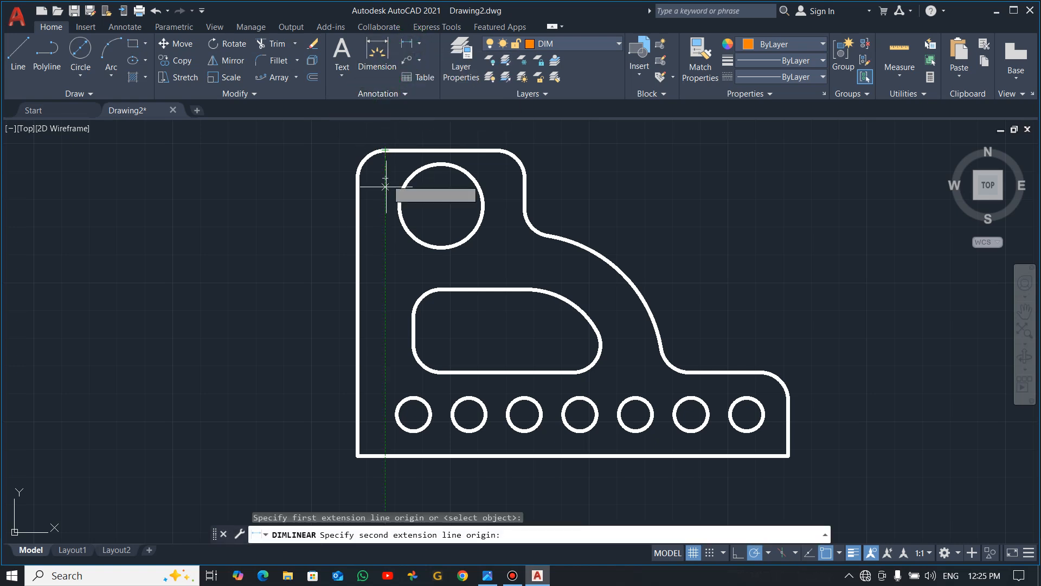
click(357, 456)
click(296, 325)
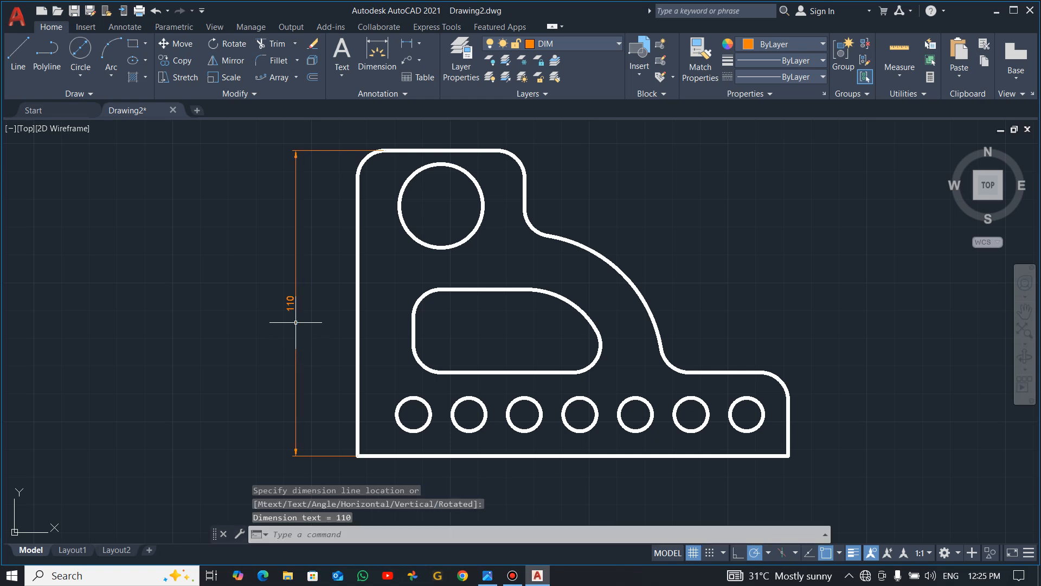
- Add a linear dimension for the width of the plate's upper section, placed above the top edge
scroll(418, 284, down, 4)
scroll(425, 228, up, 4)
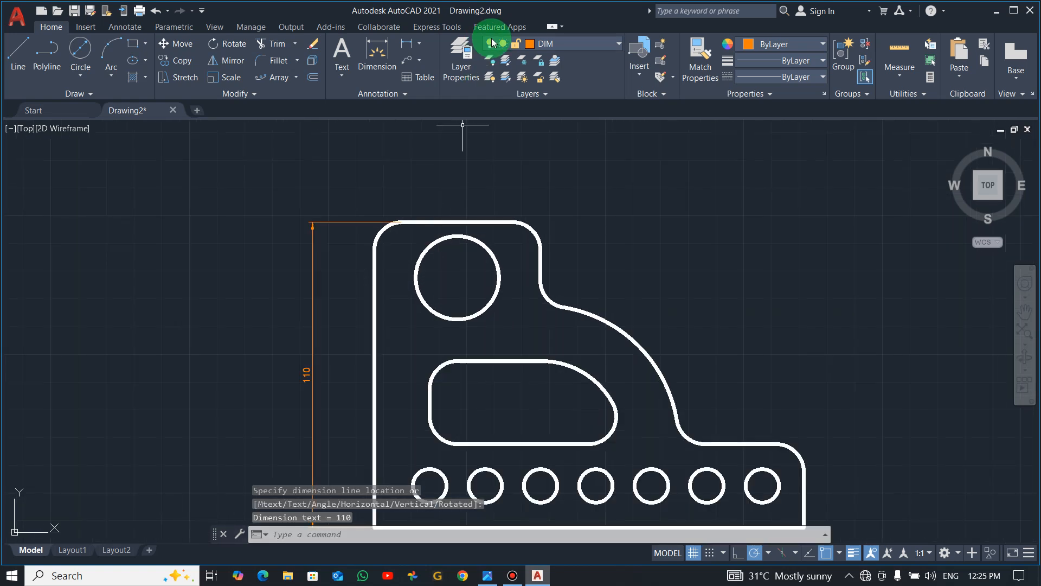
key(Return)
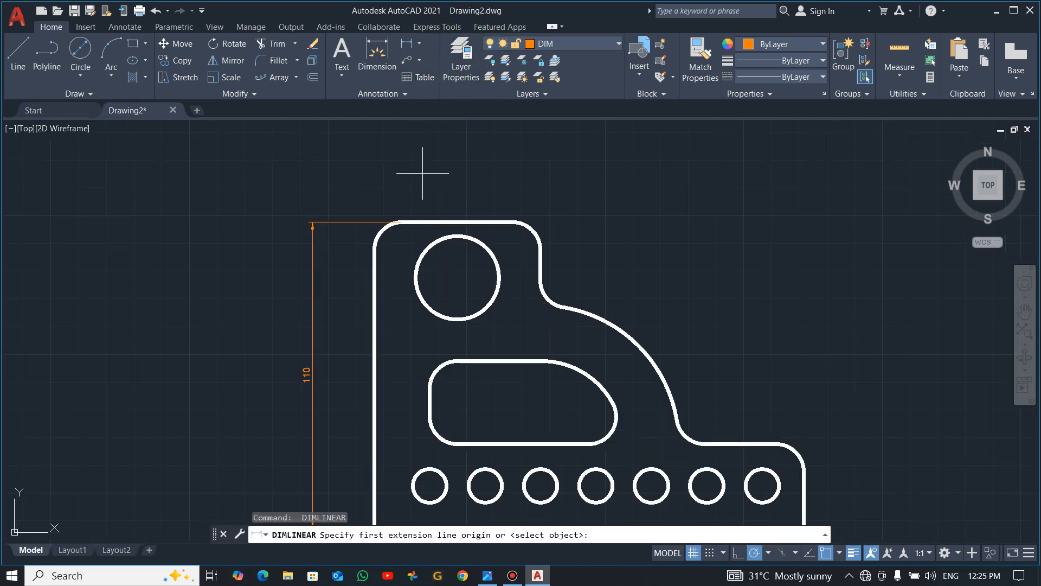
click(374, 249)
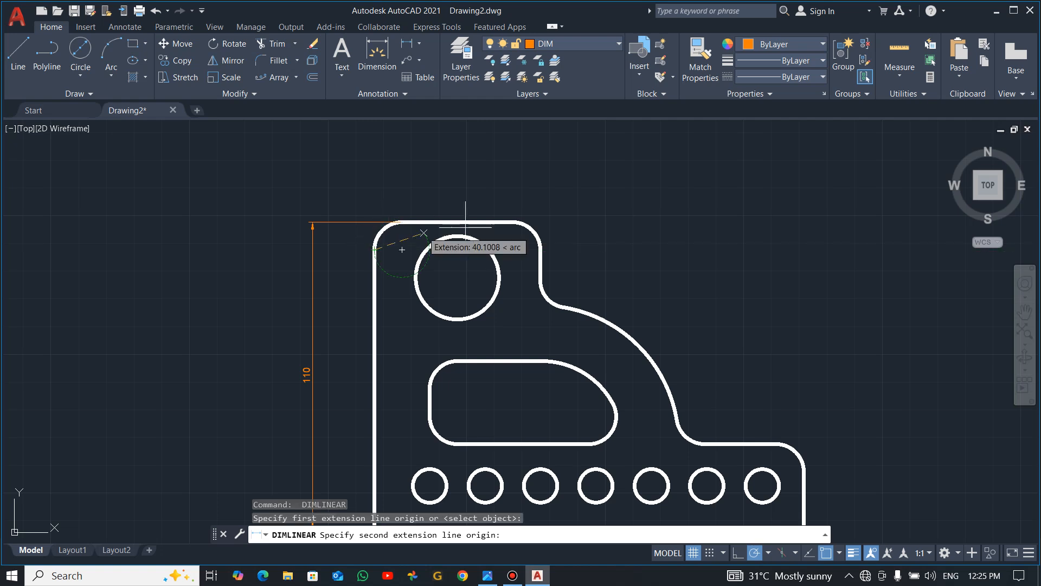
click(539, 247)
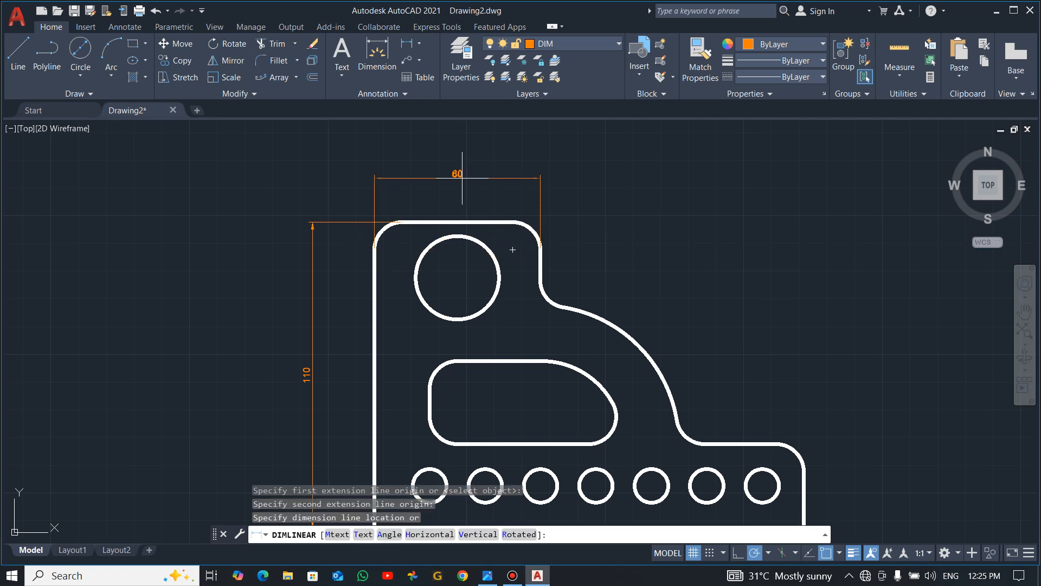
click(461, 170)
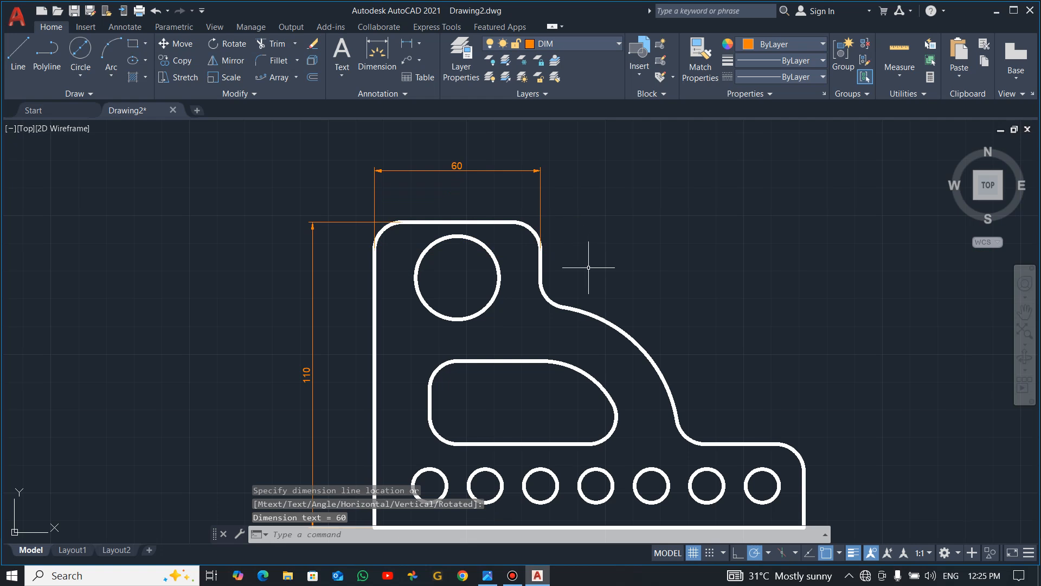
- Dimension the horizontal distance between the plate's left edge and the slot's left side, placing it in the gap between them
middle_drag(521, 386, 518, 301)
key(Return)
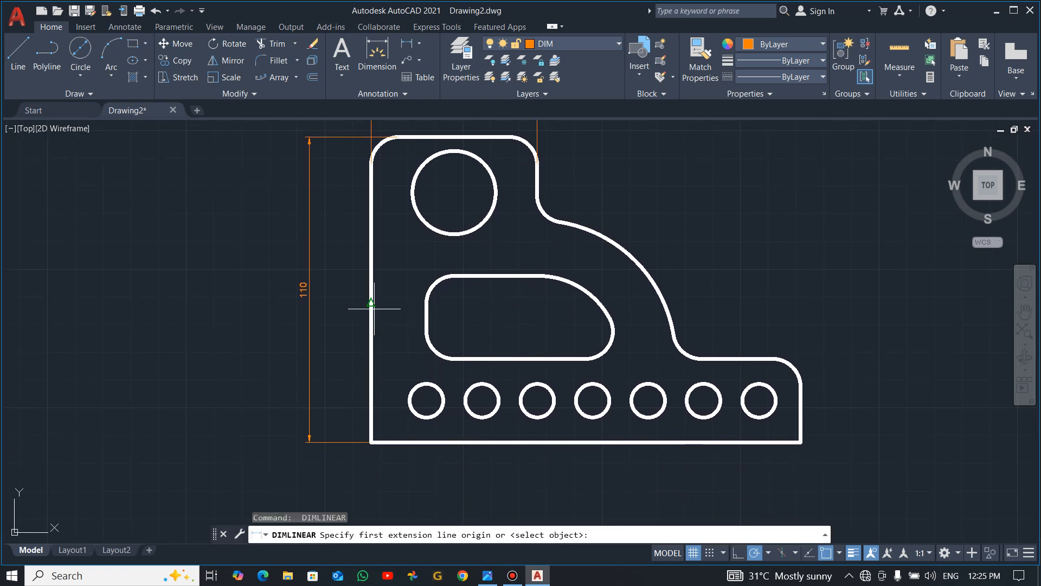
click(426, 317)
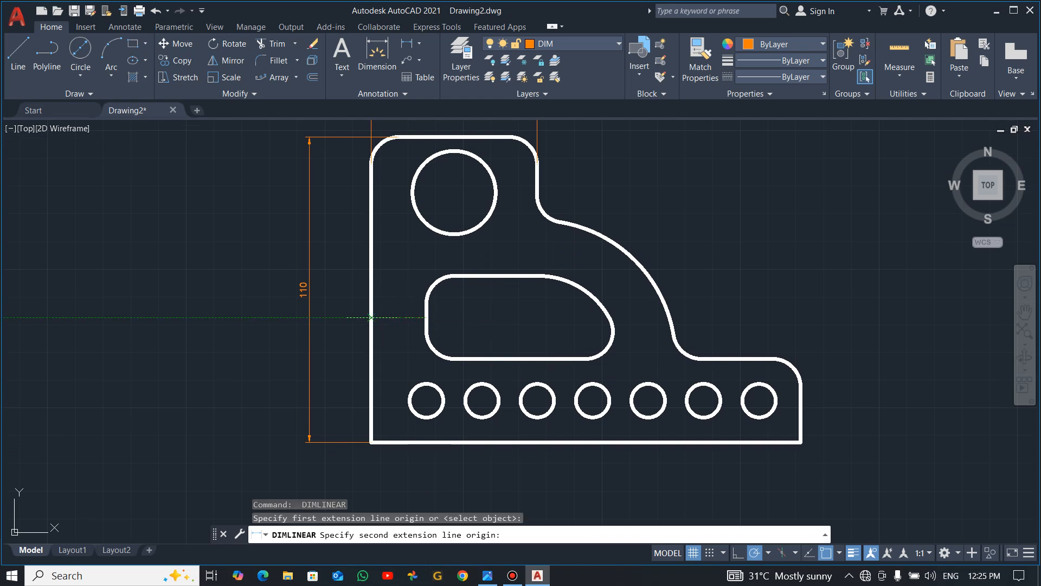
click(371, 317)
click(396, 308)
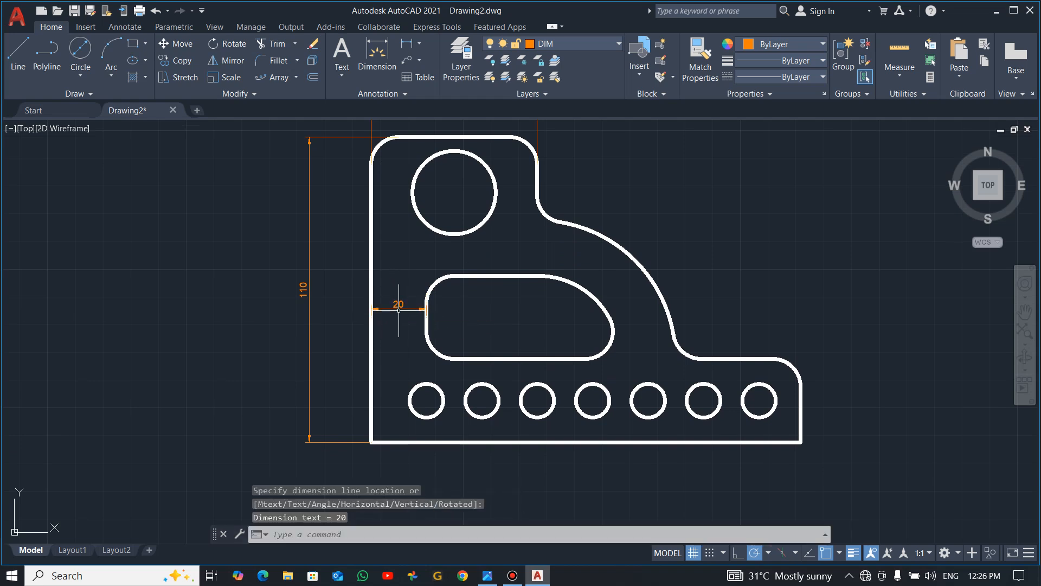
- Dimension the horizontal distance from the rightmost small hole's centre to the plate's right edge, placing it below the hole
key(Return)
click(758, 400)
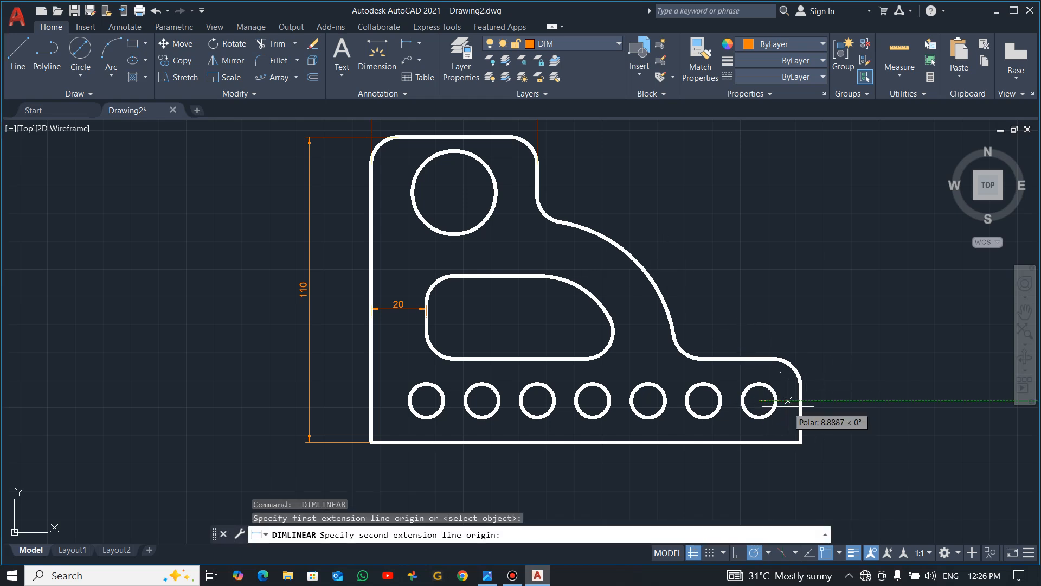
click(800, 400)
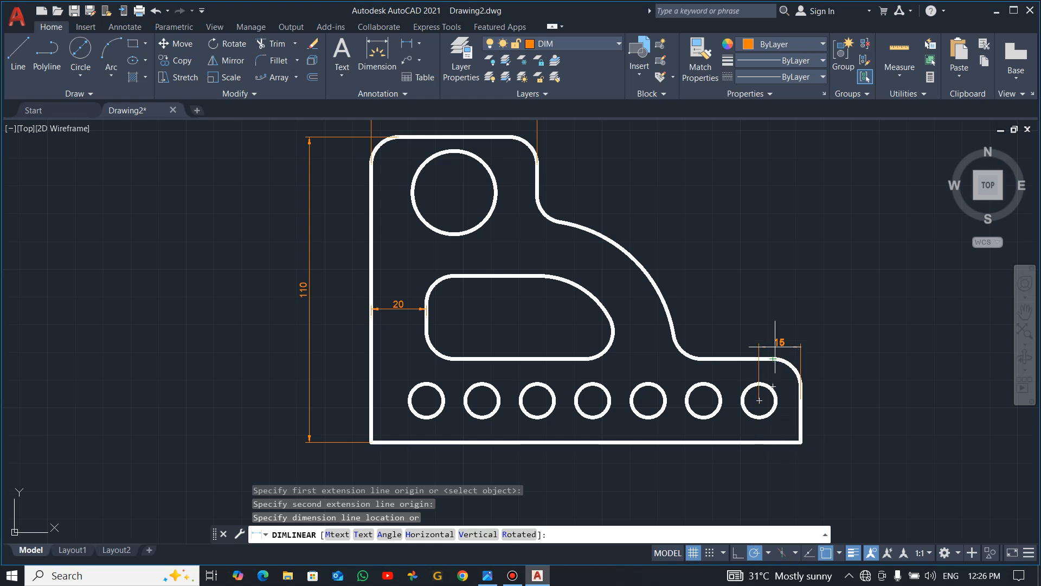
click(781, 429)
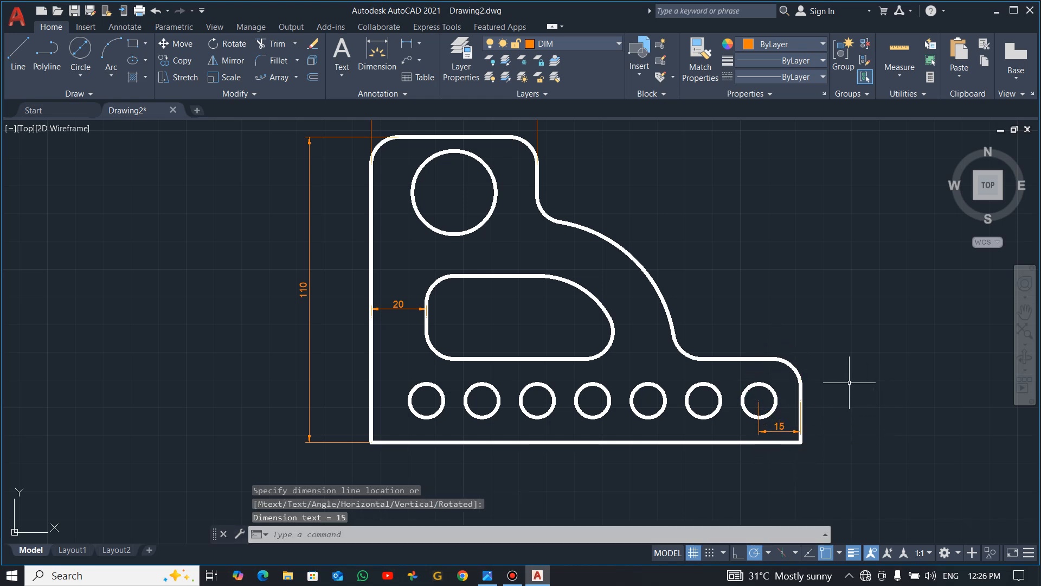
key(space)
click(759, 400)
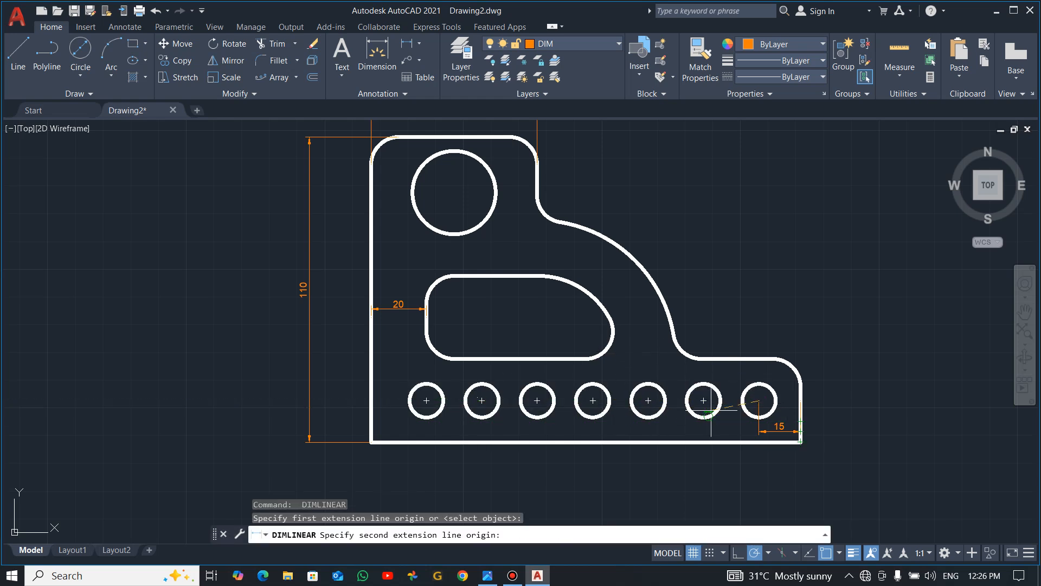
key(Escape)
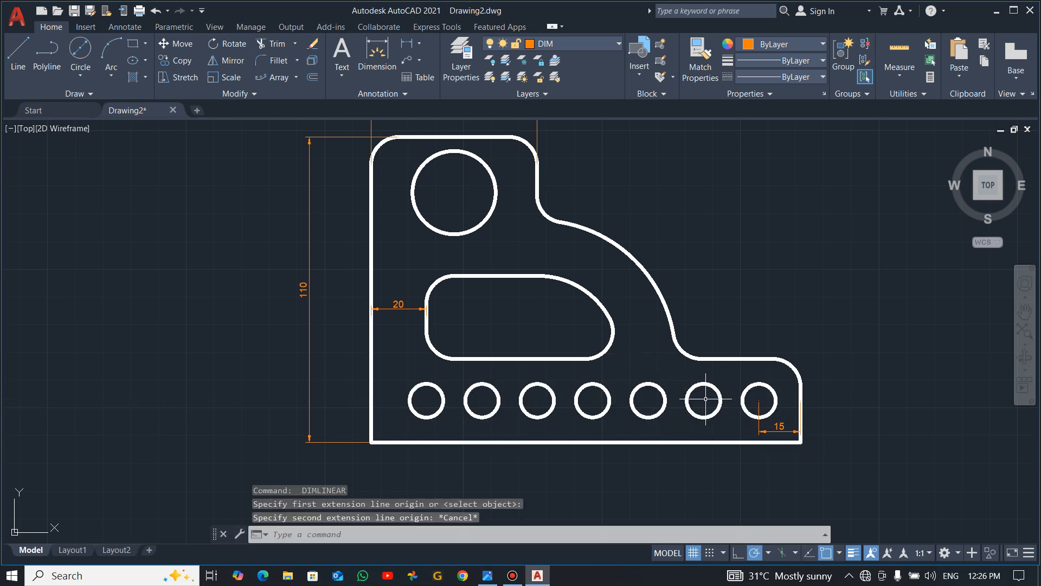
click(409, 45)
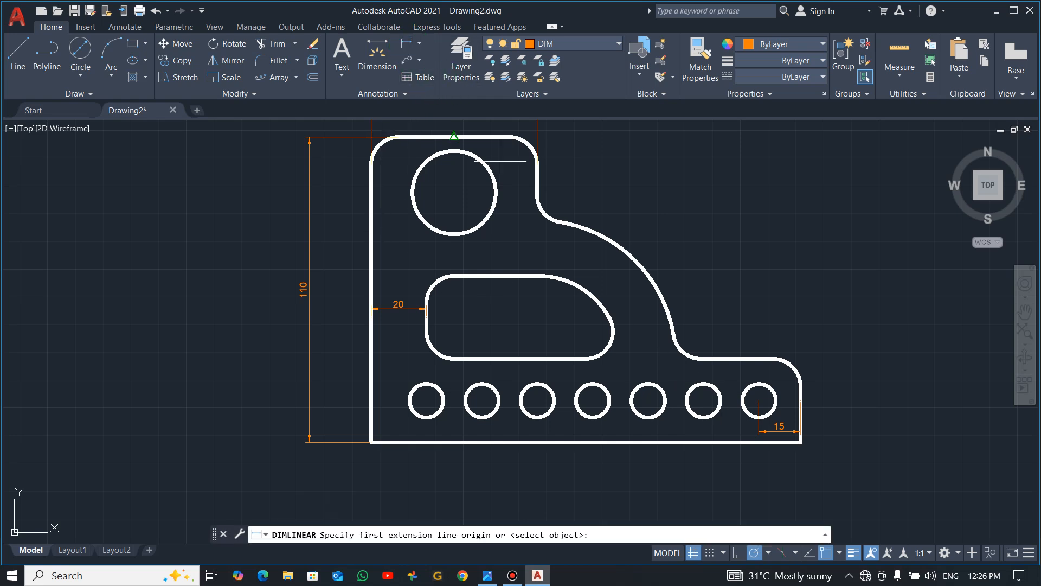
click(703, 401)
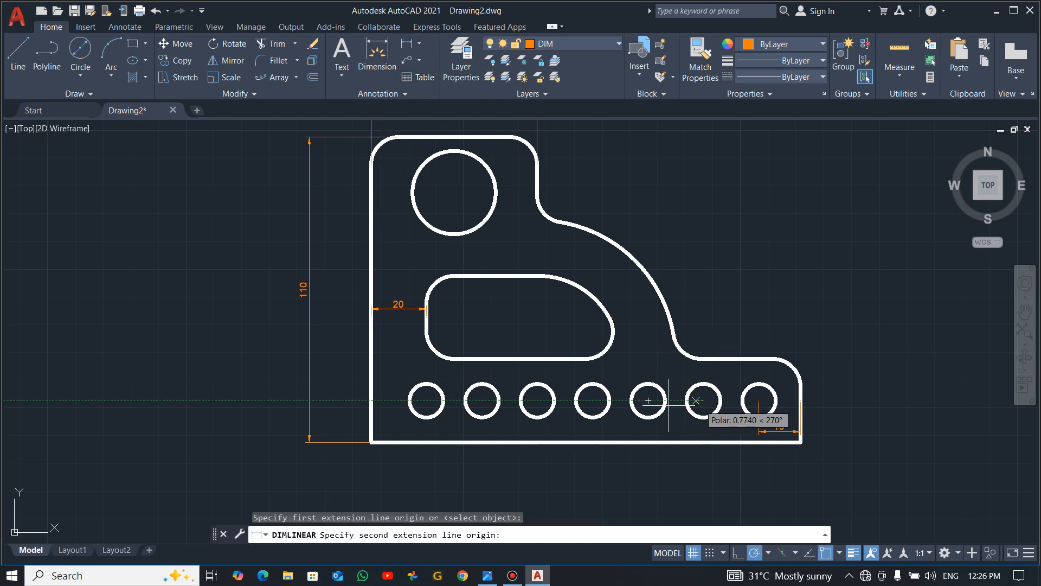
click(426, 400)
key(Escape)
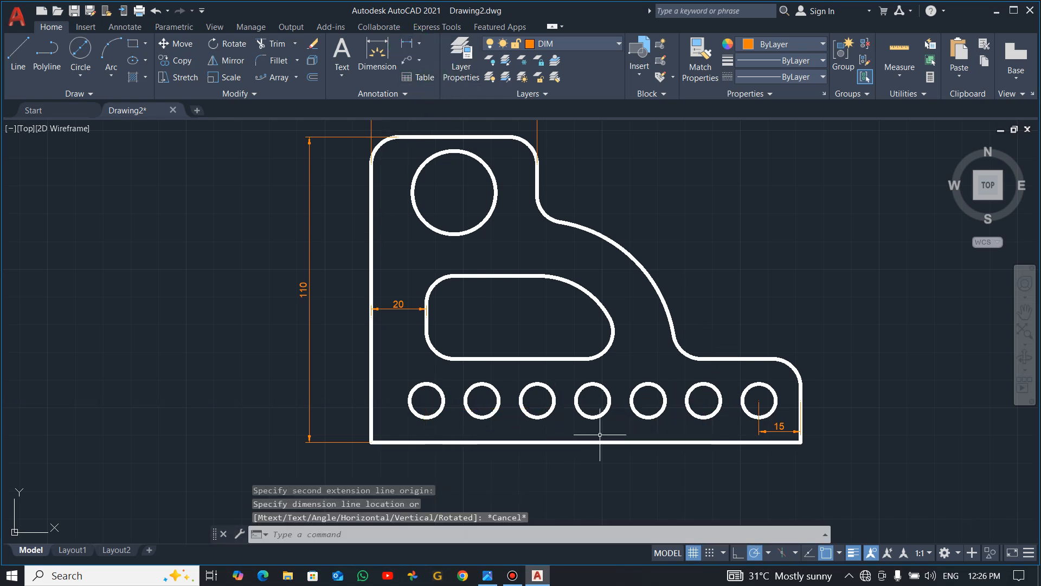
- Dimension the horizontal distance between the centres of the first and last small holes, placing it below the plate
key(Return)
click(759, 401)
click(426, 401)
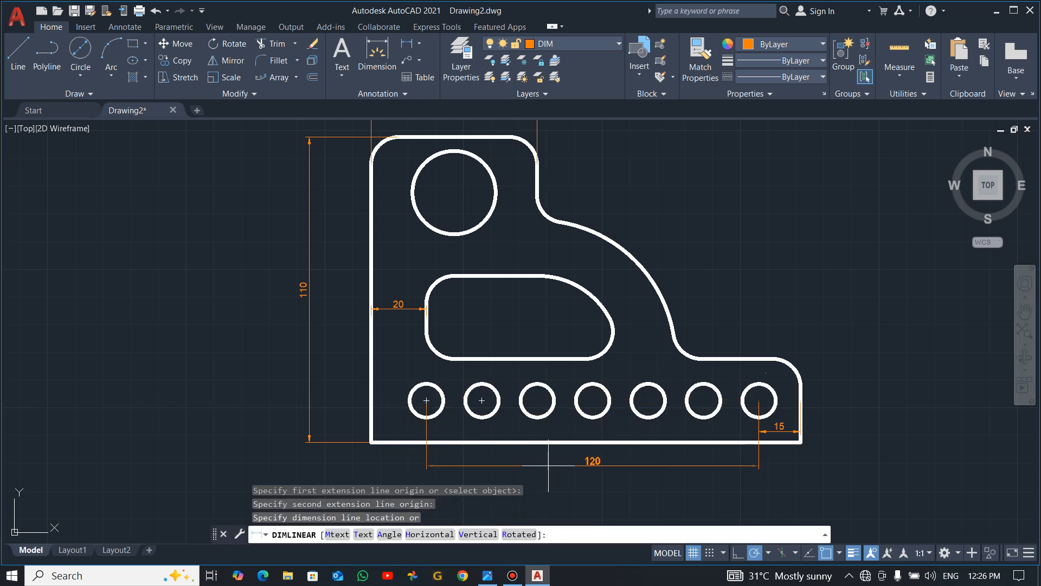
click(588, 470)
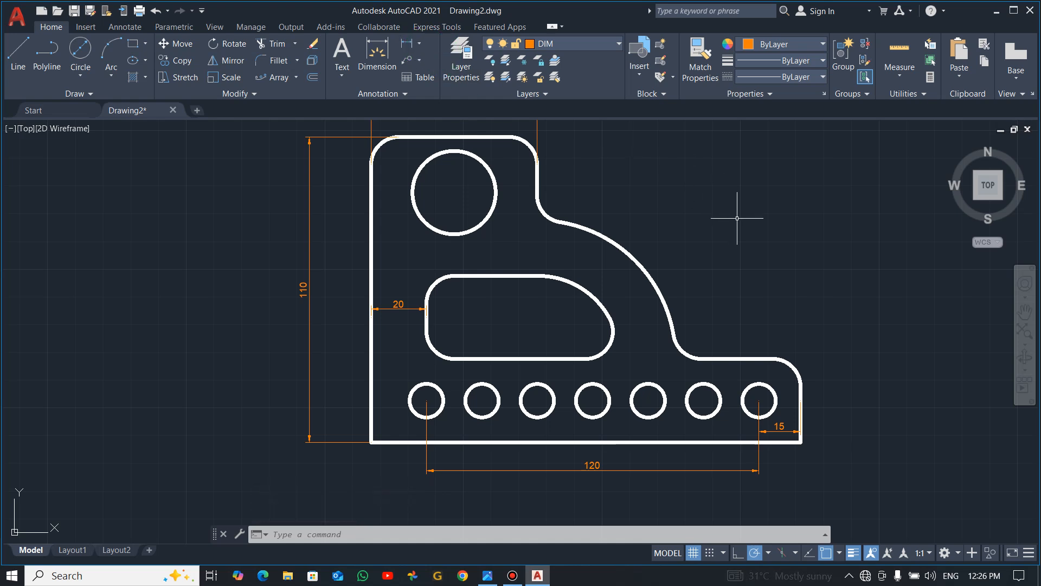
- Add a radius dimension to the rounded corner at the plate's lower right step, with its text outside the outline
click(419, 47)
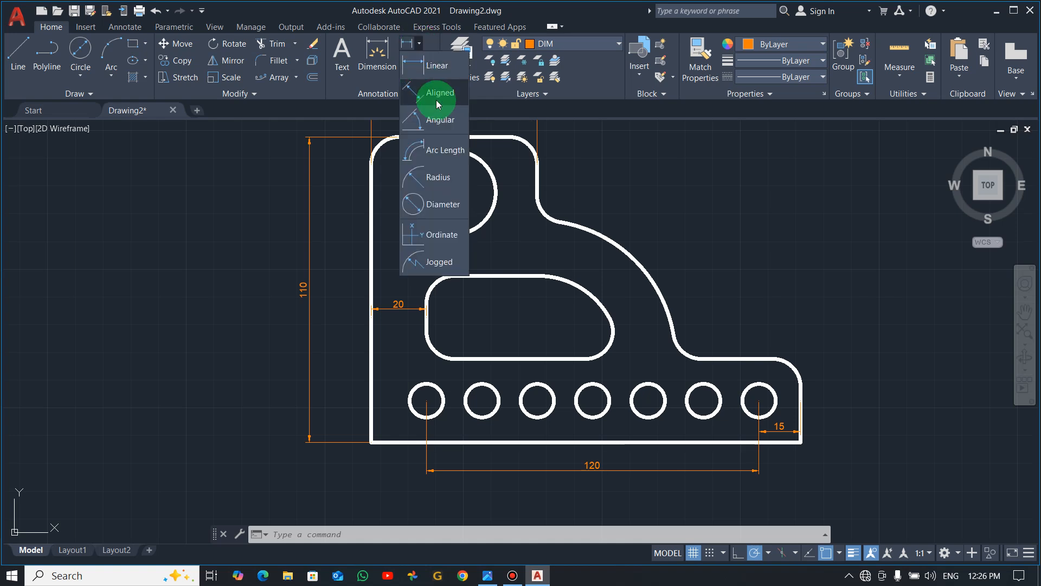
click(434, 179)
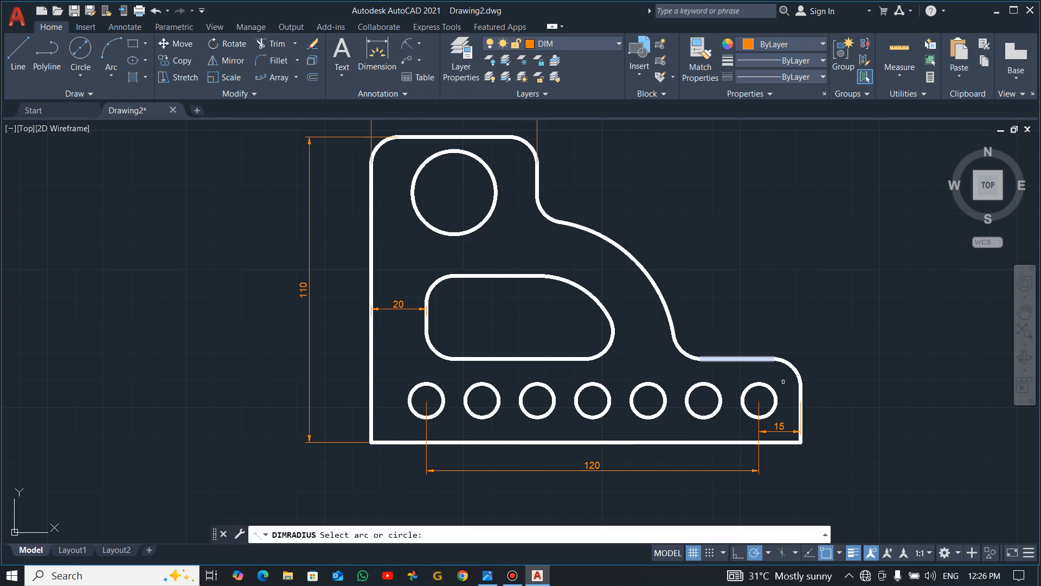
click(793, 366)
click(759, 342)
- Add radius dimensions to the plate's large outer arc and the slot's large upper-right arc, with both texts outside the arcs
key(space)
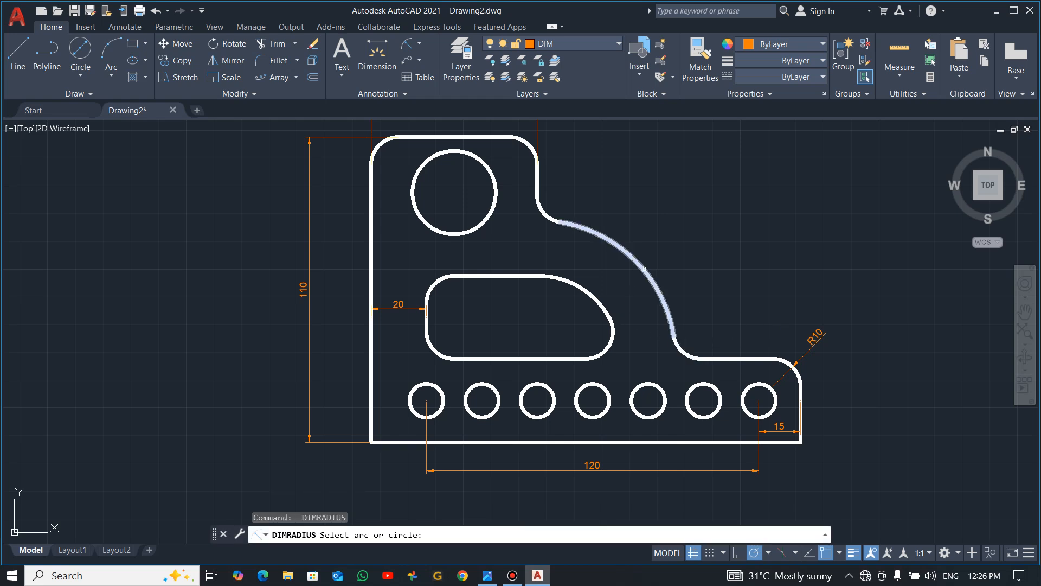
click(644, 268)
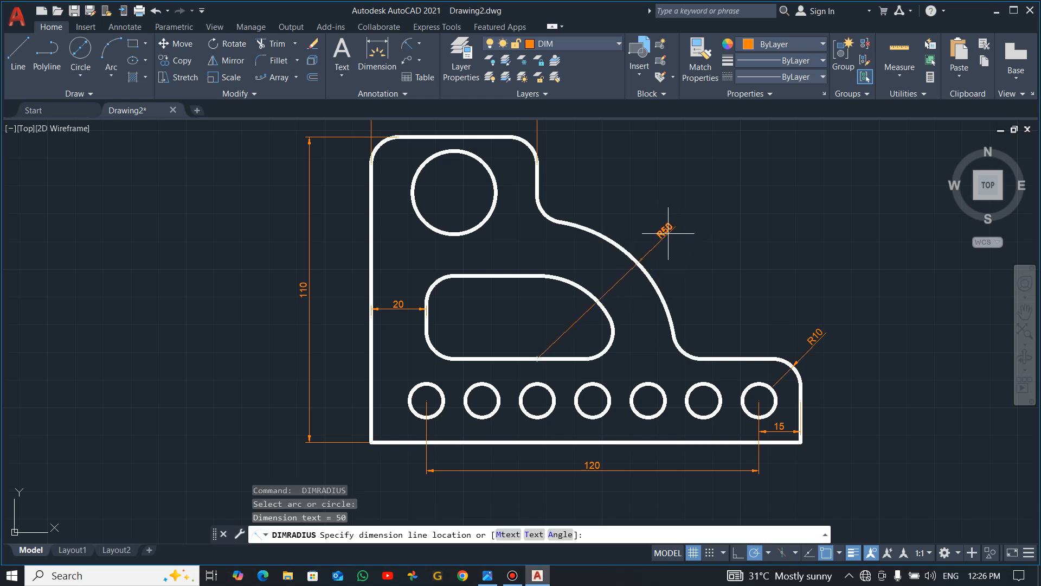
click(668, 211)
key(Return)
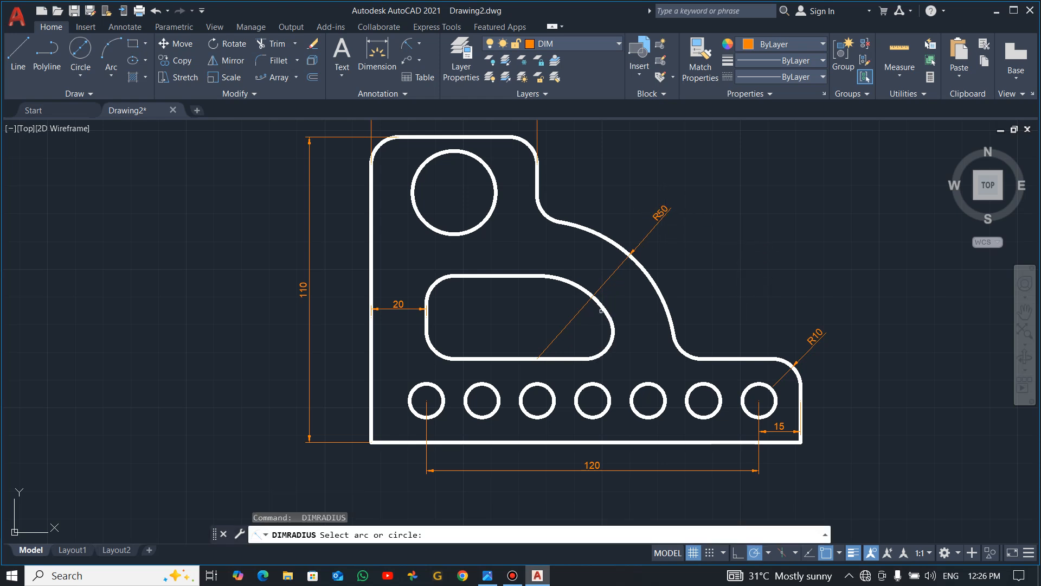
click(601, 311)
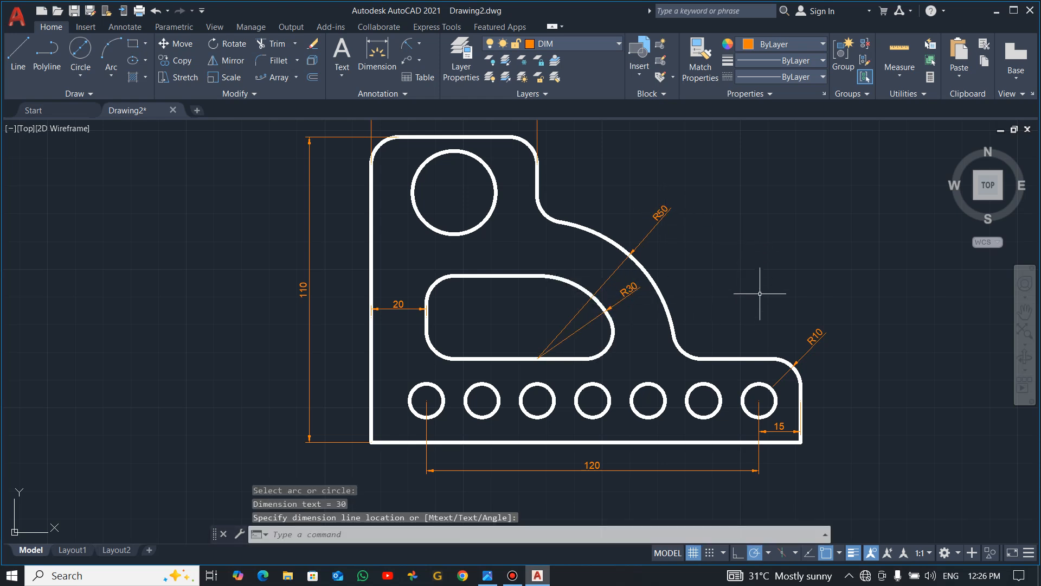
- Add a diameter dimension to the large circle, with its text outside the circle at the upper right
click(418, 42)
click(440, 204)
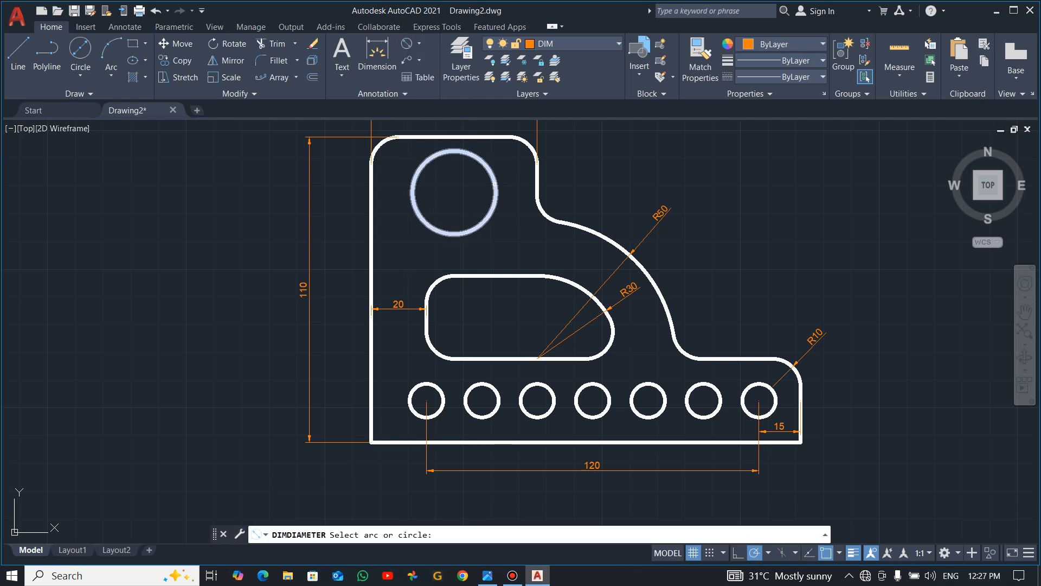
click(494, 185)
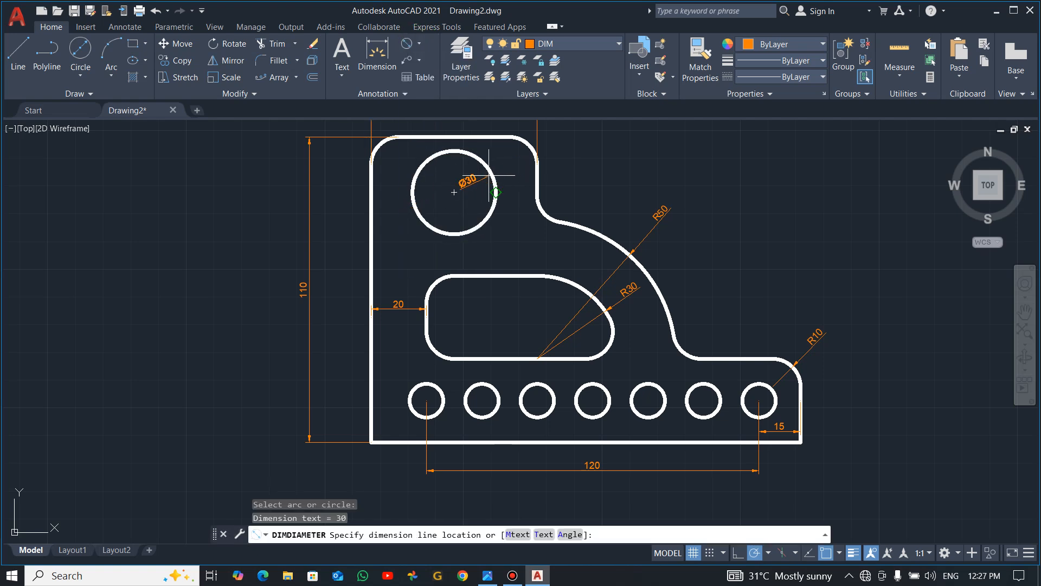
click(520, 156)
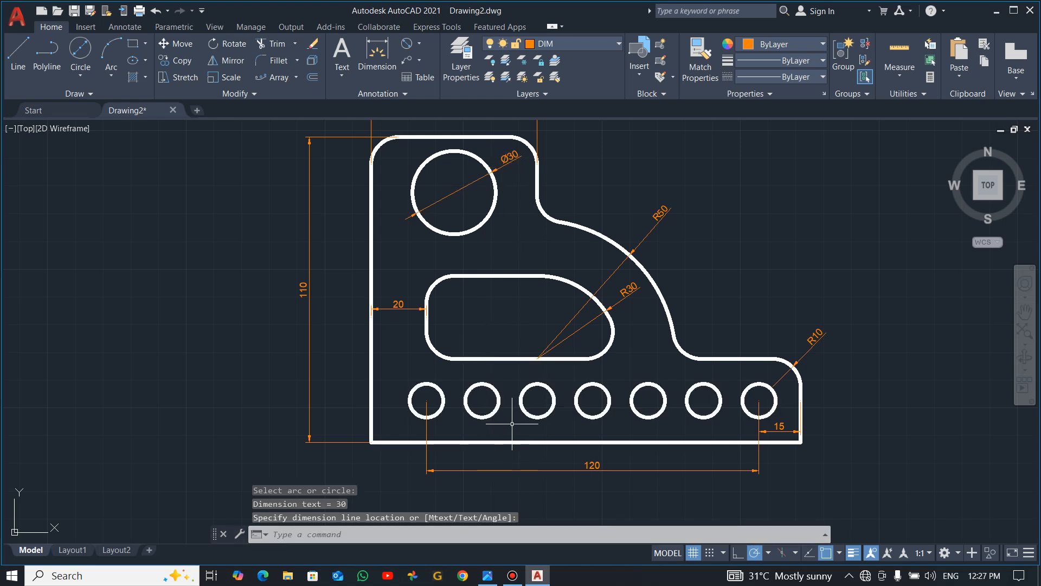
- Dimension the plate's overall width along its bottom edge, placing it below the small holes' centre-to-centre dimension
click(419, 44)
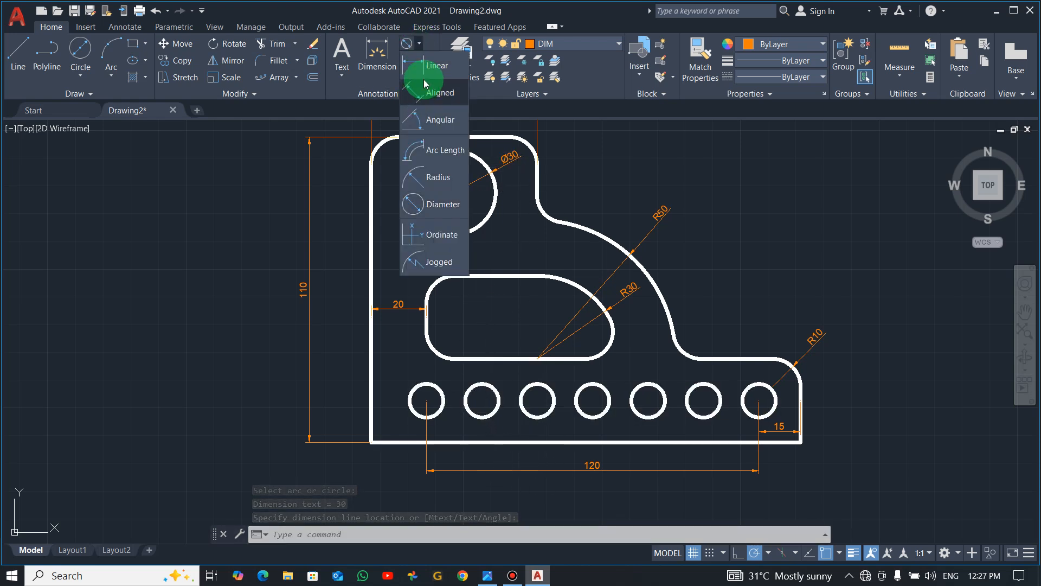
click(431, 65)
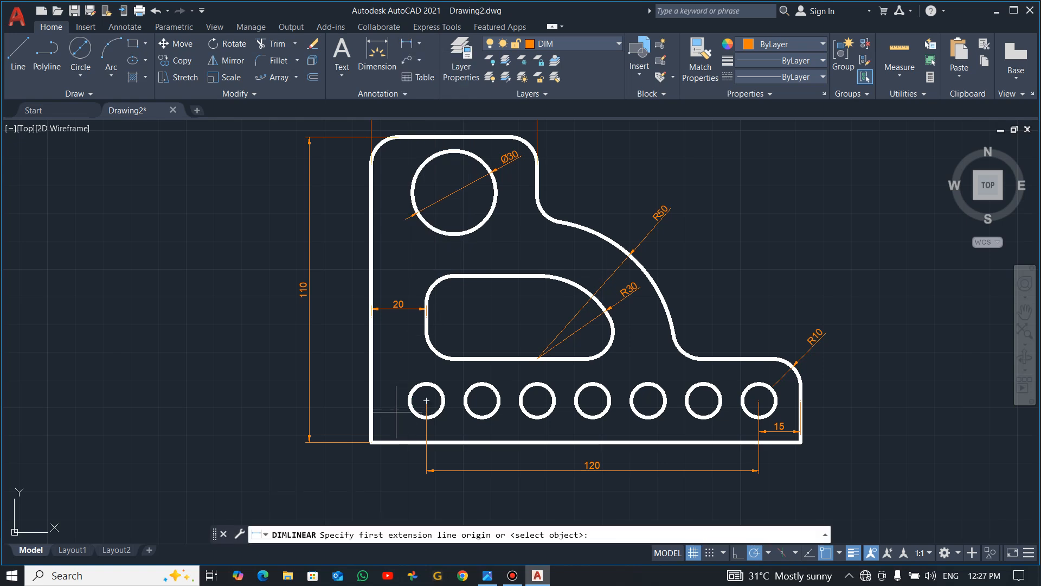
click(370, 442)
click(802, 442)
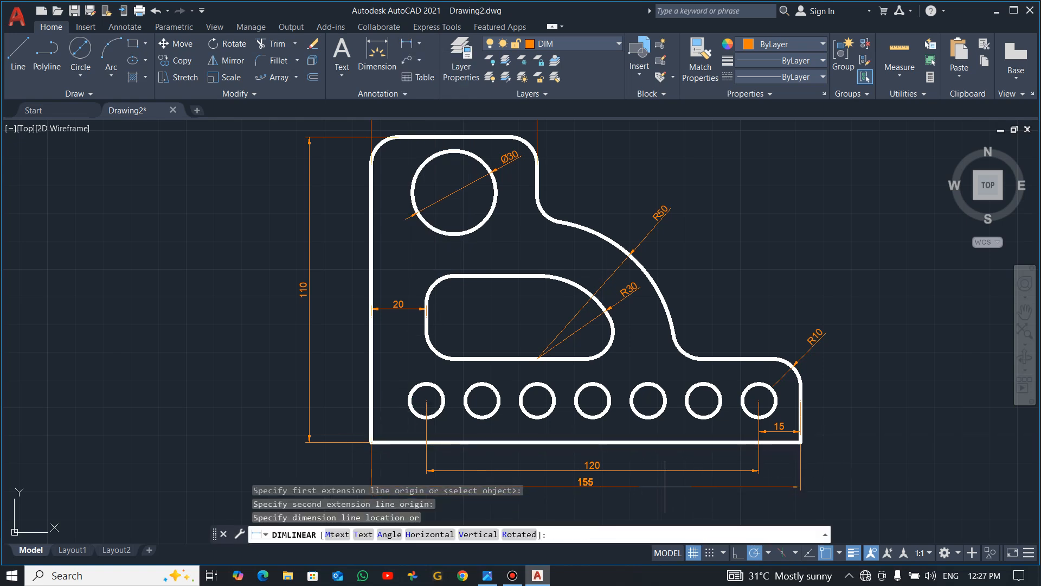
click(668, 492)
- Dimension the vertical distance from the plate's top edge to the large circle's centre, placing it left of the circle inside the plate
scroll(643, 414, down, 2)
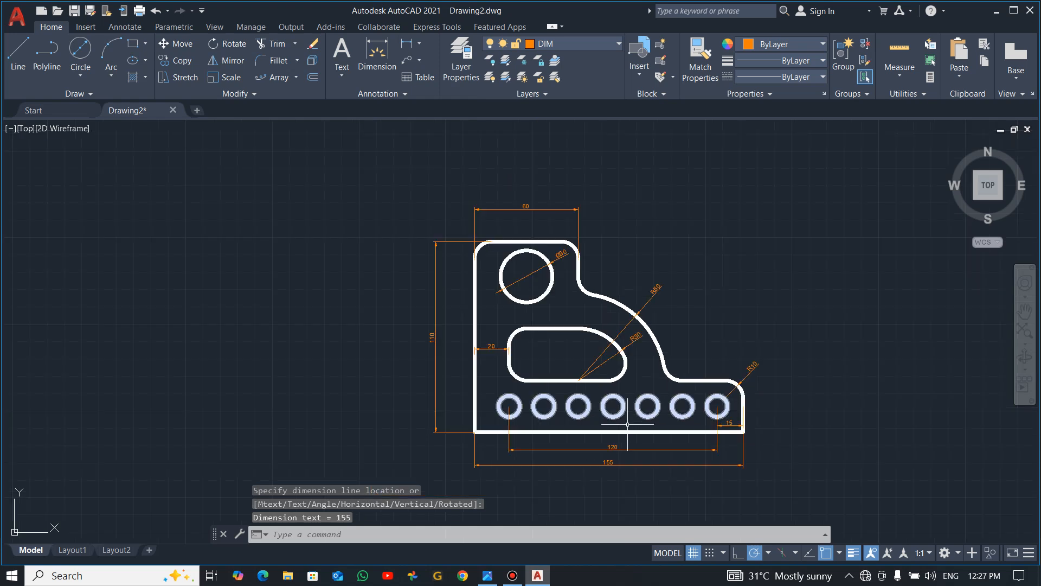
scroll(616, 461, up, 3)
scroll(605, 432, down, 2)
scroll(607, 434, up, 1)
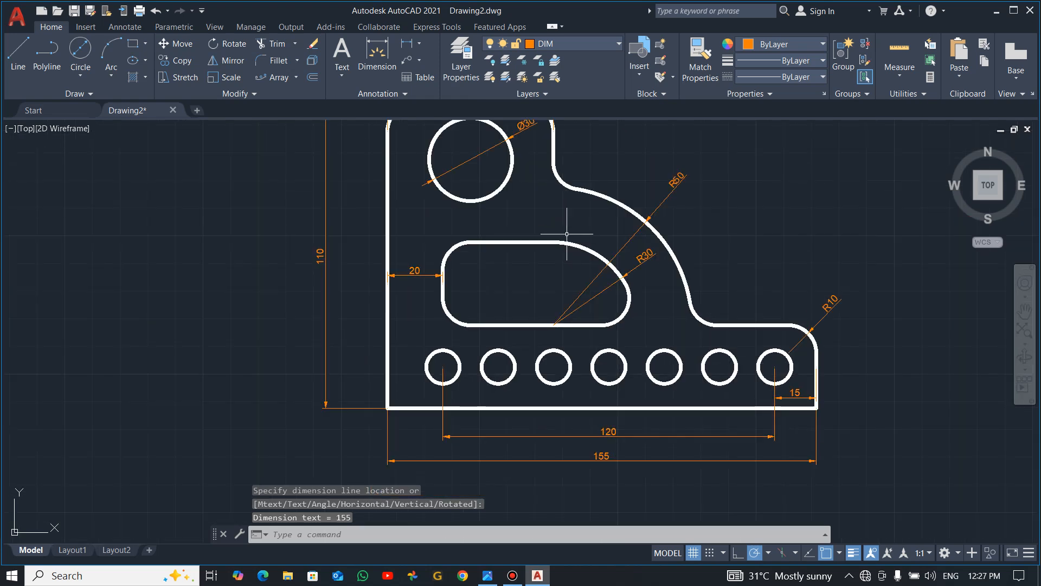
scroll(504, 157, down, 2)
mouse_move(519, 184)
middle_down()
mouse_move(533, 216)
mouse_move(527, 245)
middle_up()
click(414, 79)
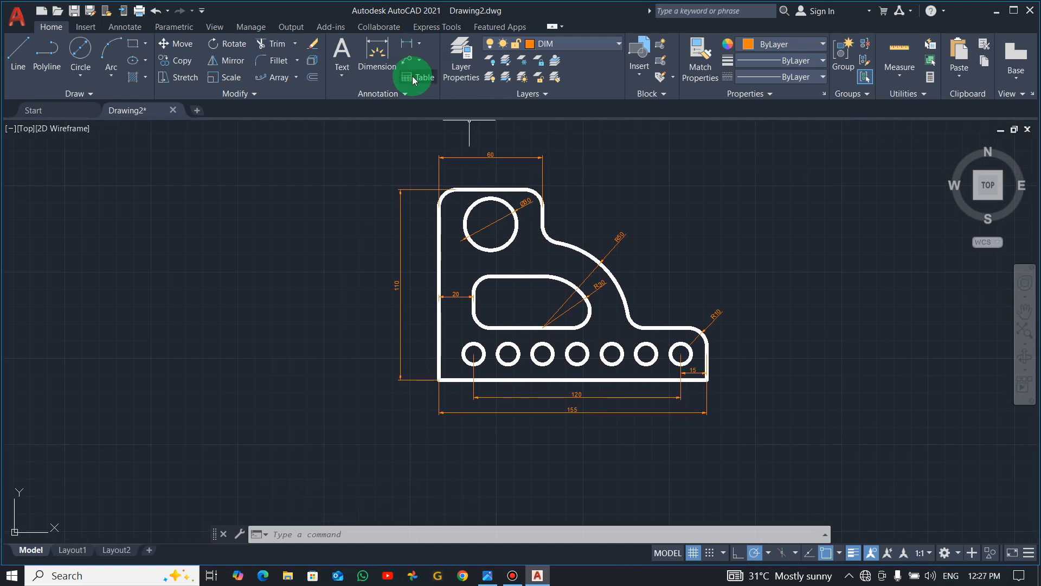
scroll(439, 148, up, 4)
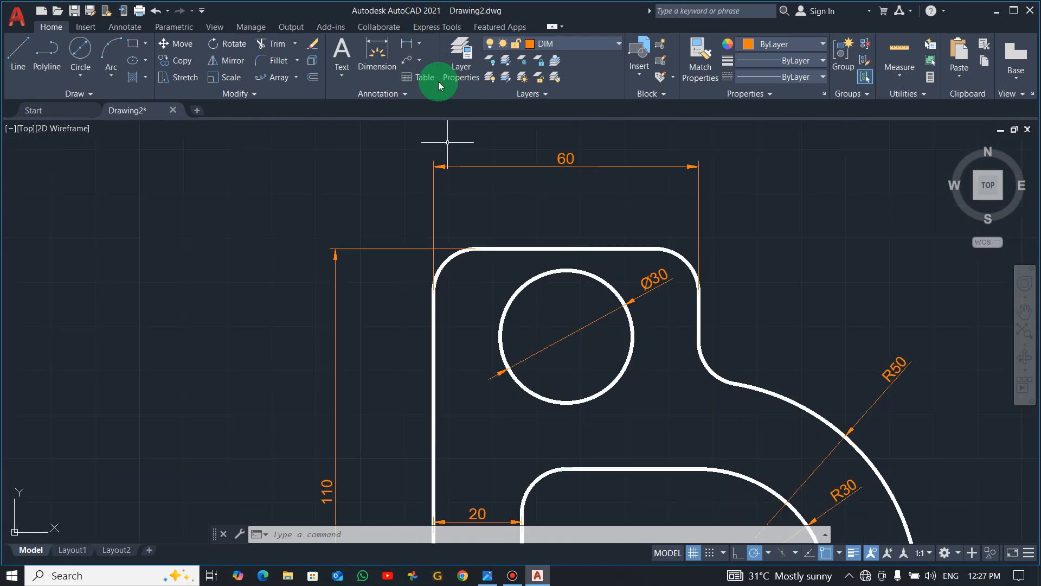
click(407, 43)
click(565, 248)
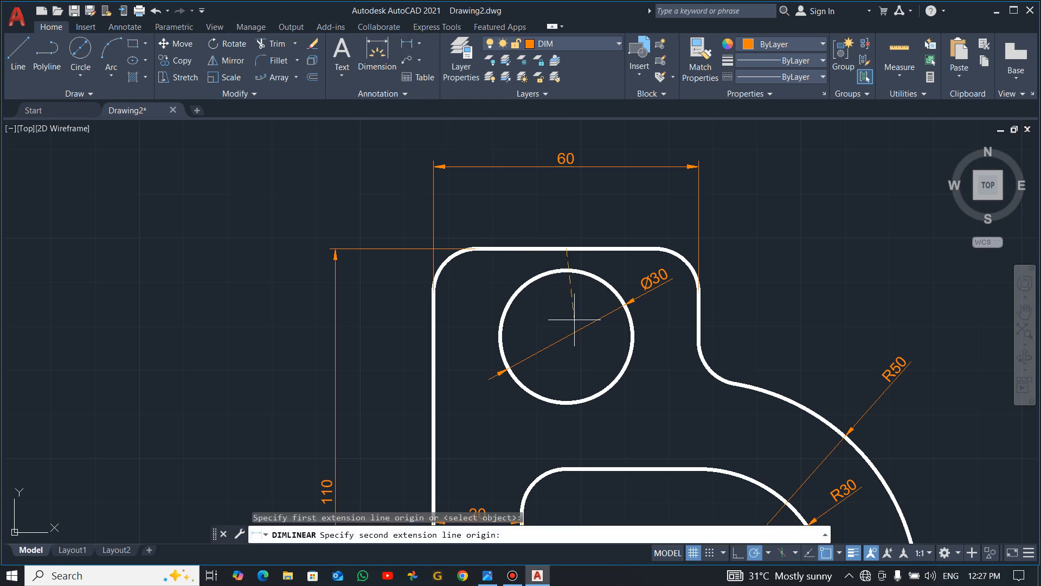
click(565, 336)
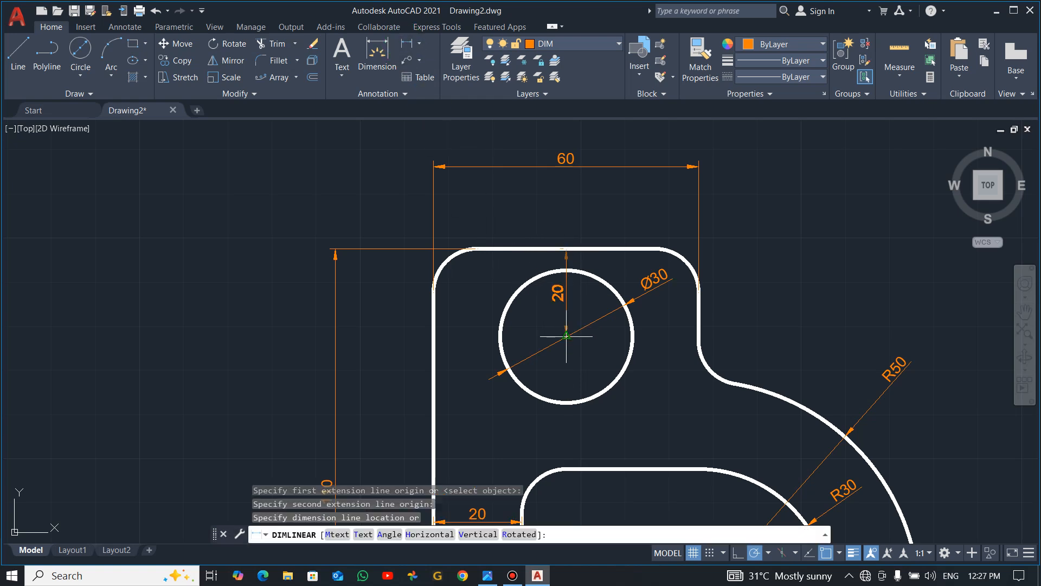
click(475, 326)
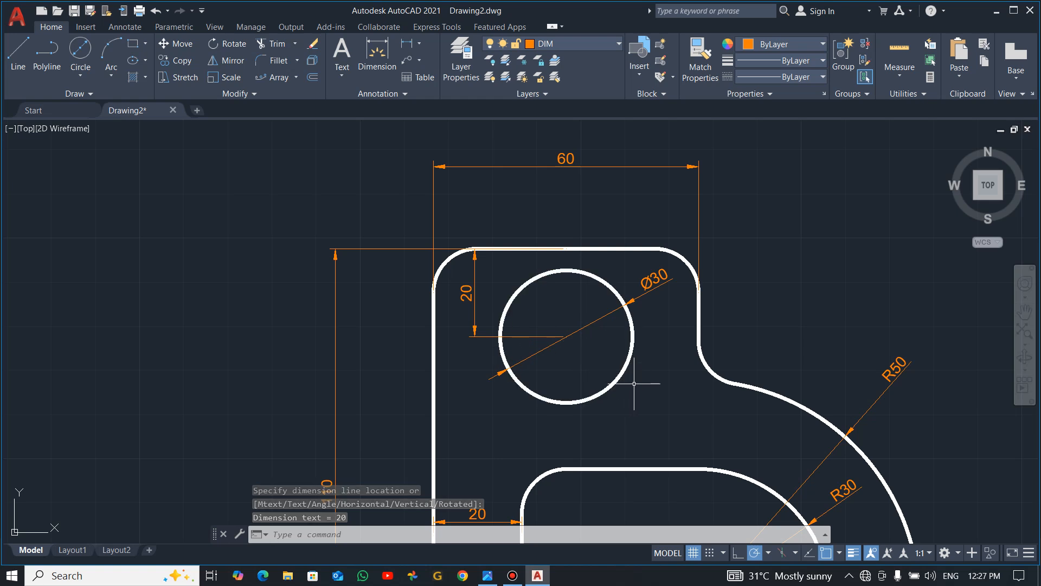
- Check the reference image and add a diameter dimension to the leftmost small hole, with its text above and left of the hole
scroll(634, 384, down, 2)
middle_drag(678, 409, 617, 302)
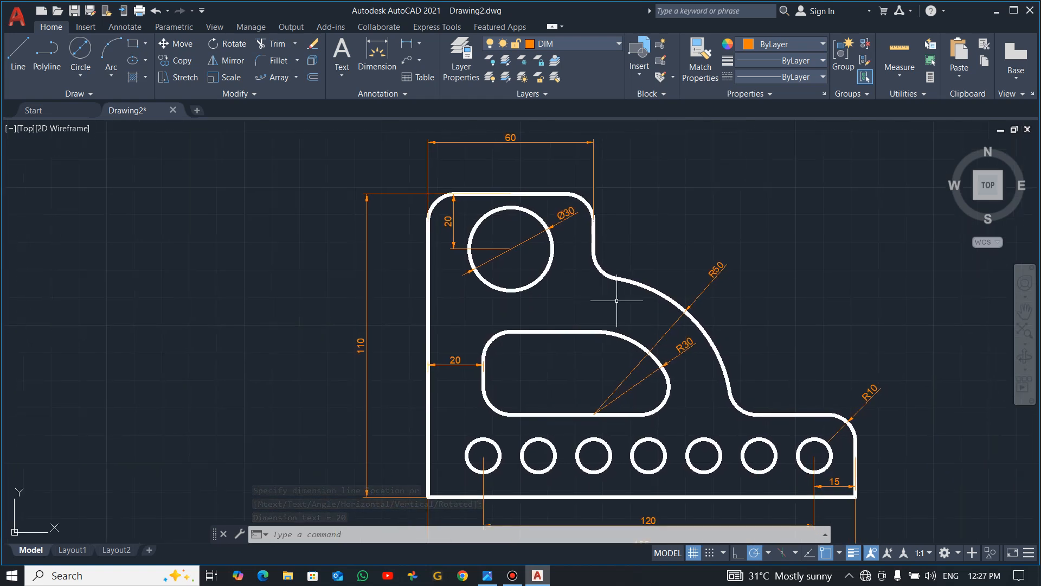
key(alt+Tab)
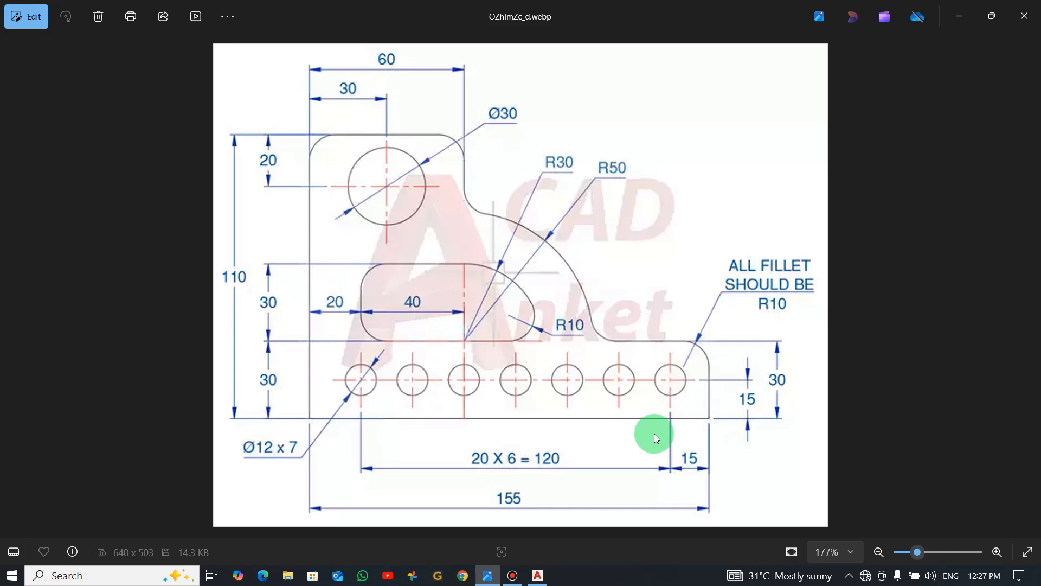
key(alt+Tab)
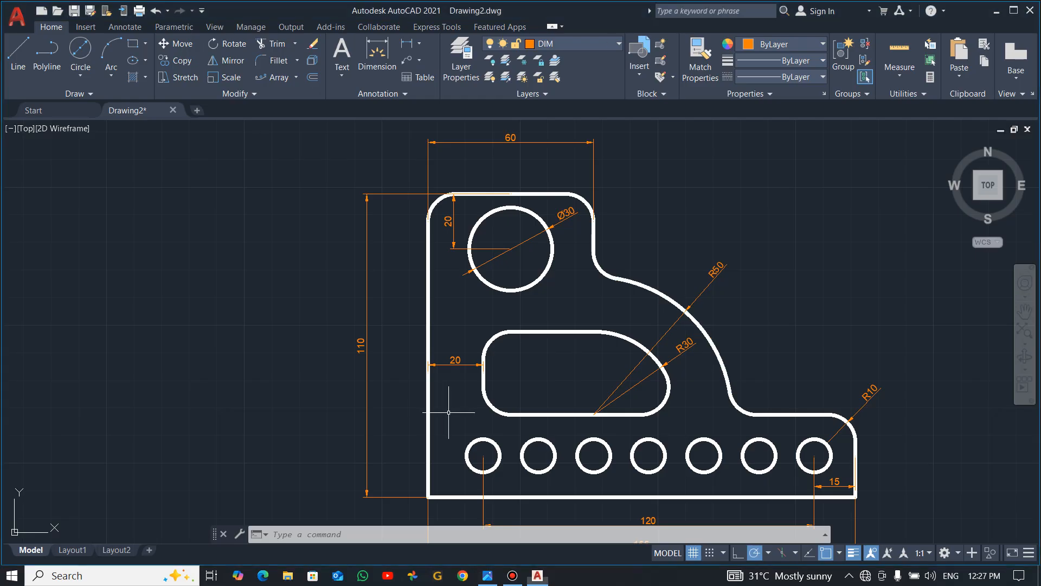
click(419, 43)
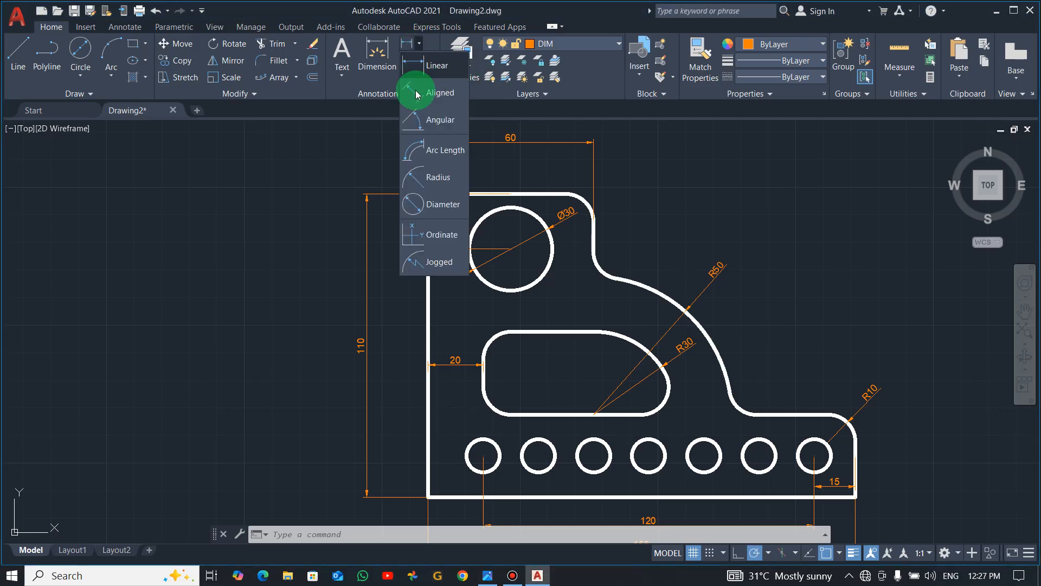
click(432, 209)
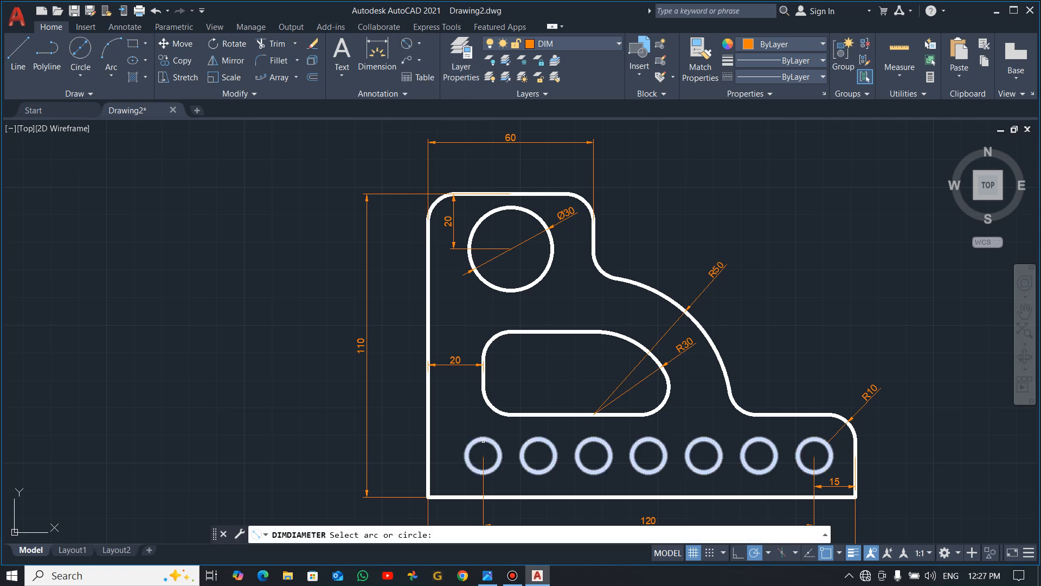
click(470, 443)
click(451, 423)
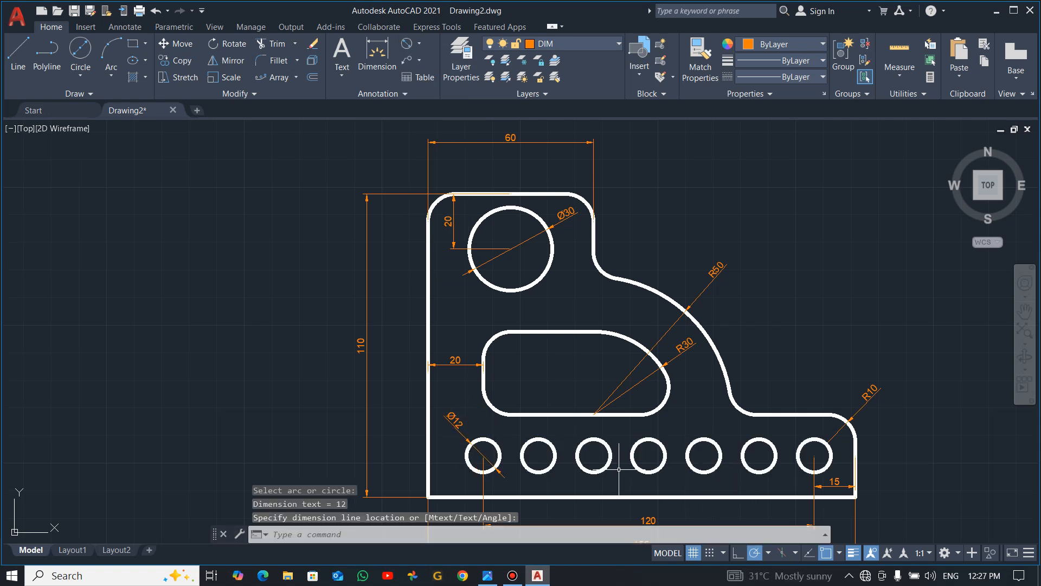
- Check the reference image and add a radius dimension to the slot's lower-right rounded corner, with its text outside the slot
key(alt+Tab)
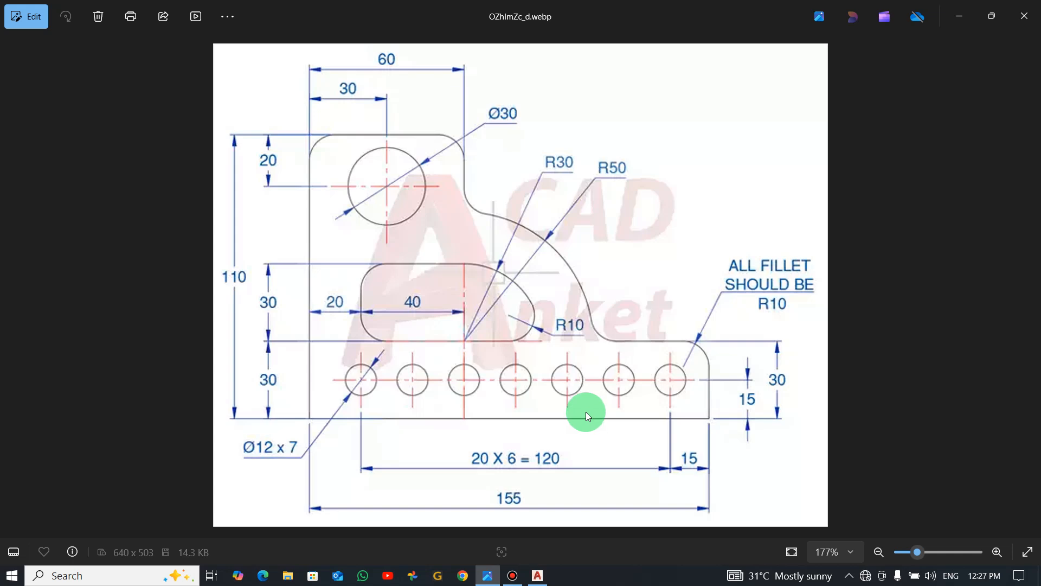
key(alt+Tab)
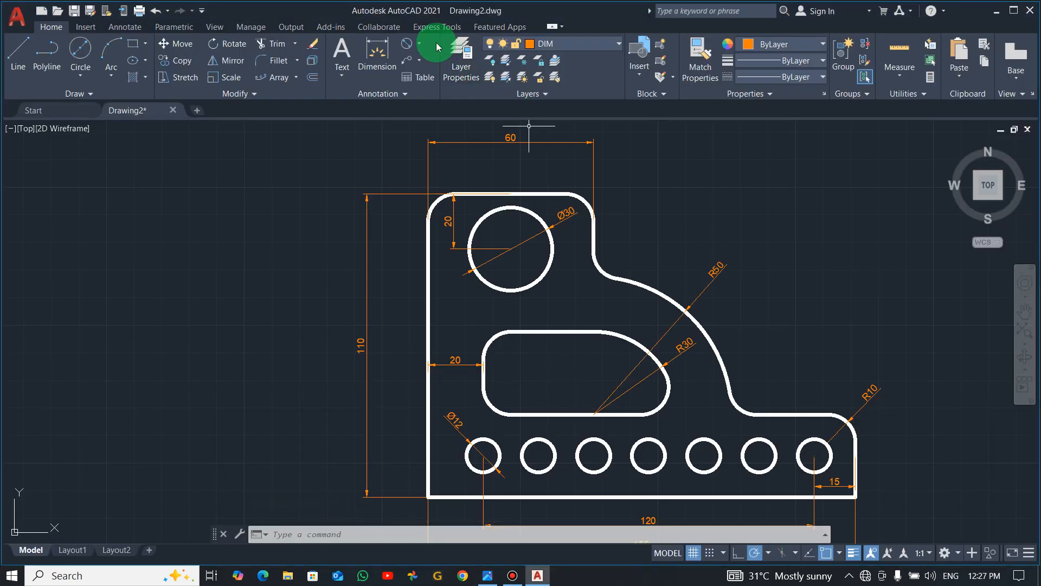
click(419, 44)
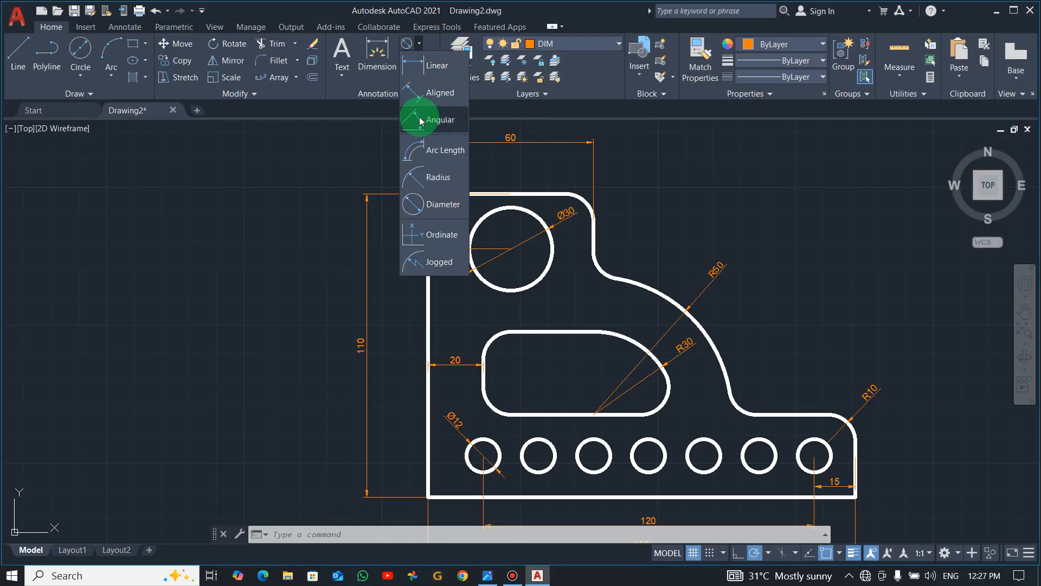
click(437, 189)
click(664, 400)
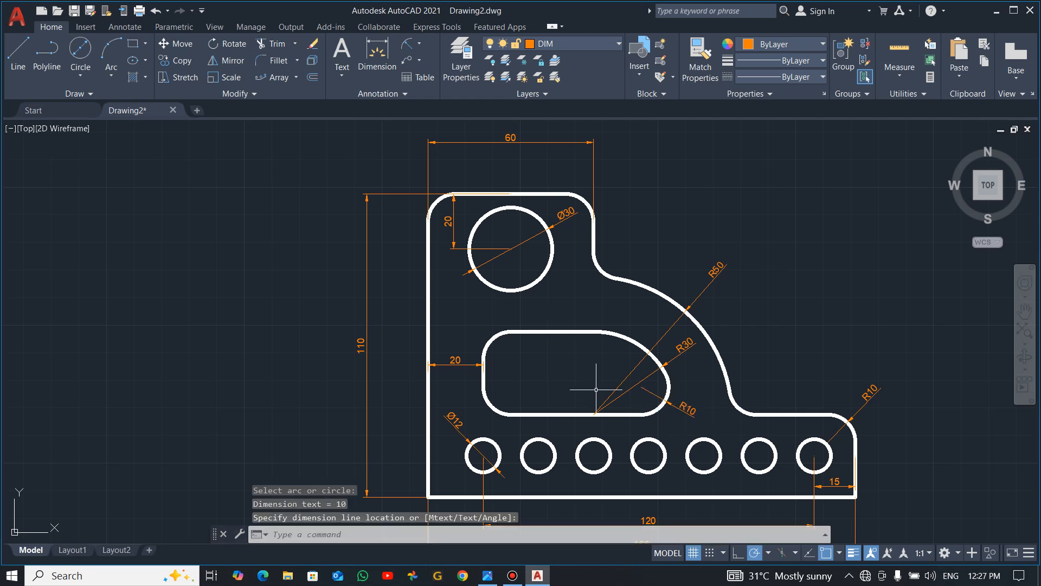
- Dimension the horizontal distance from the plate's left edge to the large circle's centre, placing it between the plate and the top width dimension
key(alt+Tab)
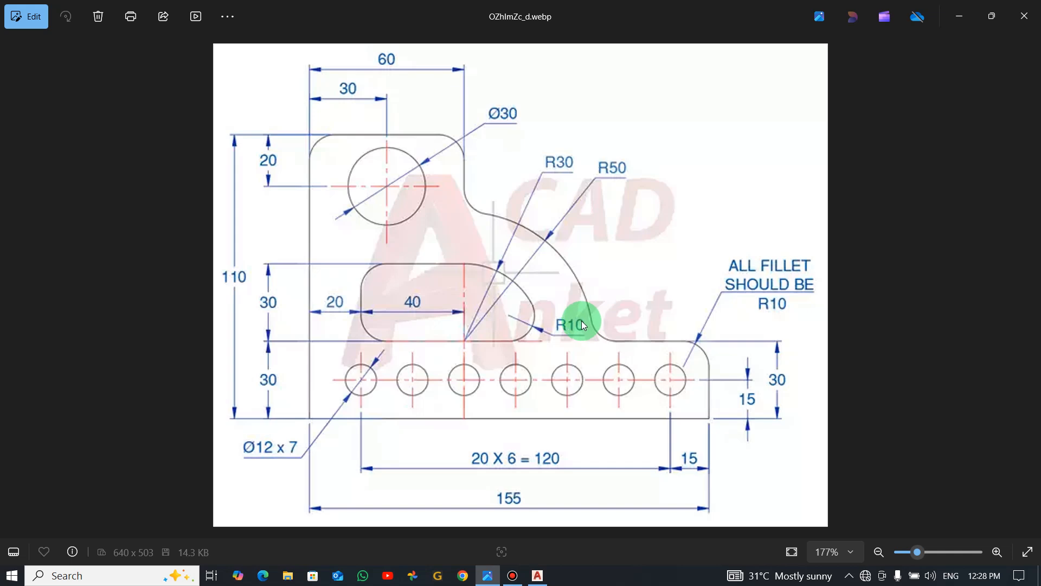
key(alt+Tab)
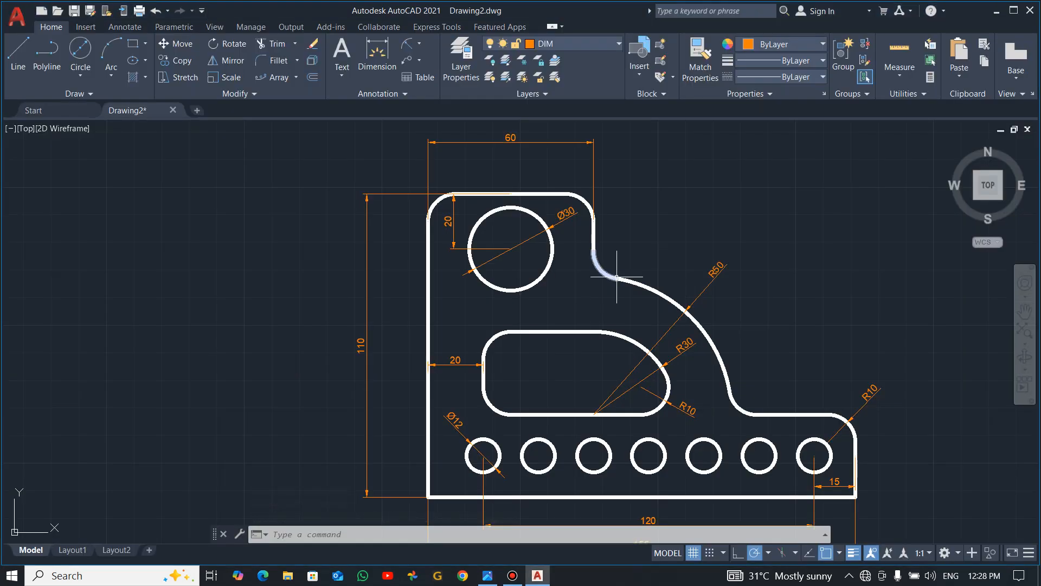
click(417, 46)
click(428, 65)
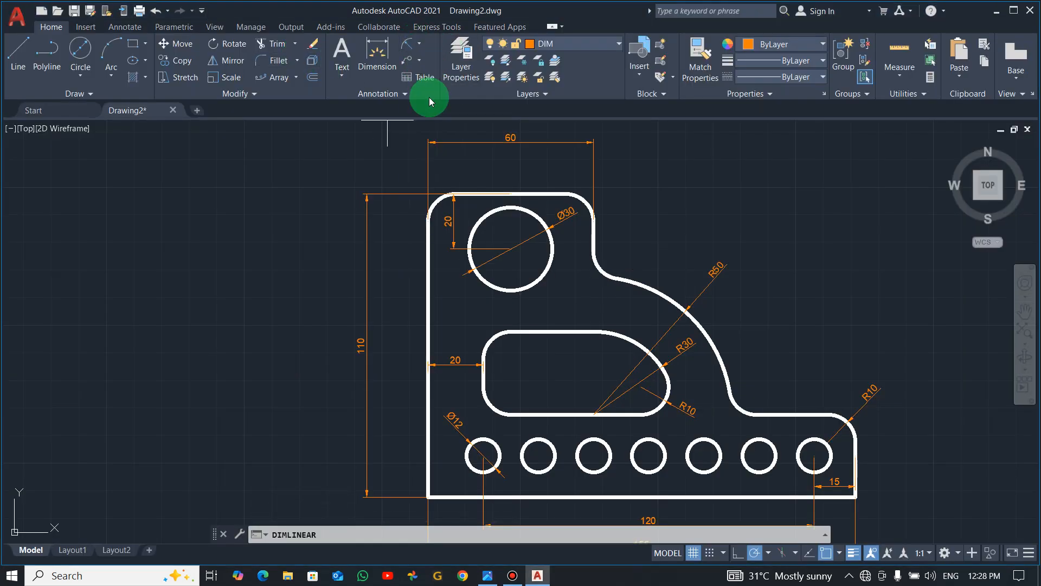
click(428, 221)
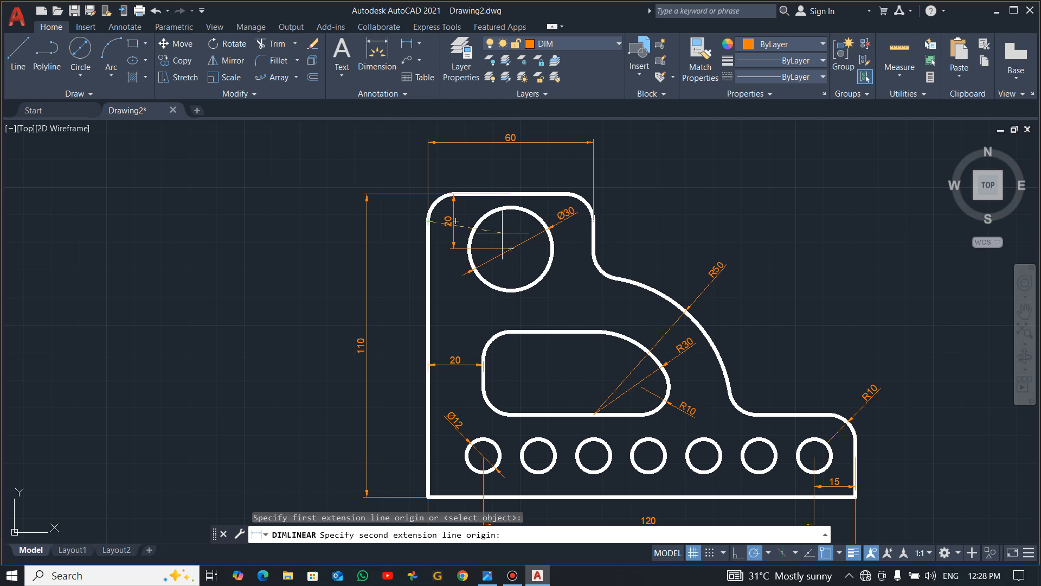
click(511, 248)
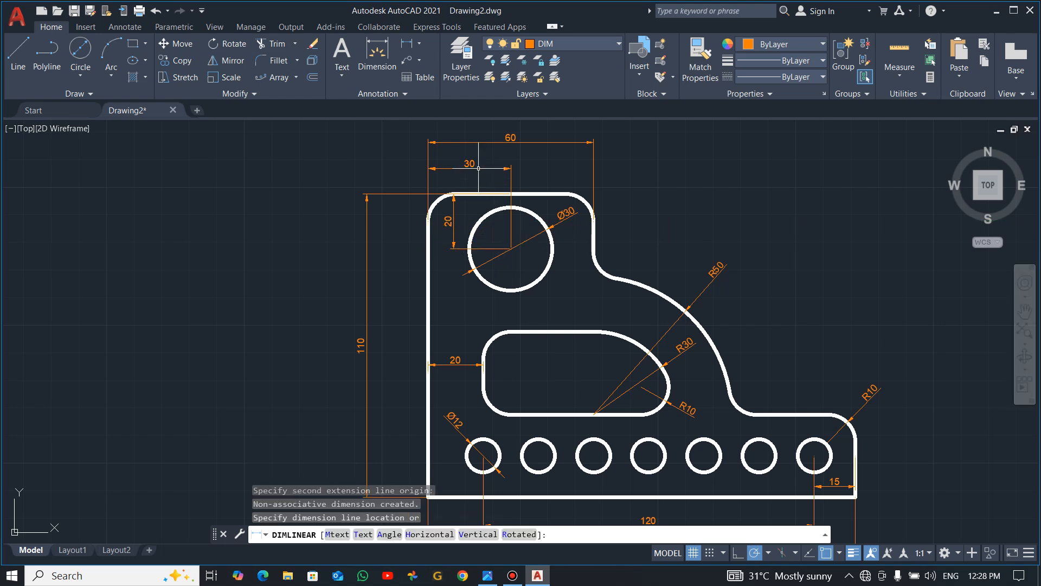
- Check the reference image and dimension the height of the plate's lower-right portion, placing the dimension outside the plate's right edge
key(alt+Tab)
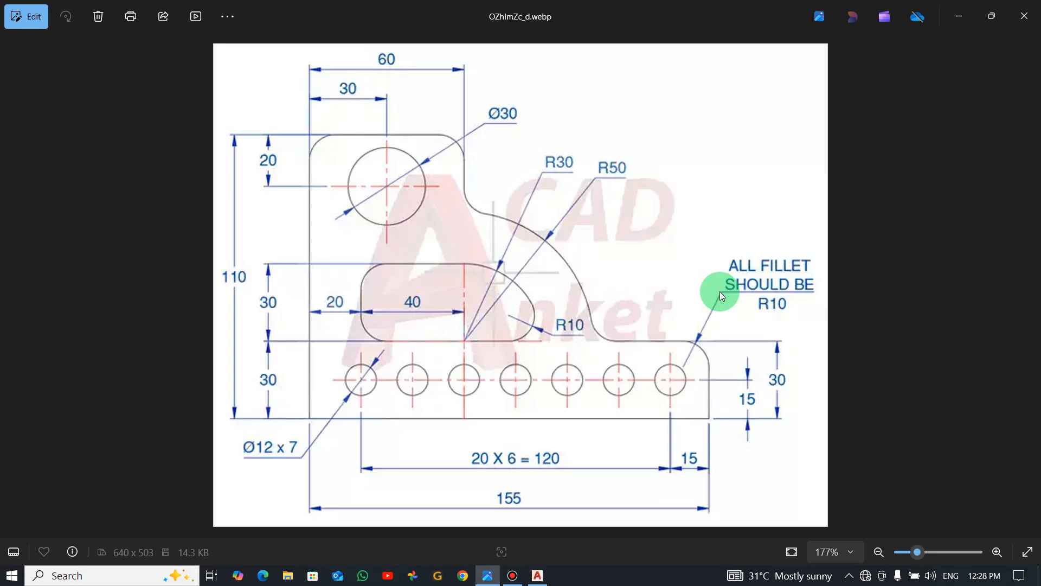
key(alt+Tab)
click(395, 60)
click(838, 429)
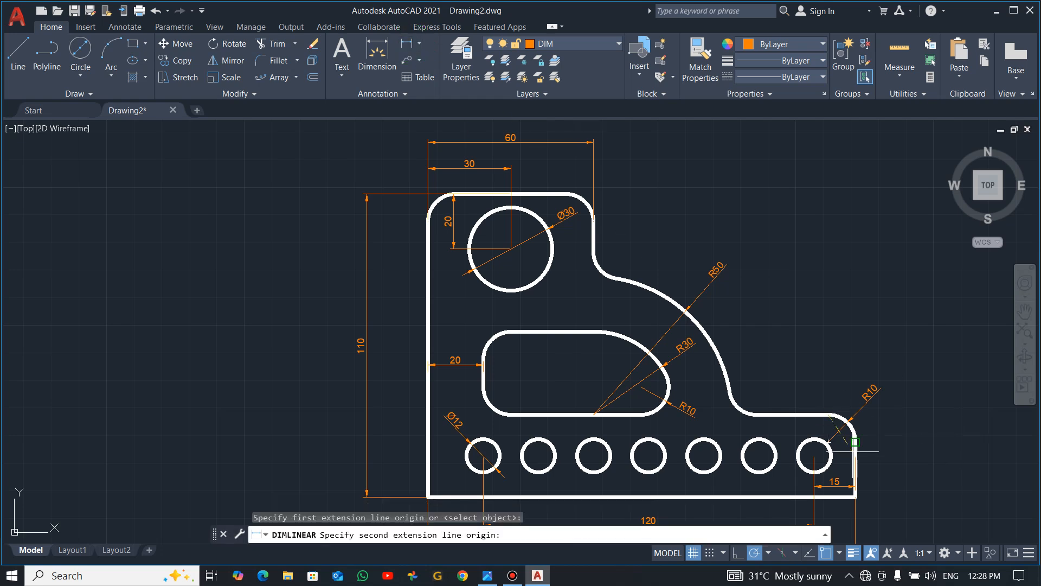
click(855, 496)
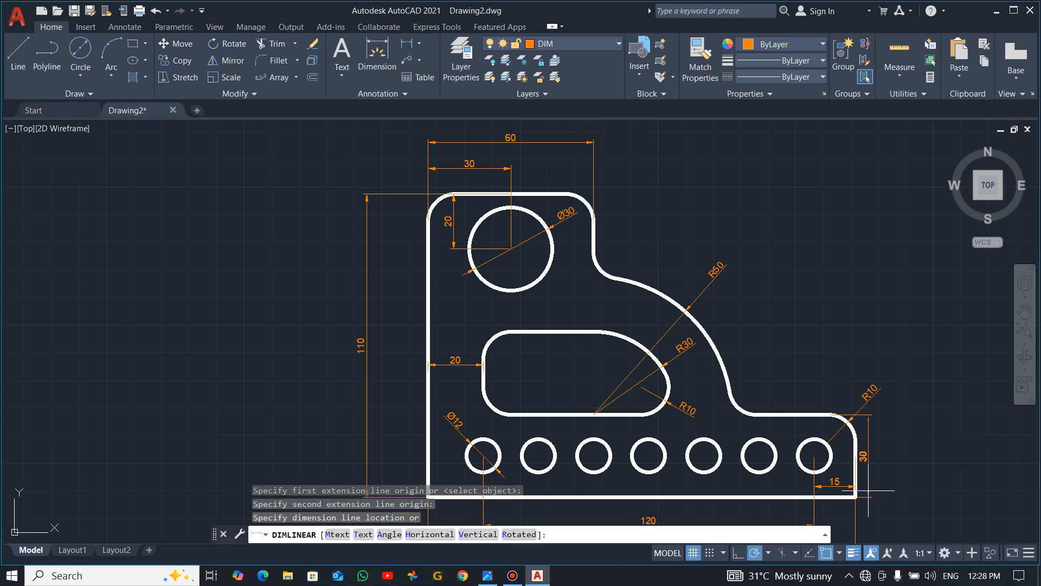
click(909, 461)
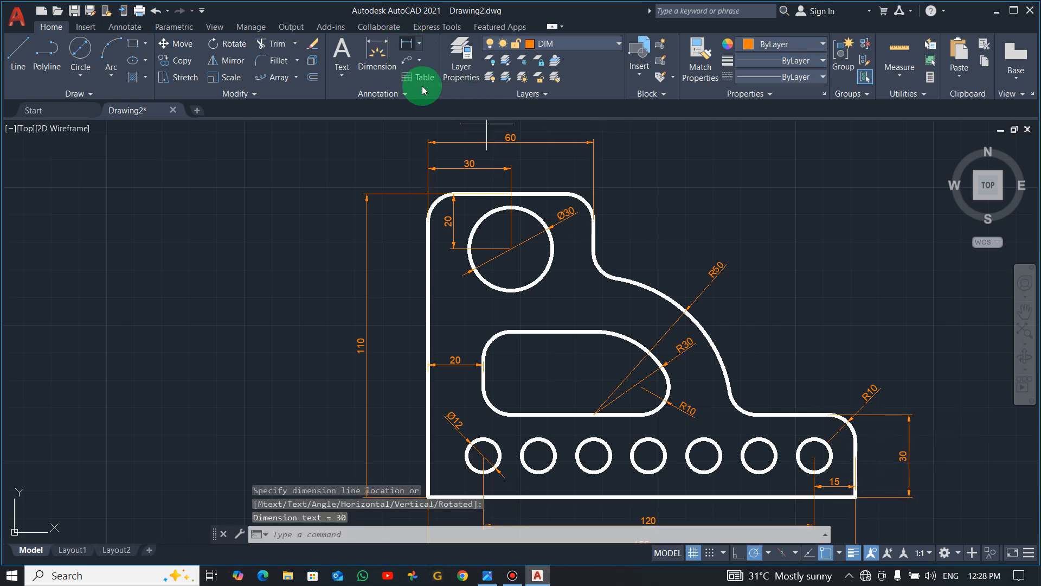
- Dimension the vertical distance from the plate's lower-right corner to the rightmost small hole's centre, placing it between the plate and the neighbouring height dimension
click(395, 54)
click(855, 497)
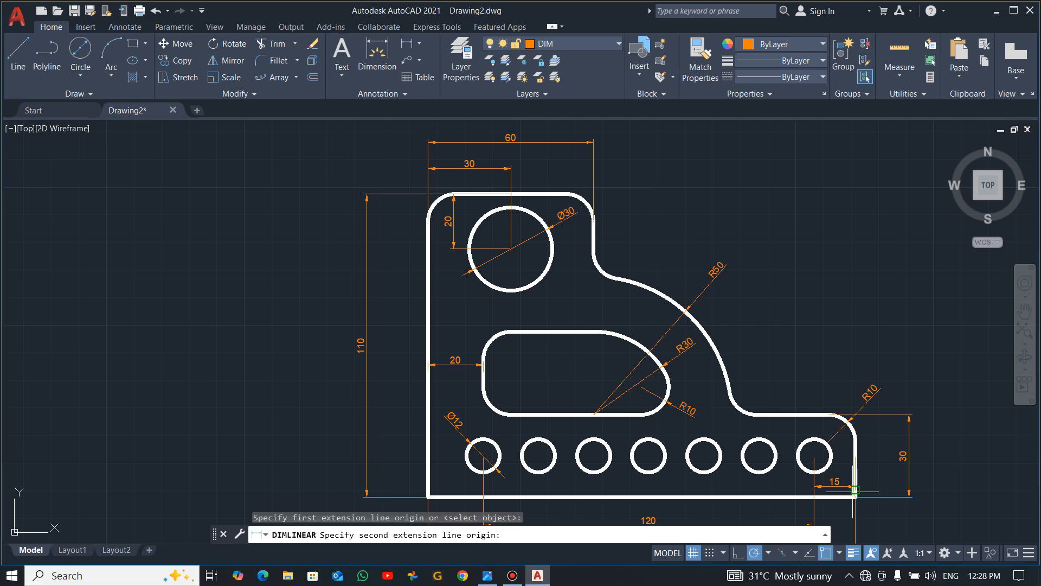
click(814, 456)
click(876, 458)
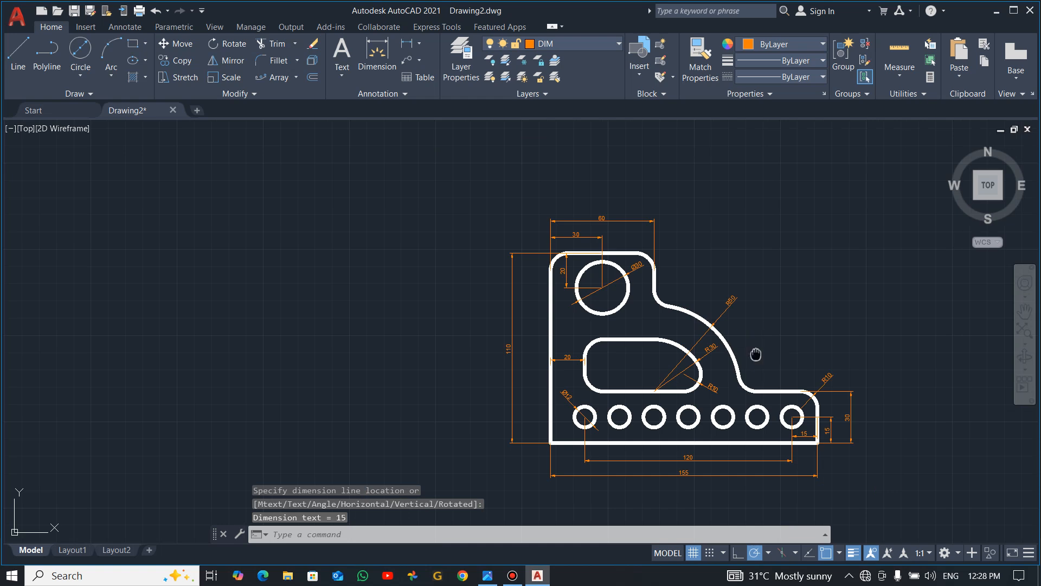
- Open the ISO-25 dimension style for modification and set its arrow size to 5
scroll(739, 344, down, 2)
click(379, 96)
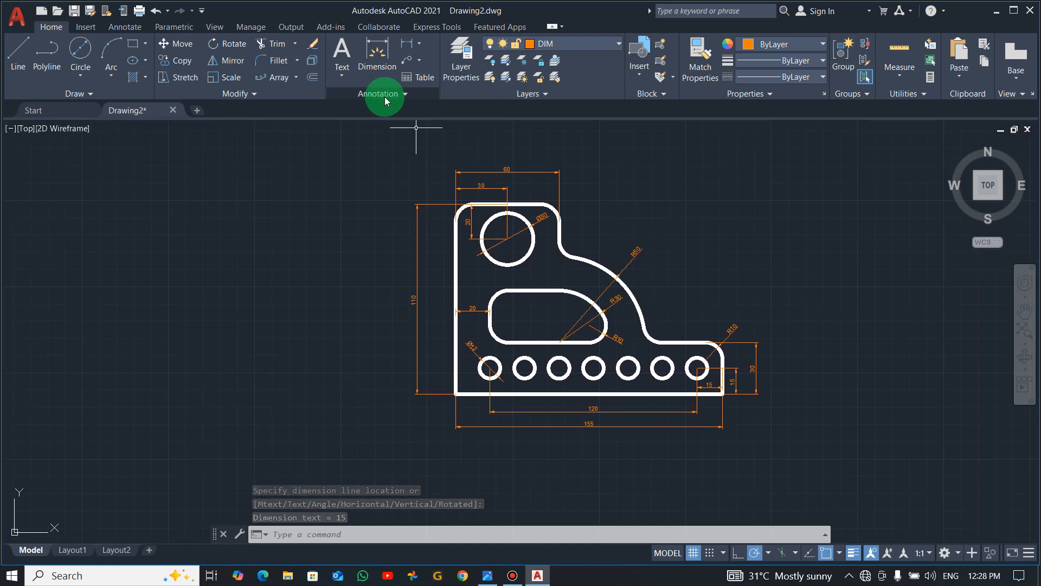
click(401, 96)
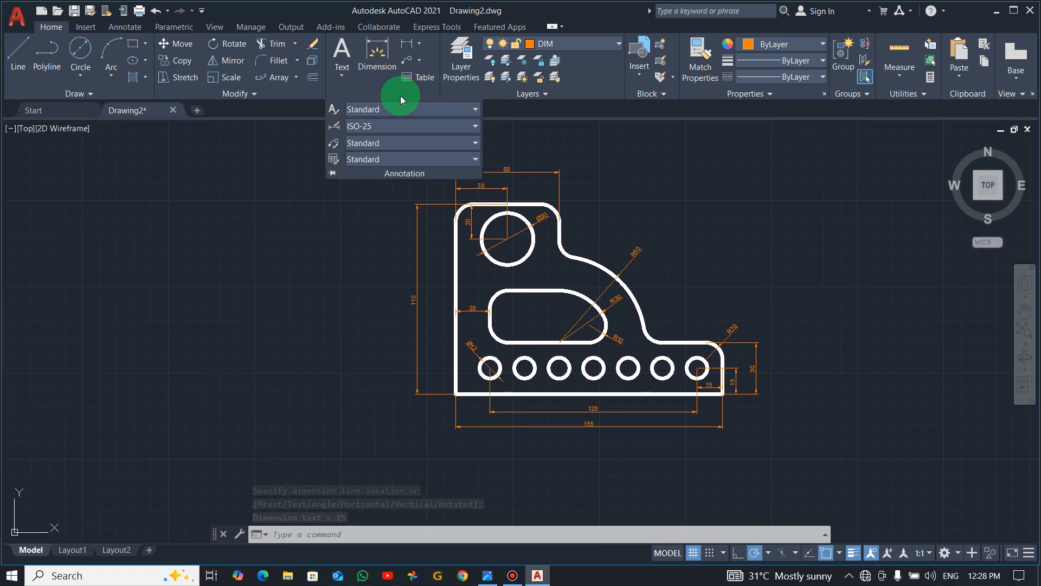
click(476, 125)
click(395, 275)
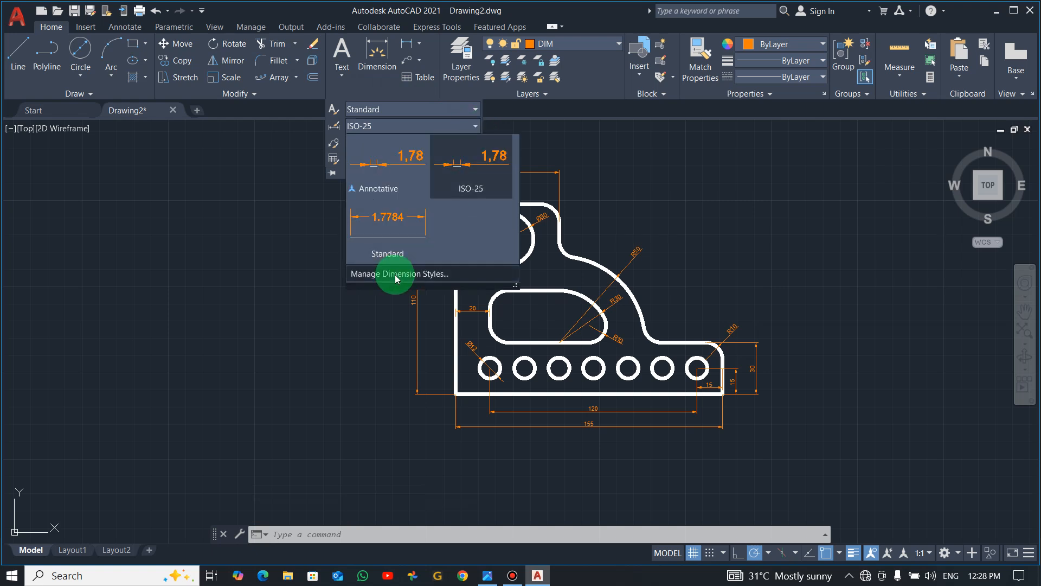
click(671, 259)
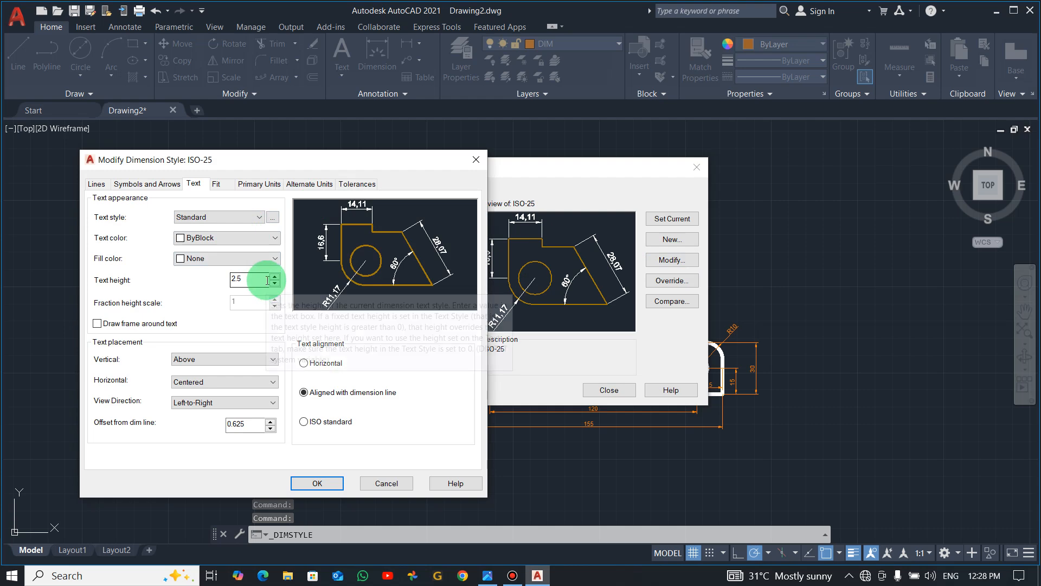
click(144, 183)
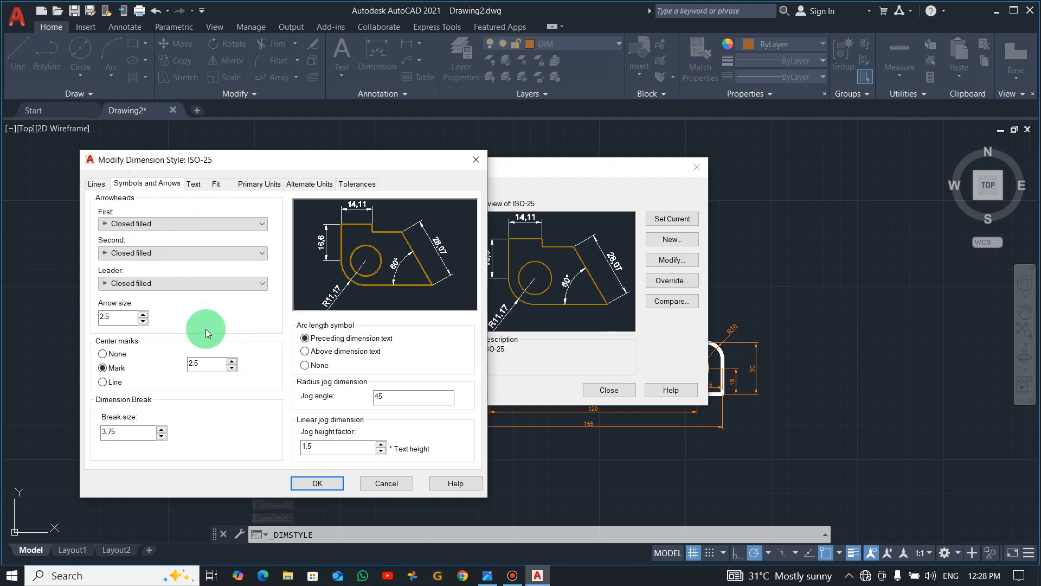
click(117, 317)
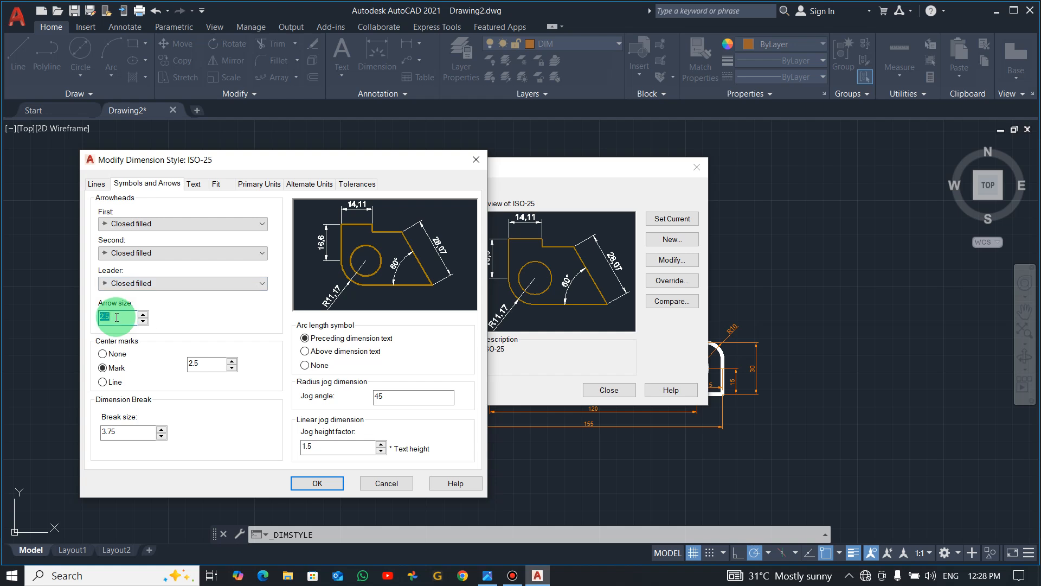
text(5)
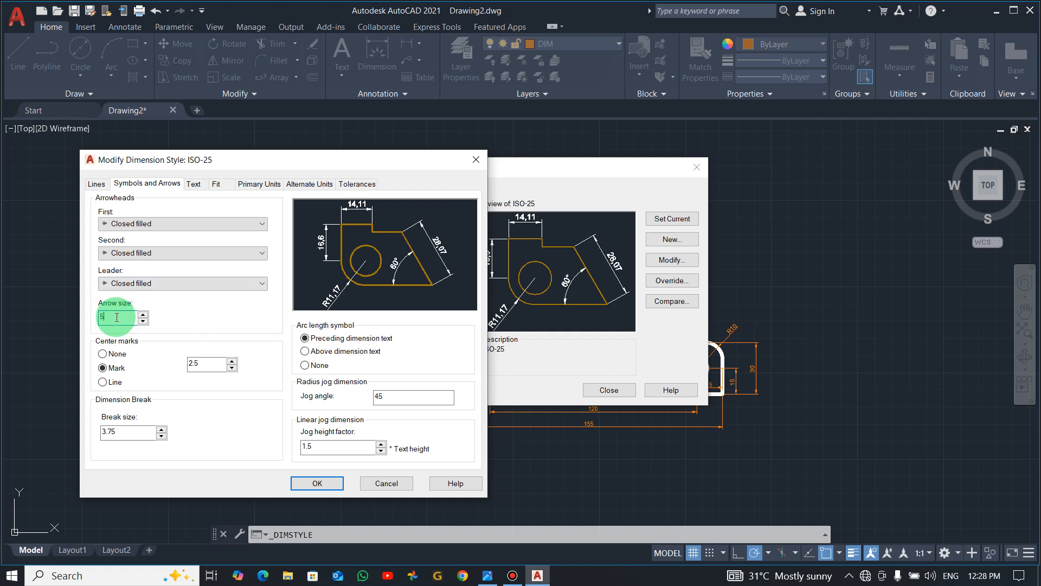
- Set the ISO-25 dimension text height to 5, then apply the style changes and close the style manager
click(192, 185)
double_click(253, 280)
click(254, 281)
text(6)
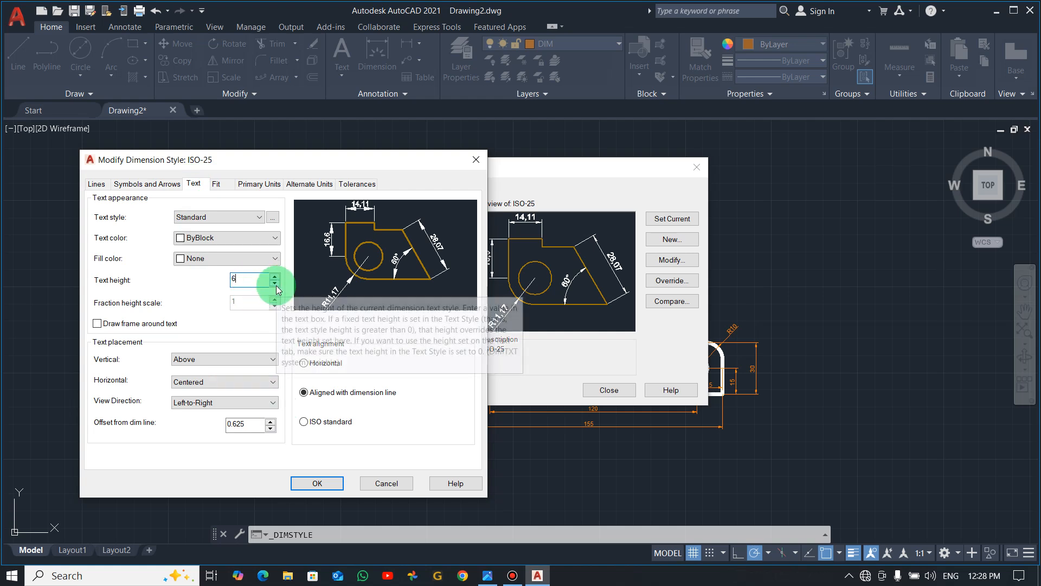
click(275, 283)
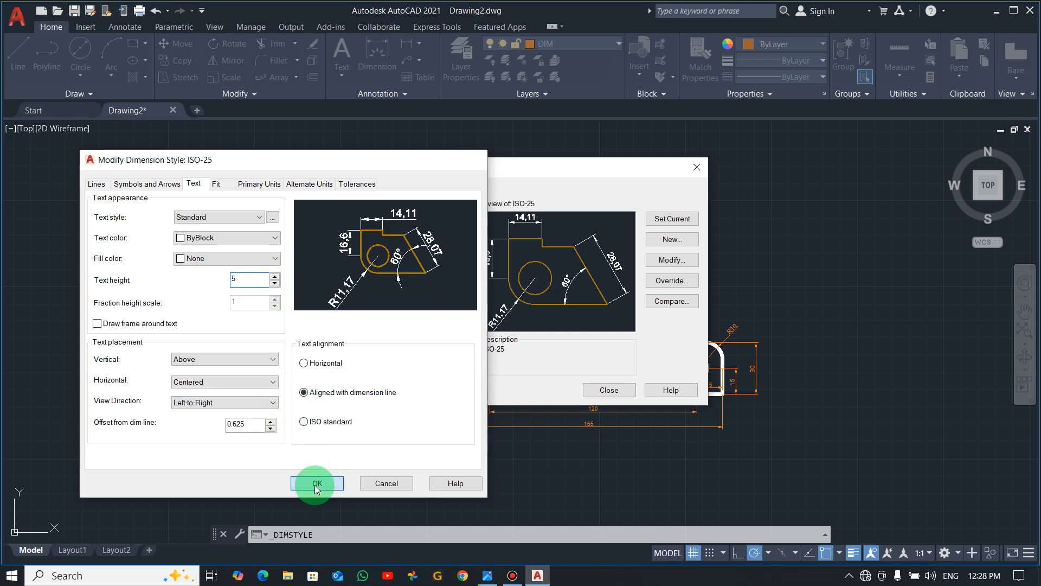
click(317, 482)
click(610, 390)
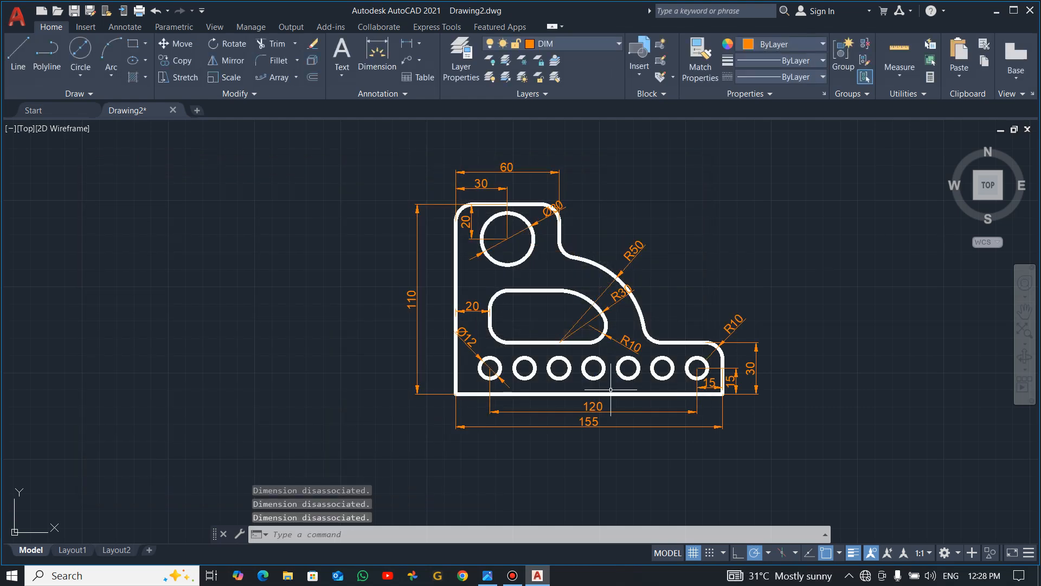
- Move the large circle's diameter dimension text to the circle's lower right, inside the plate, and clear the selection
scroll(567, 239, up, 2)
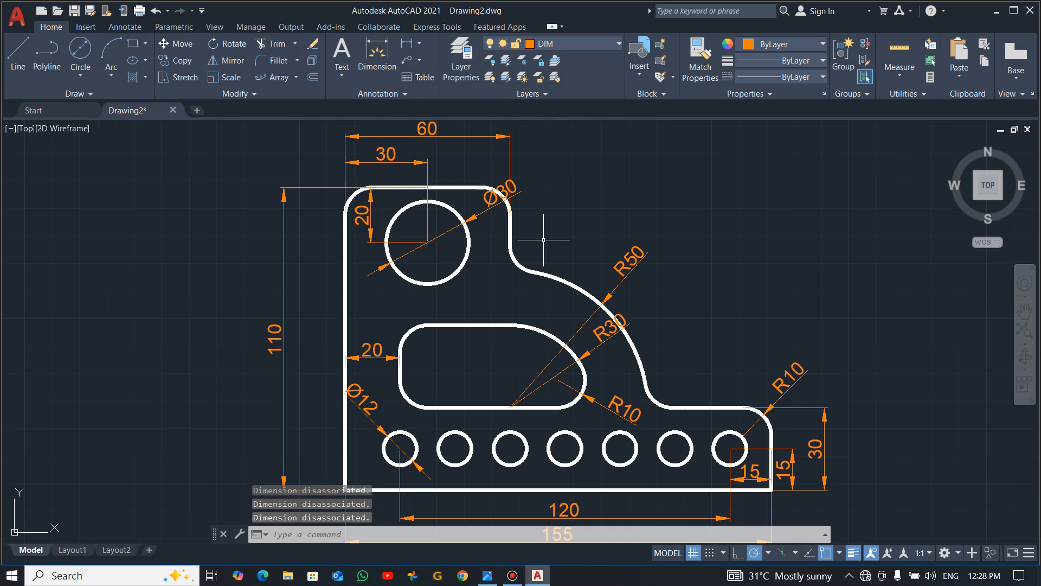
click(522, 191)
click(500, 192)
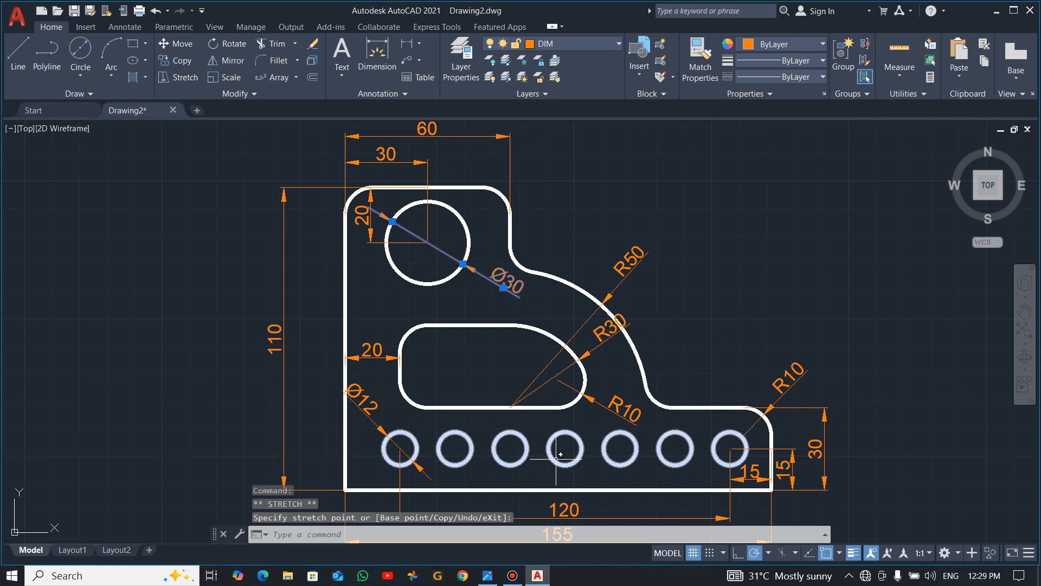
middle_drag(525, 375, 515, 287)
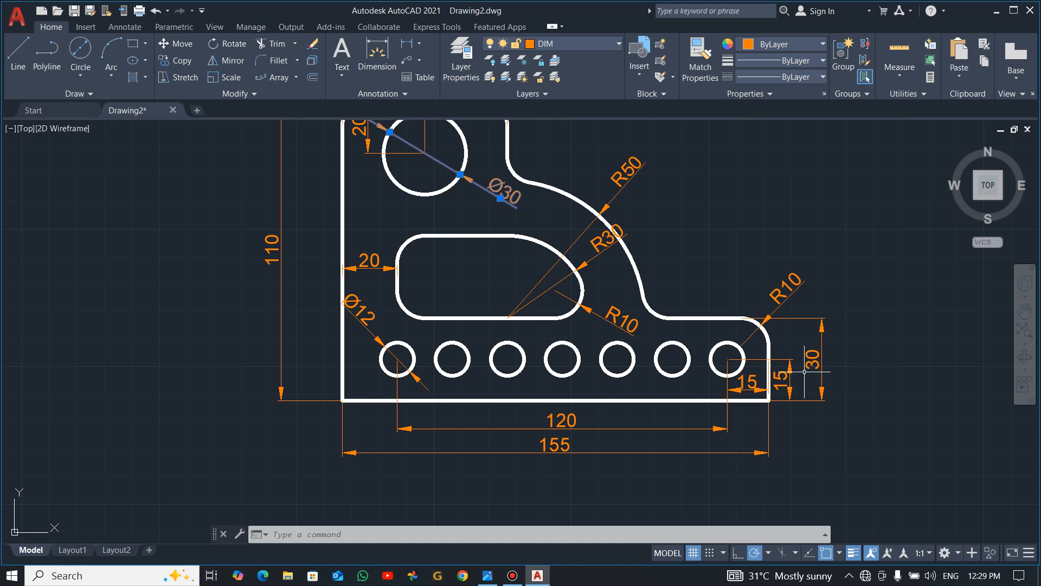
scroll(362, 297, down, 3)
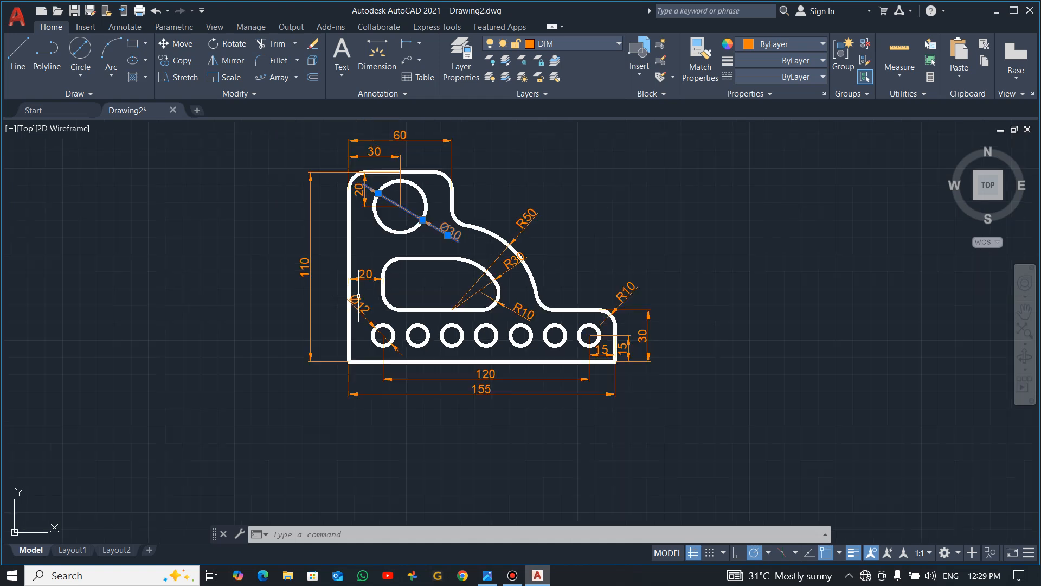
scroll(396, 185, up, 2)
click(479, 264)
key(Escape)
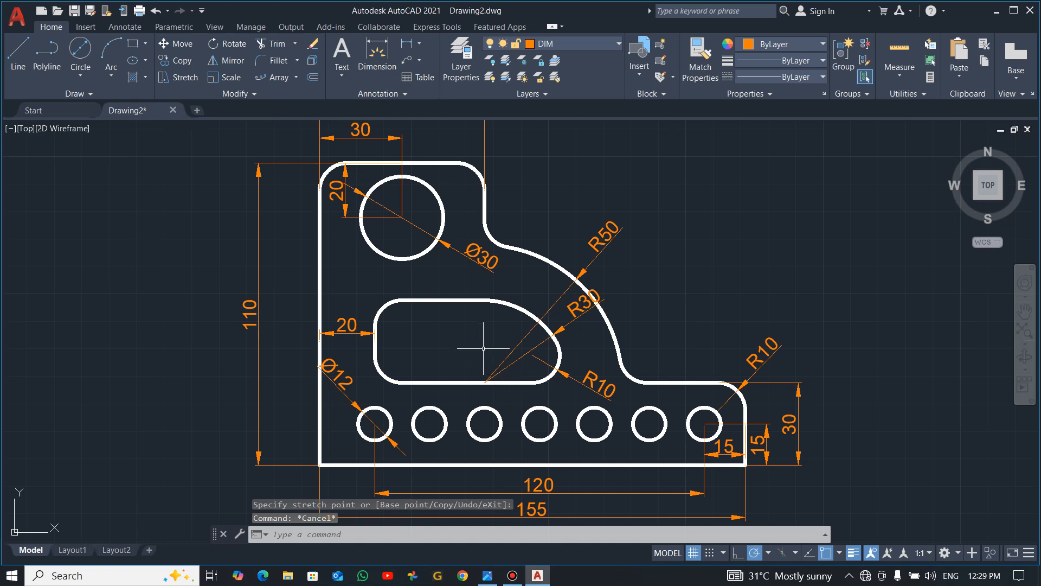